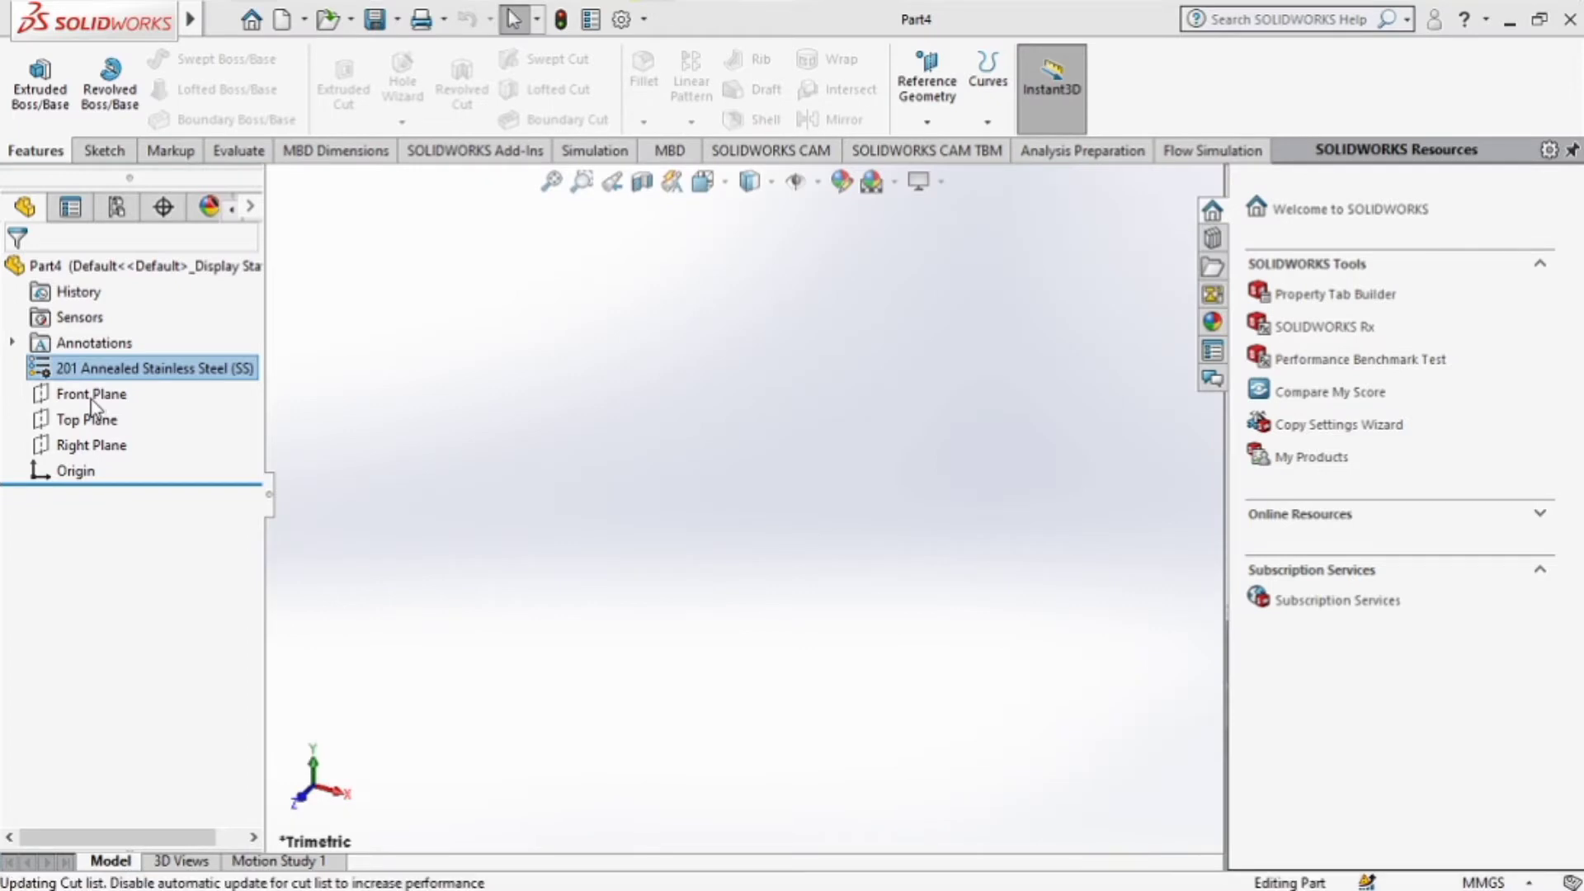
Step: Sketch a six-sided inscribed-circle polygon on the Front Plane, centred on the origin, with an inner circle about 190 mm in diameter
right_click(93, 397)
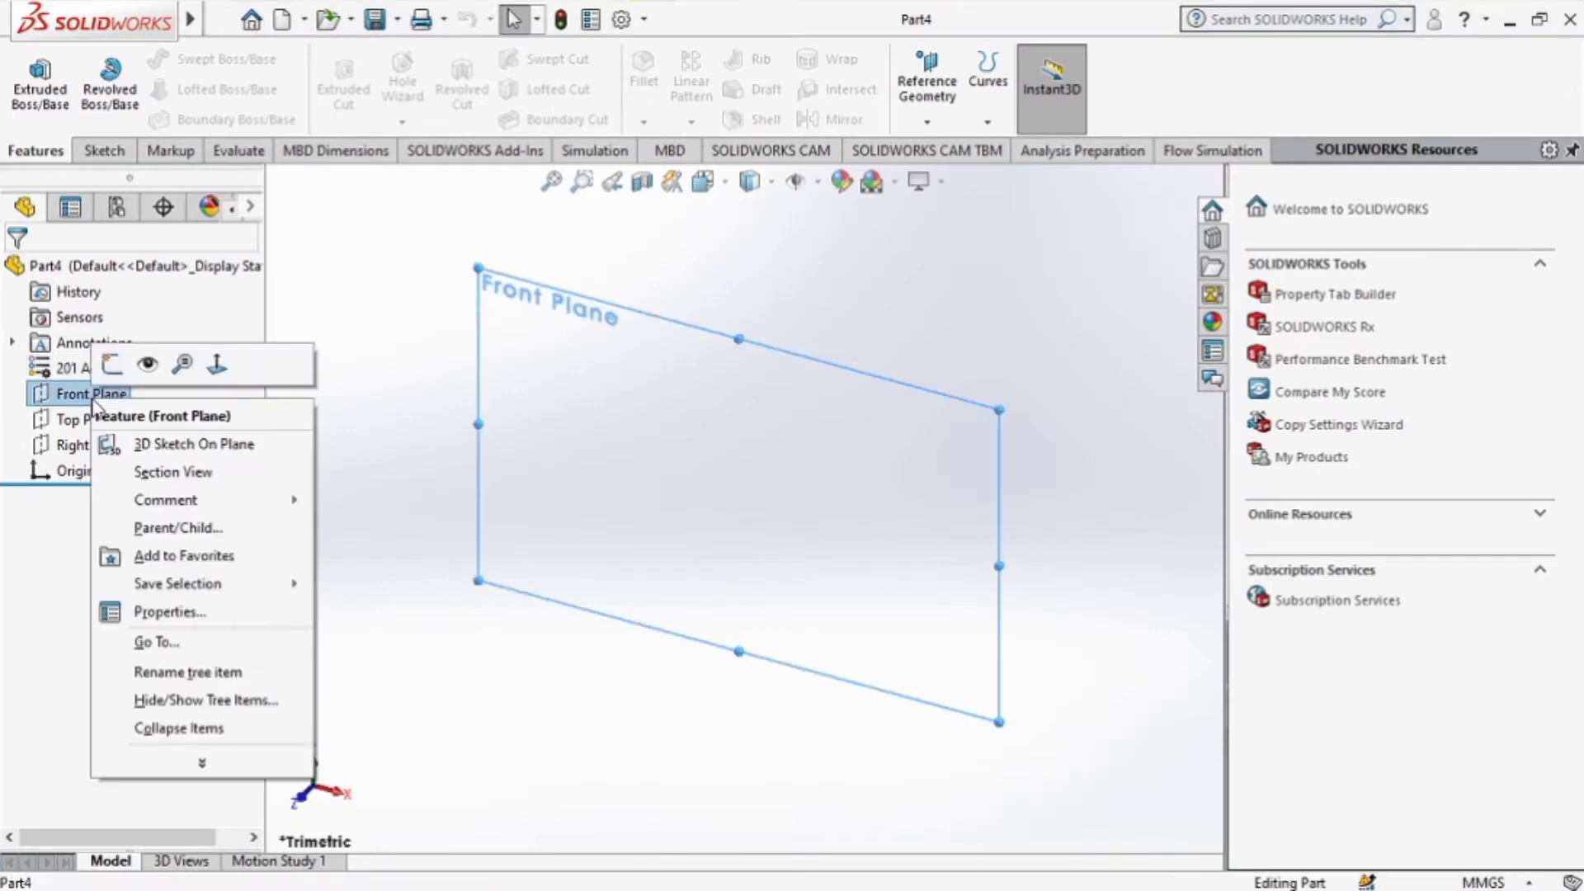
left_click(218, 365)
left_click(103, 151)
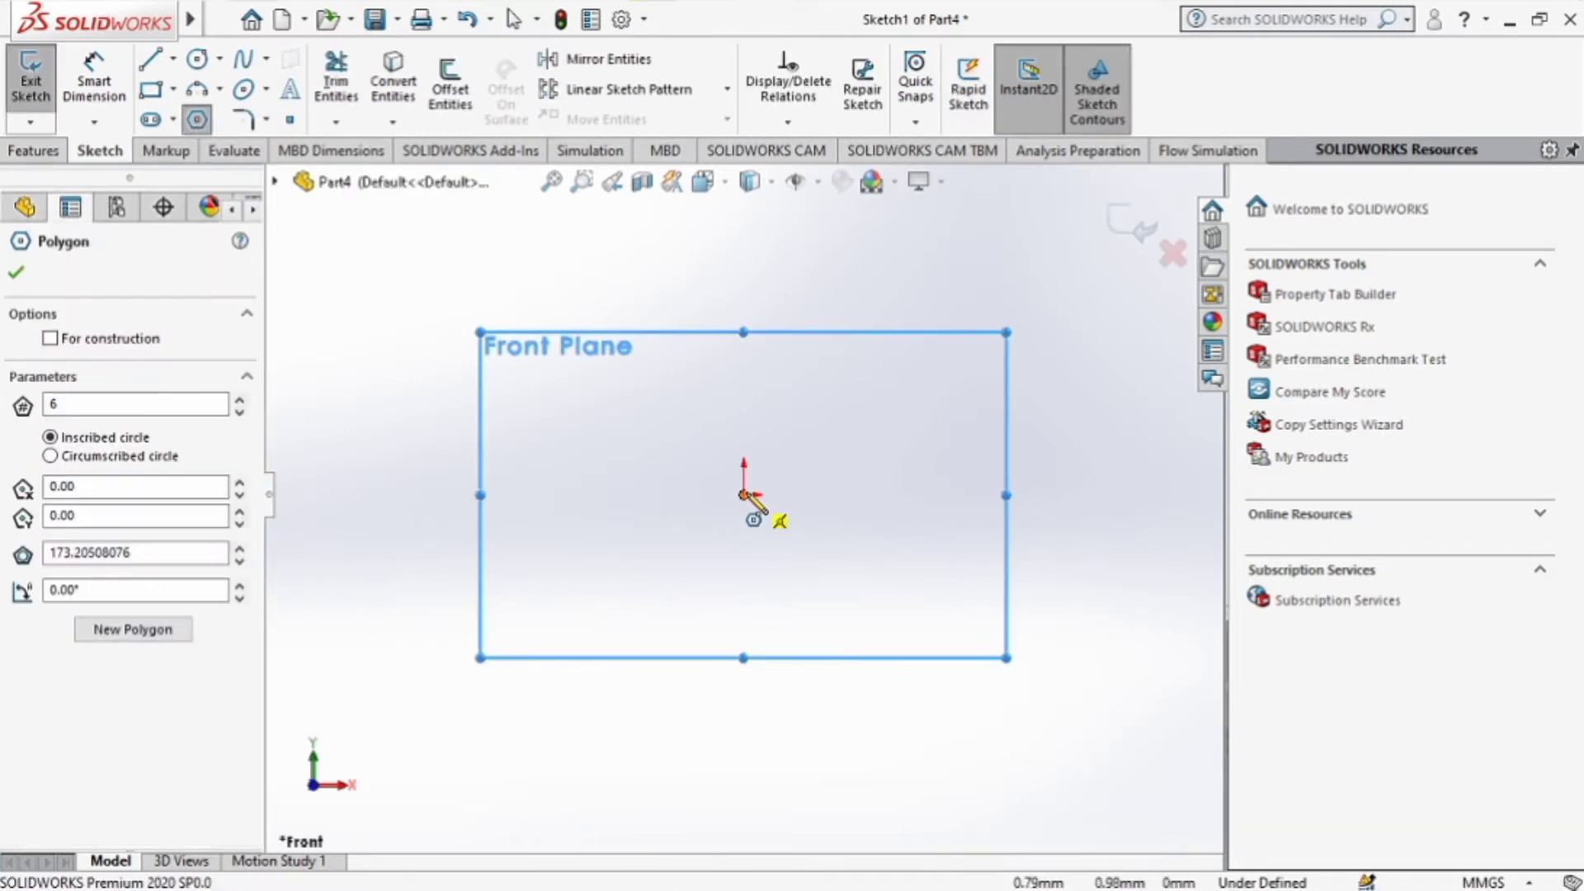
left_click(747, 494)
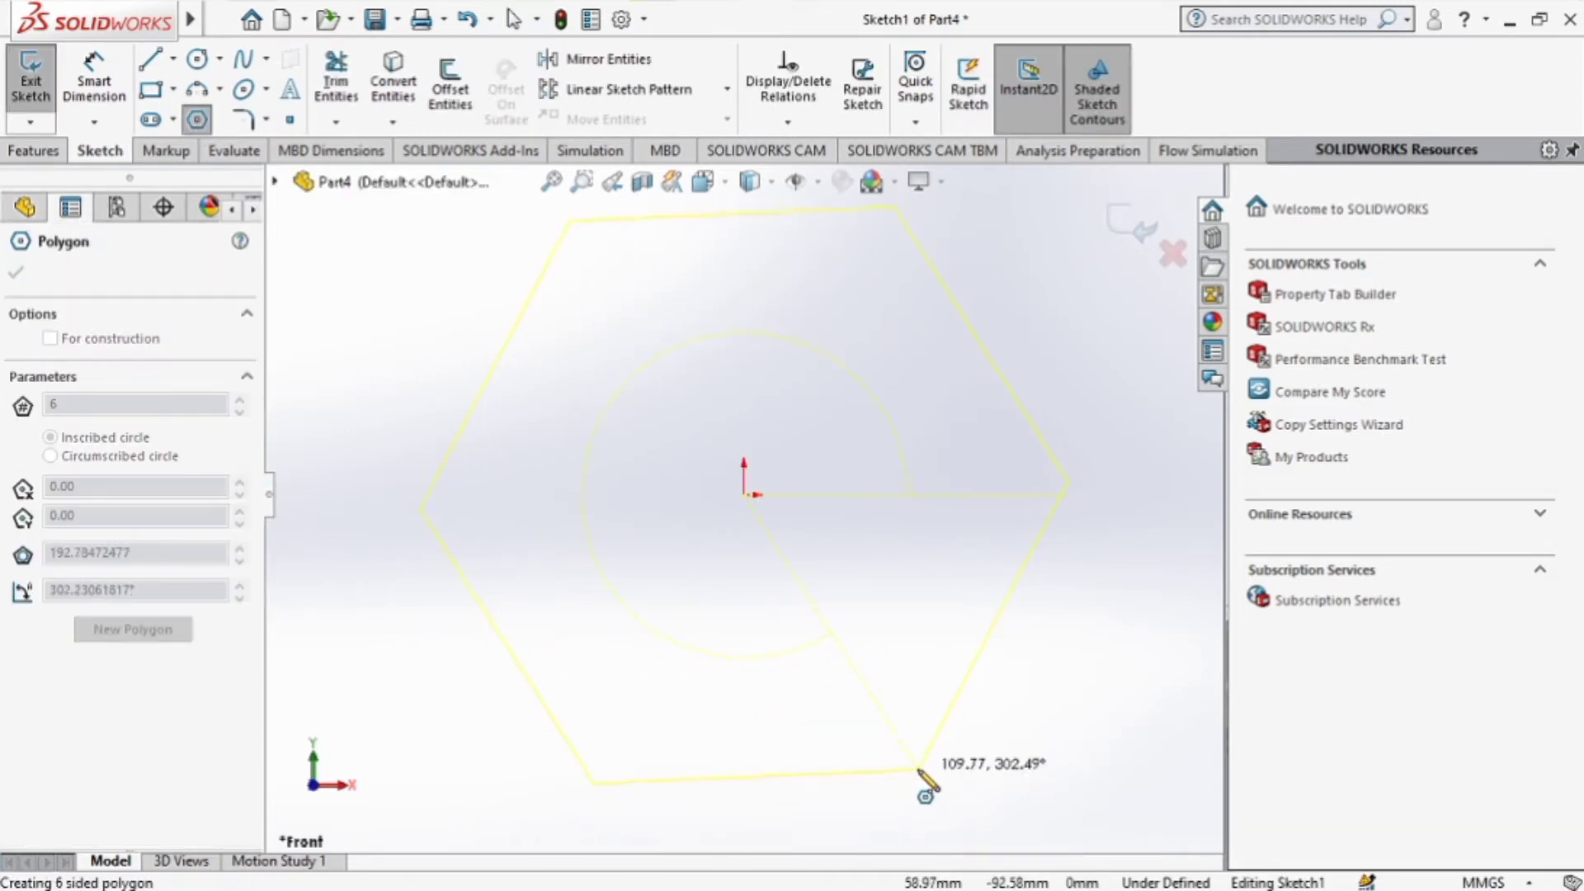
left_click(920, 771)
Step: Dimension the hexagon's inscribed construction circle to a diameter of 80 mm
left_click(94, 82)
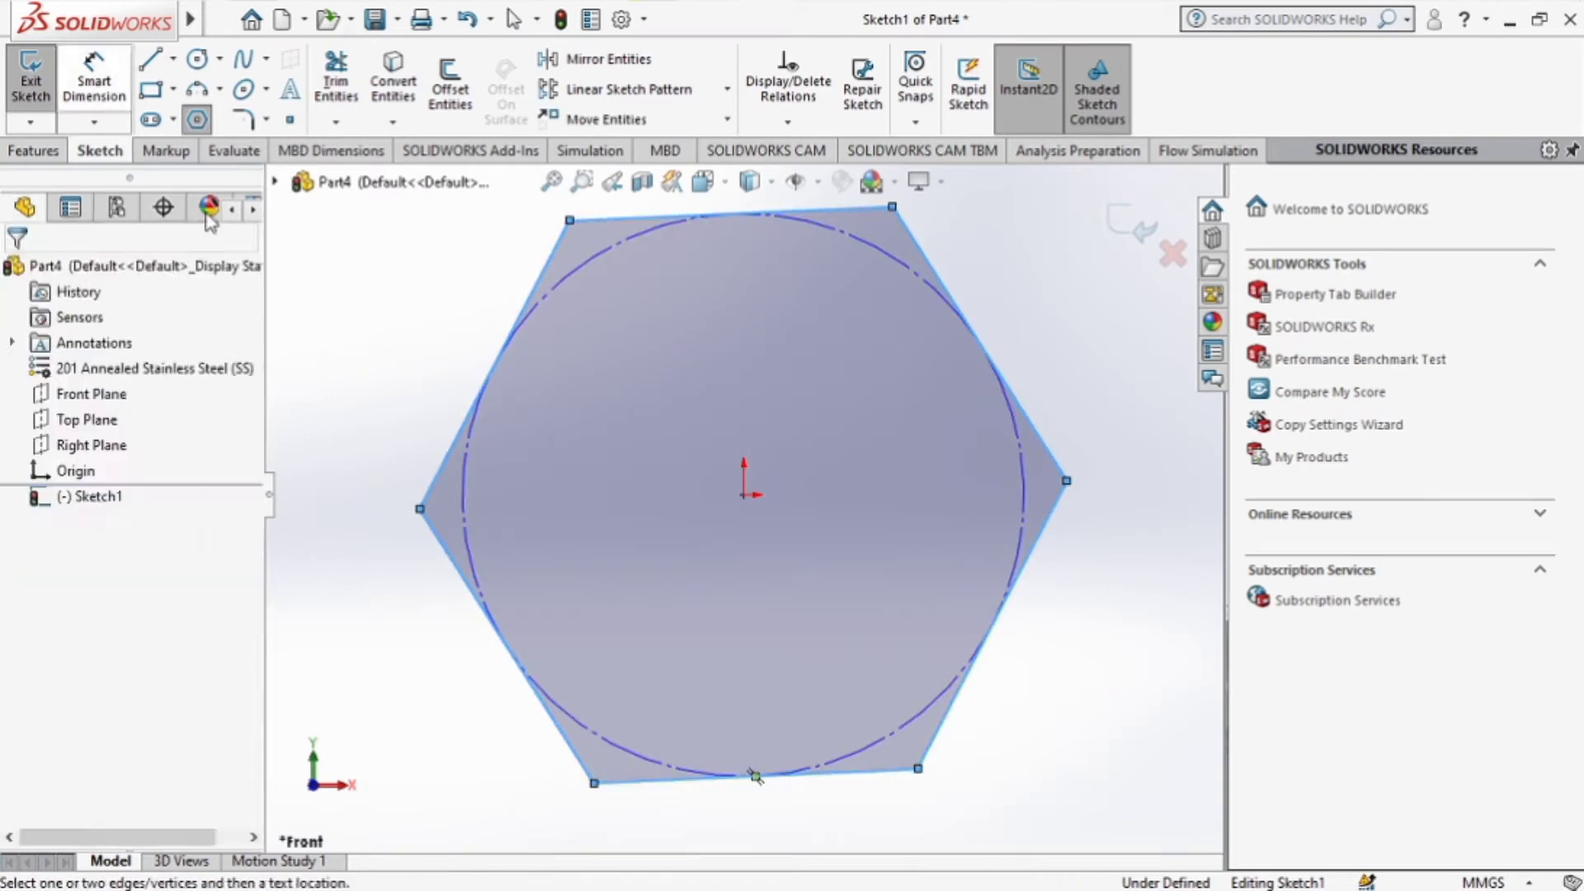
left_click(462, 493)
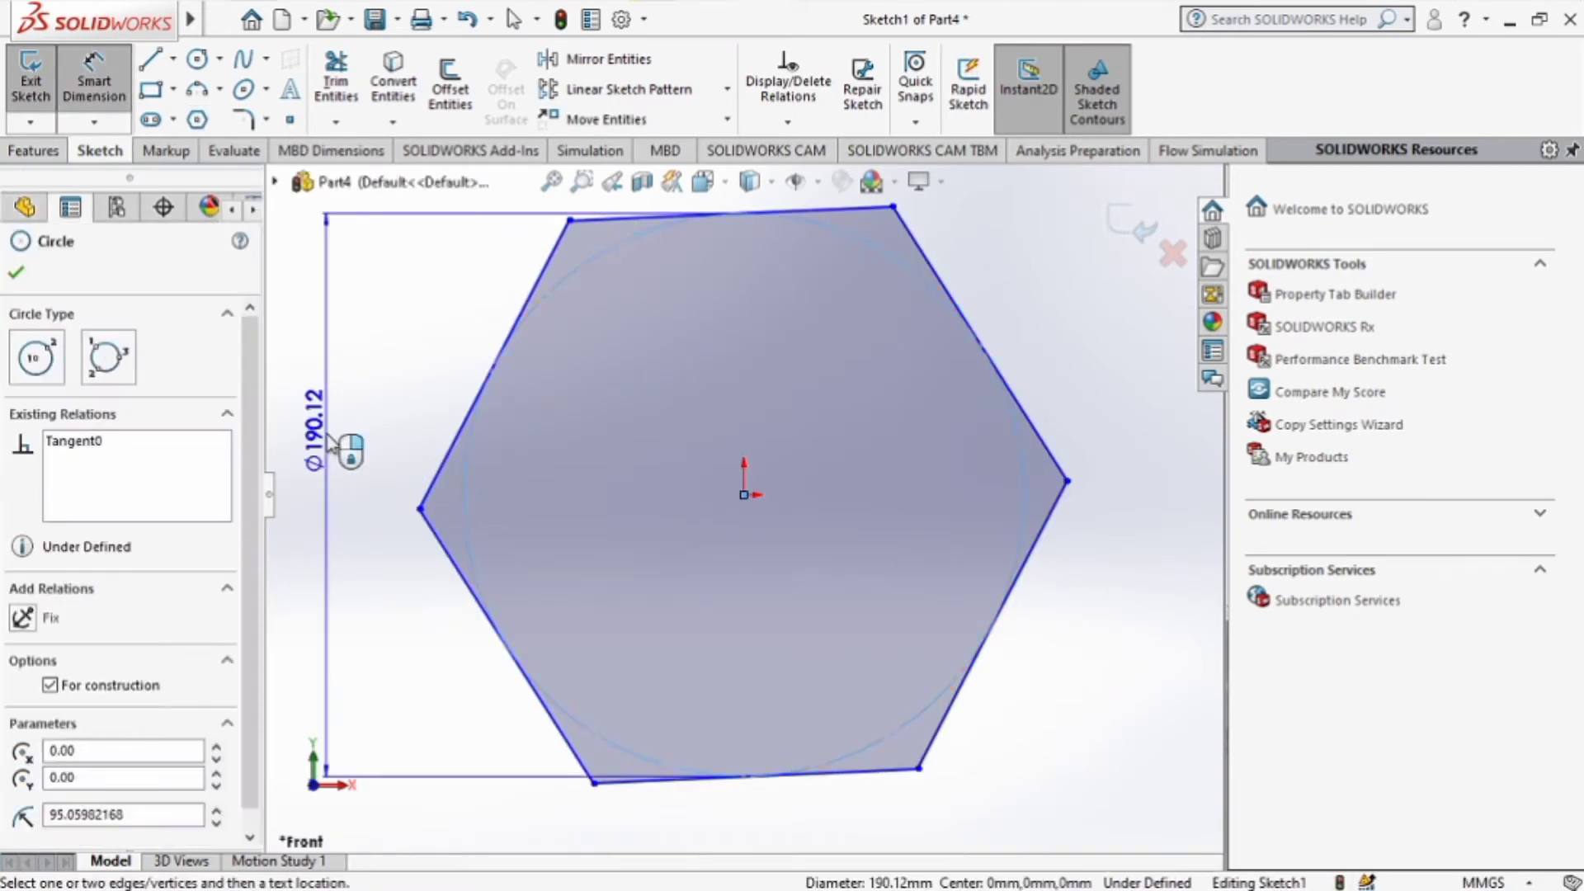
left_click(331, 445)
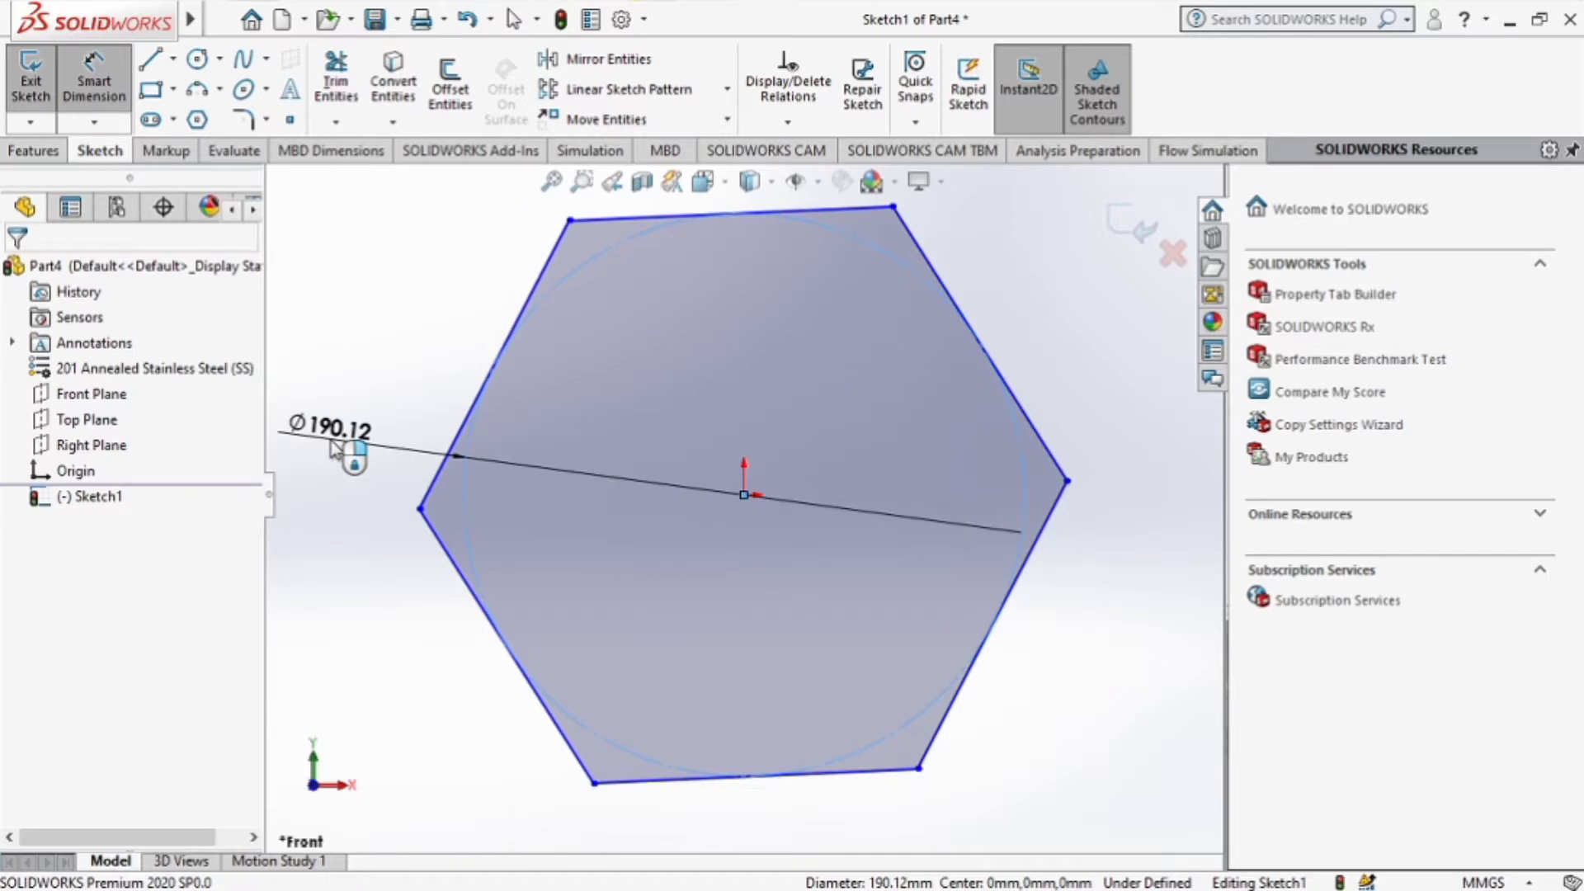
type("8")
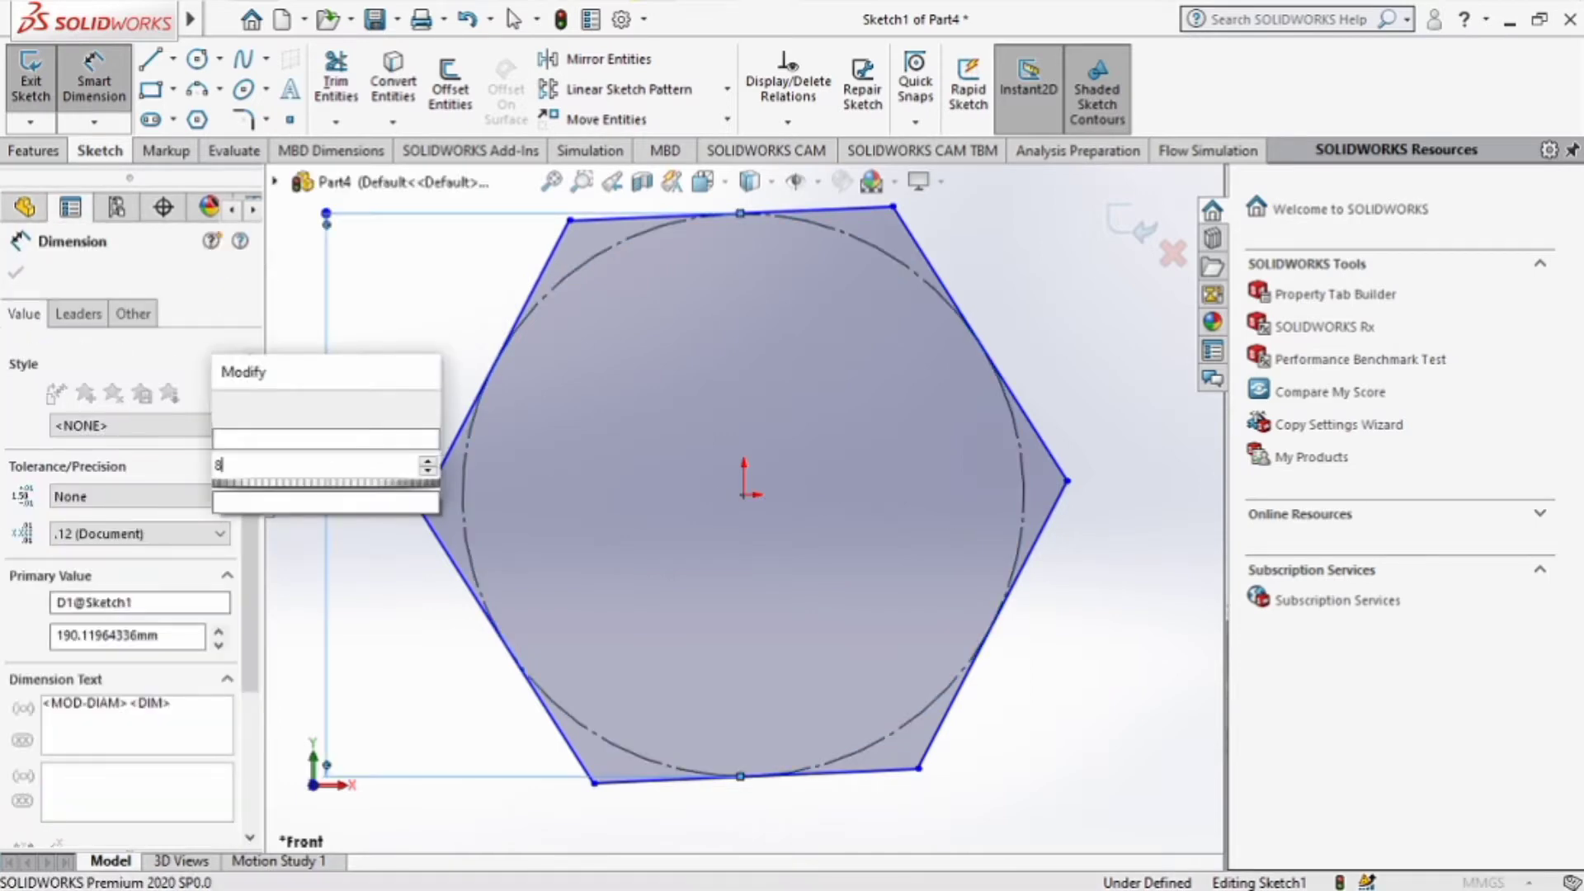
type("0")
key("Return")
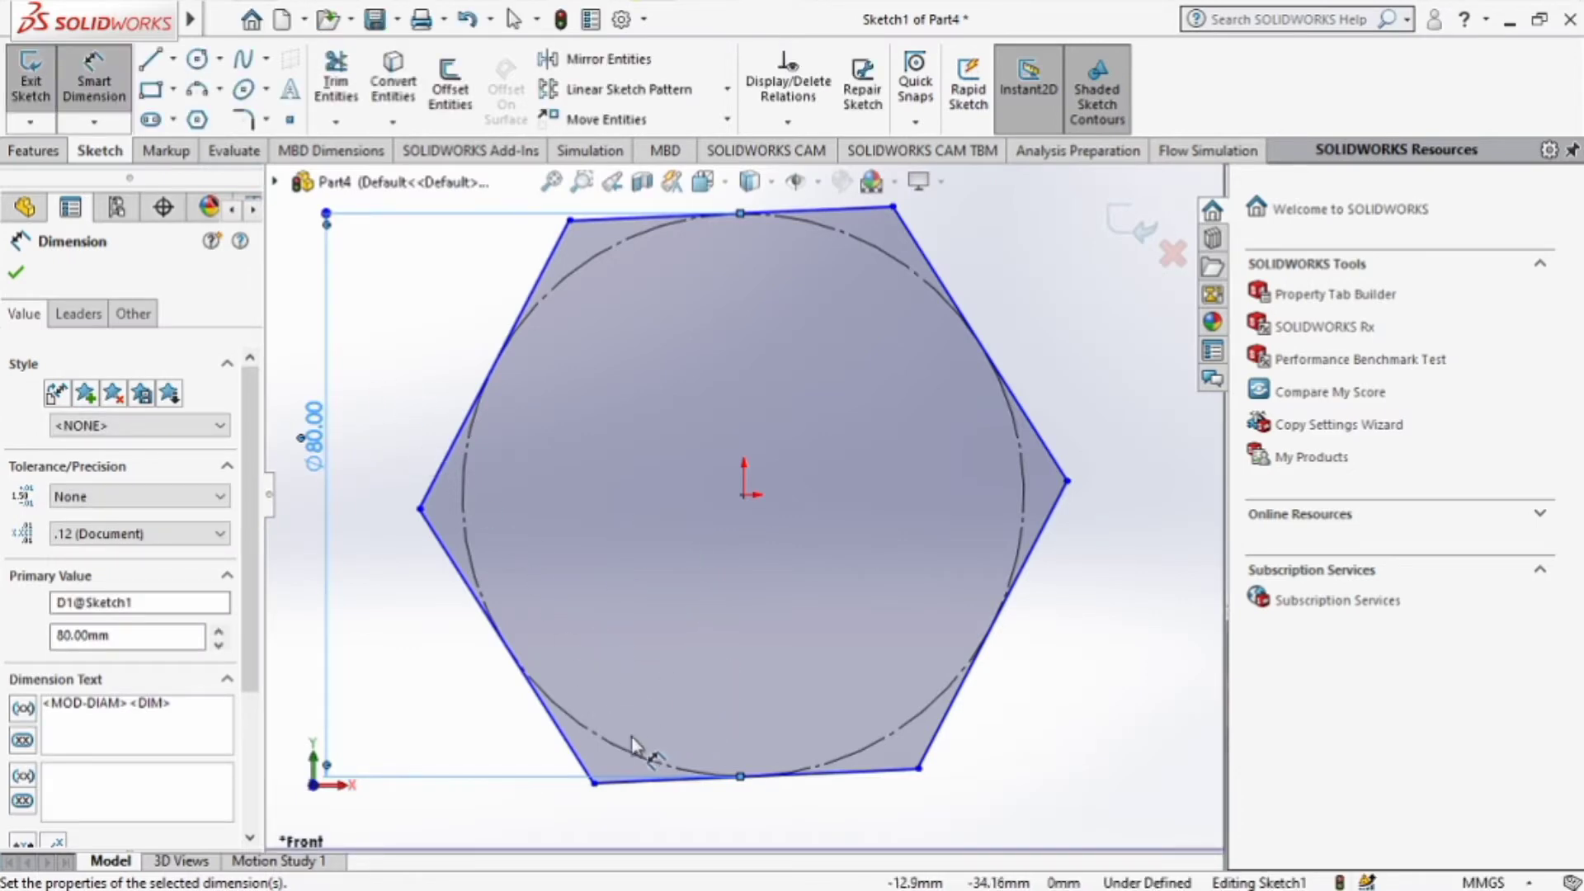
Step: Finish dimensioning and add a Horizontal relation to the hexagon's lower edge
right_click(706, 781)
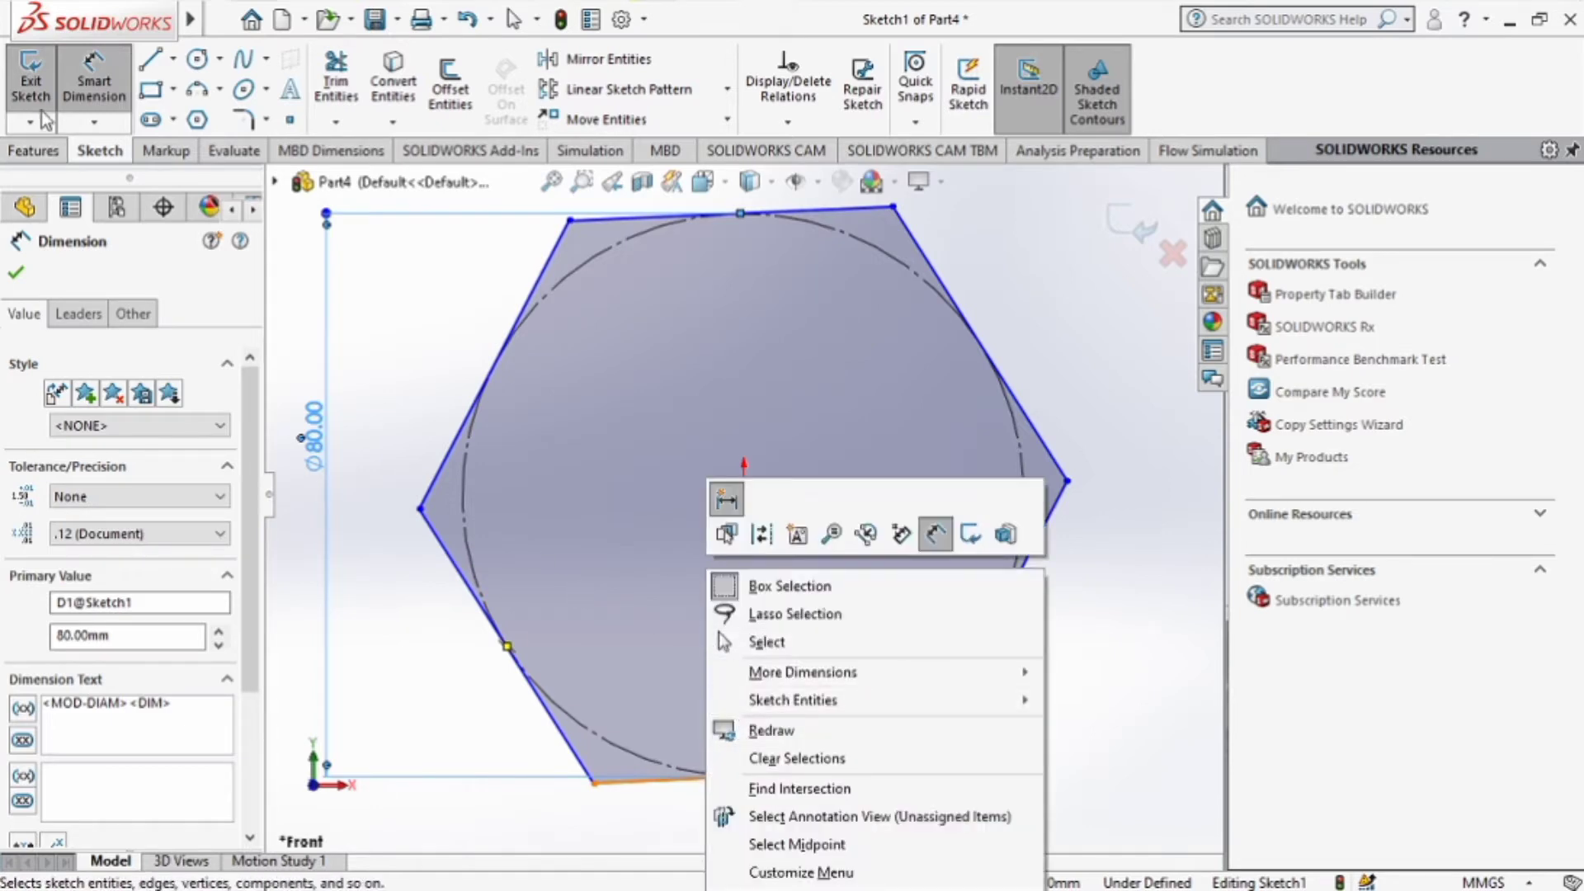
left_click(27, 269)
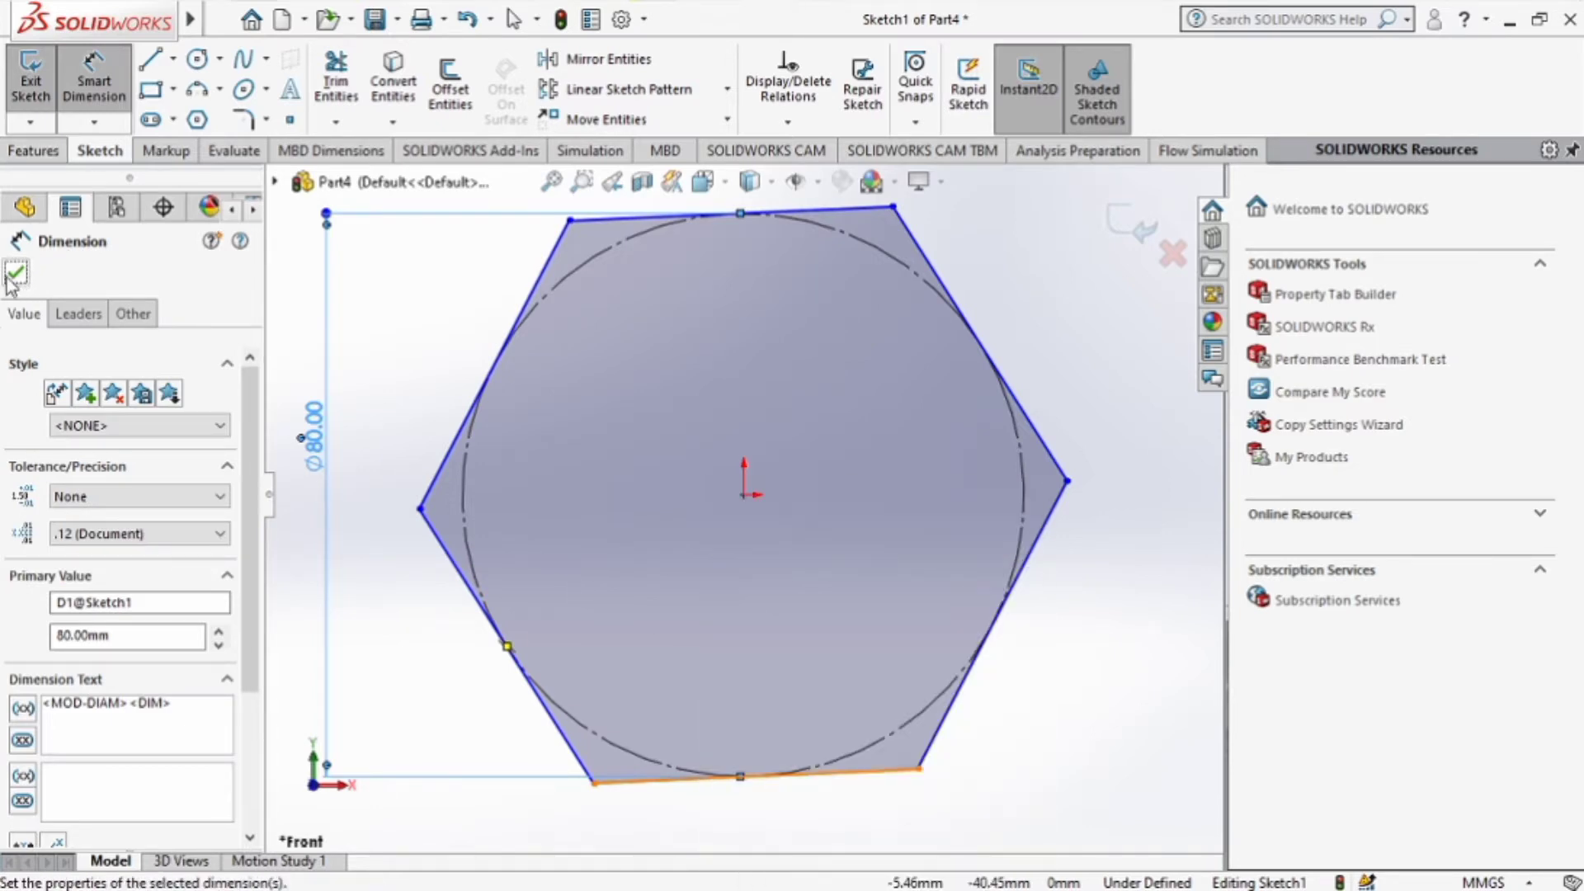
left_click(16, 273)
key("Escape")
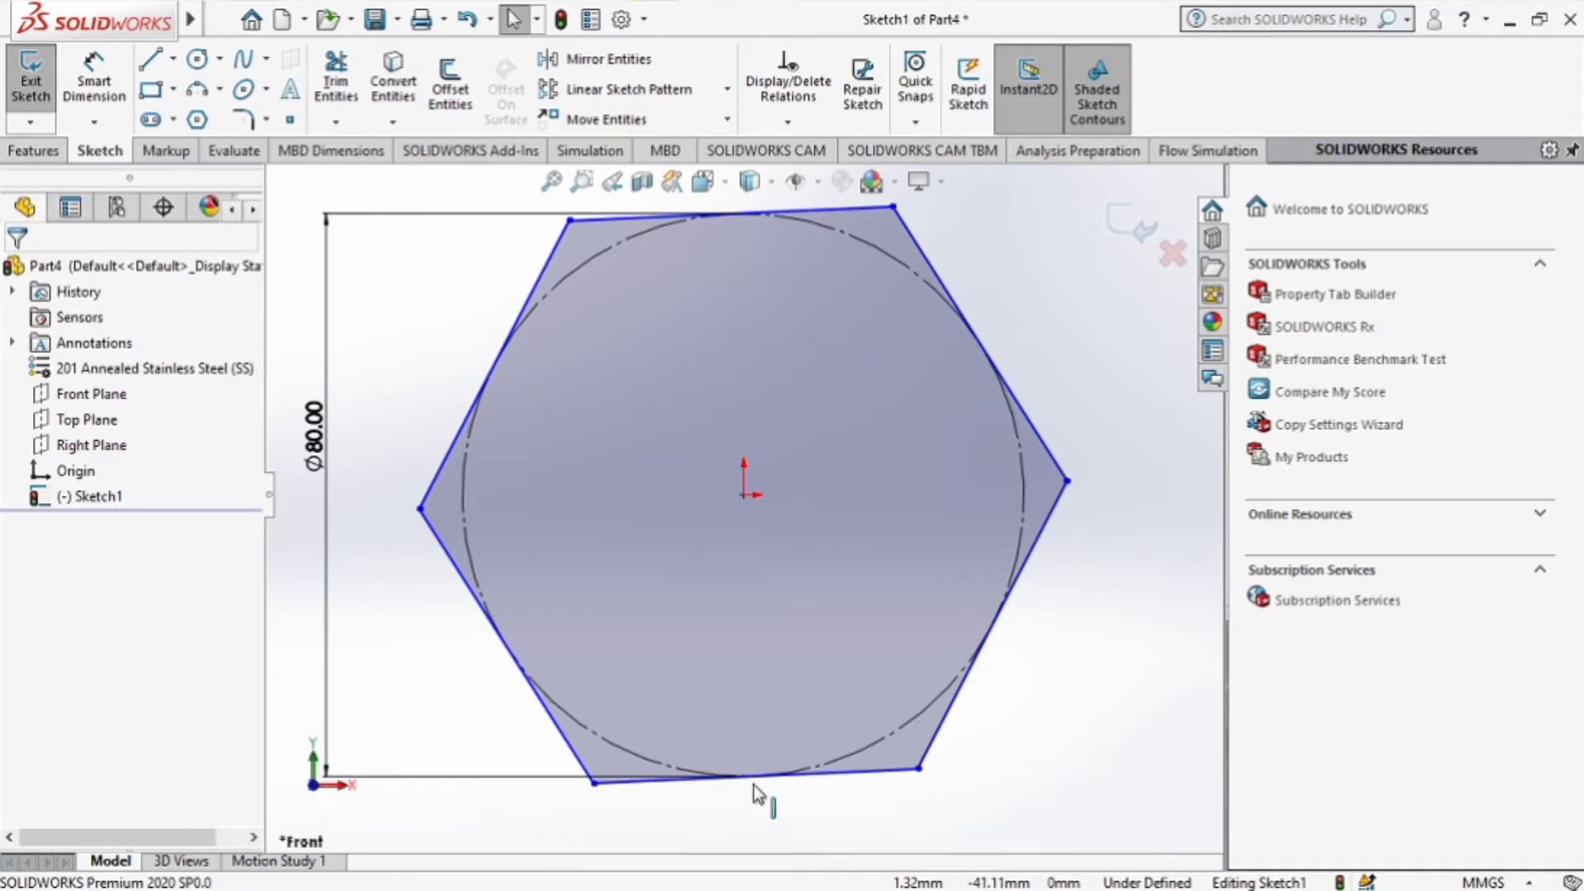
left_click(754, 780)
right_click(754, 779)
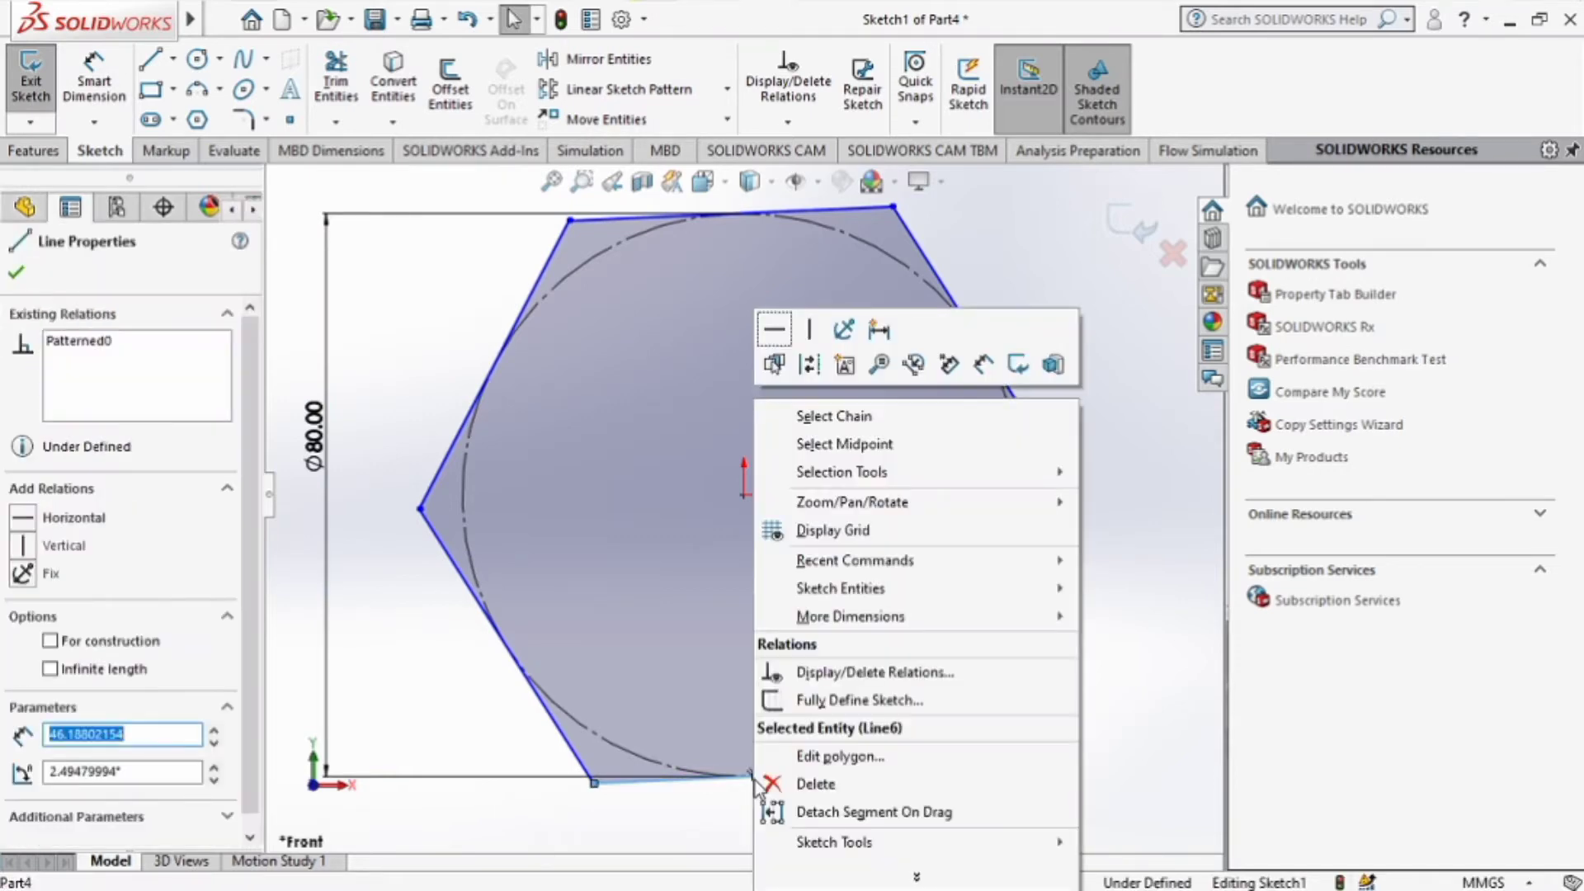
left_click(773, 330)
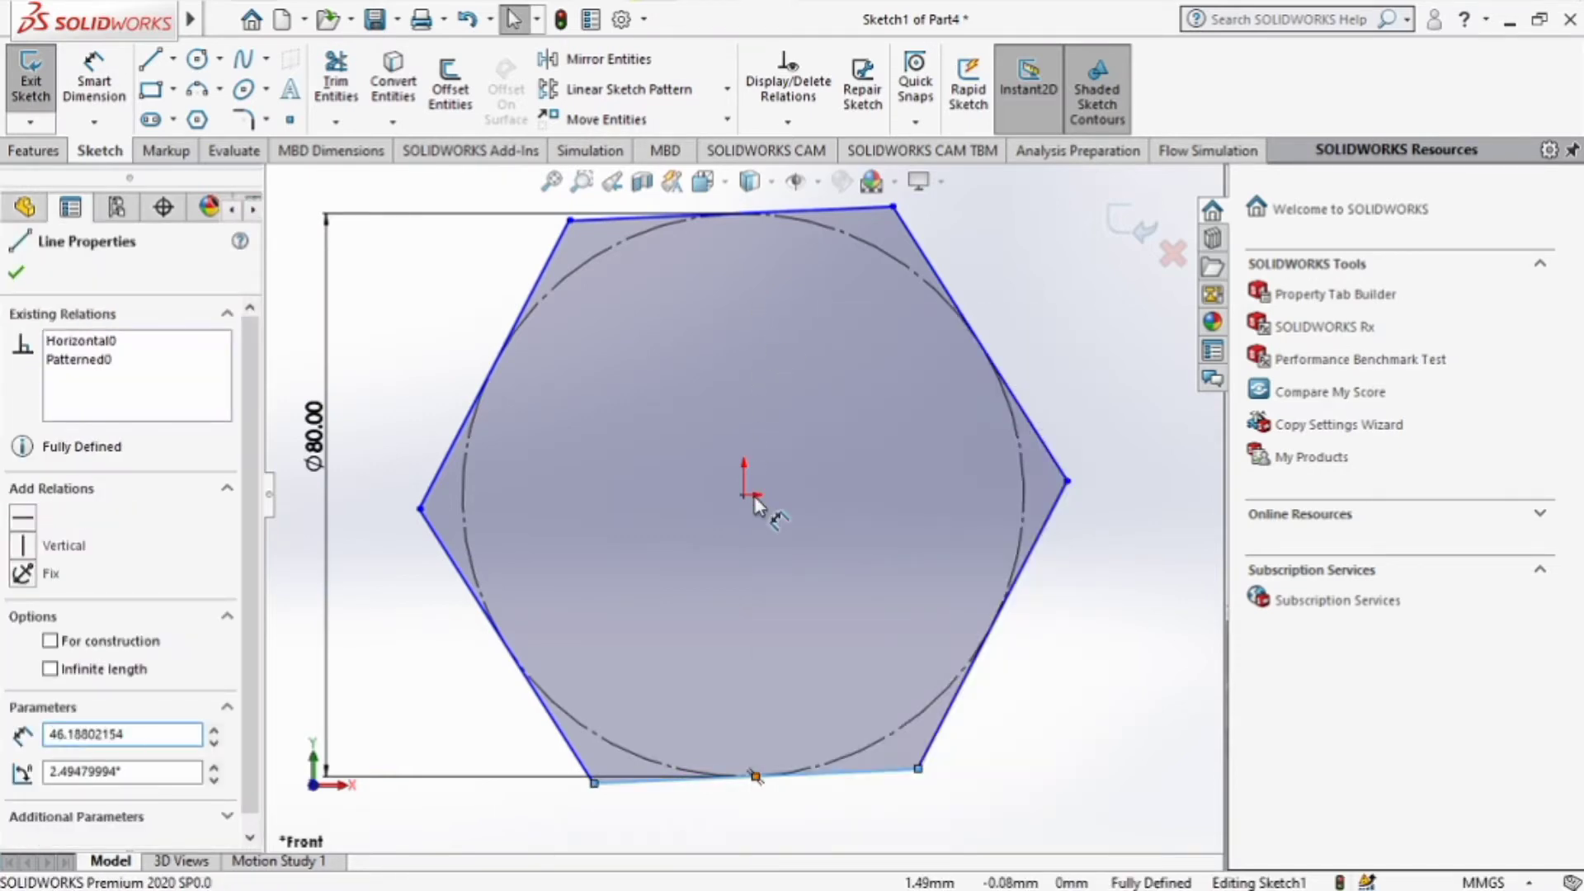
Step: Extrude the hexagon 30 mm with the Mid Plane end condition to form the bolt head
left_click(35, 152)
left_click(40, 82)
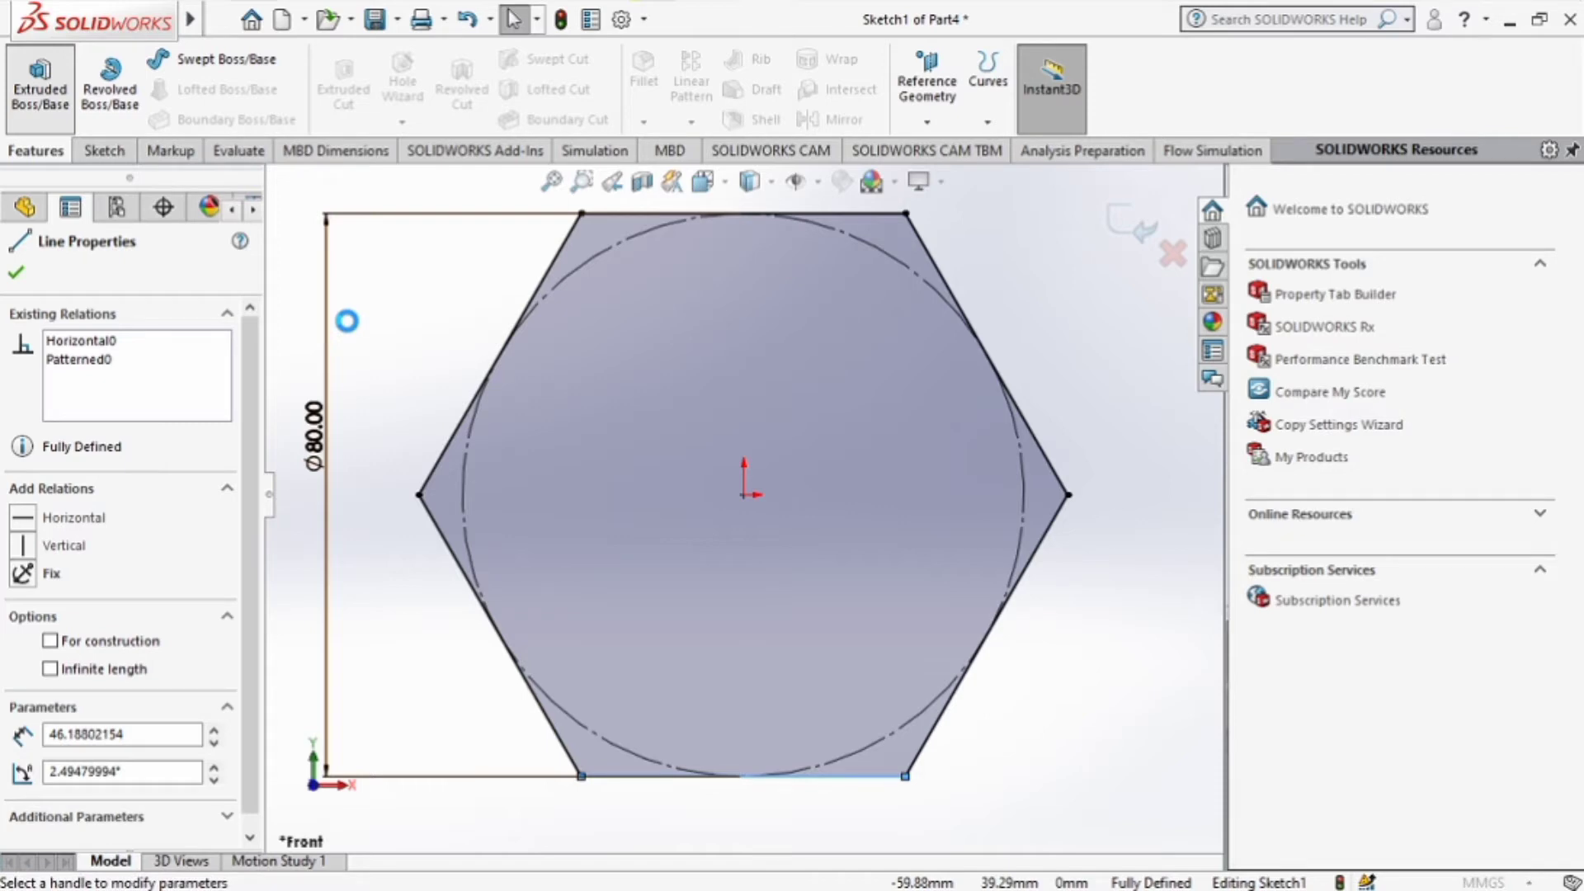
left_click(144, 381)
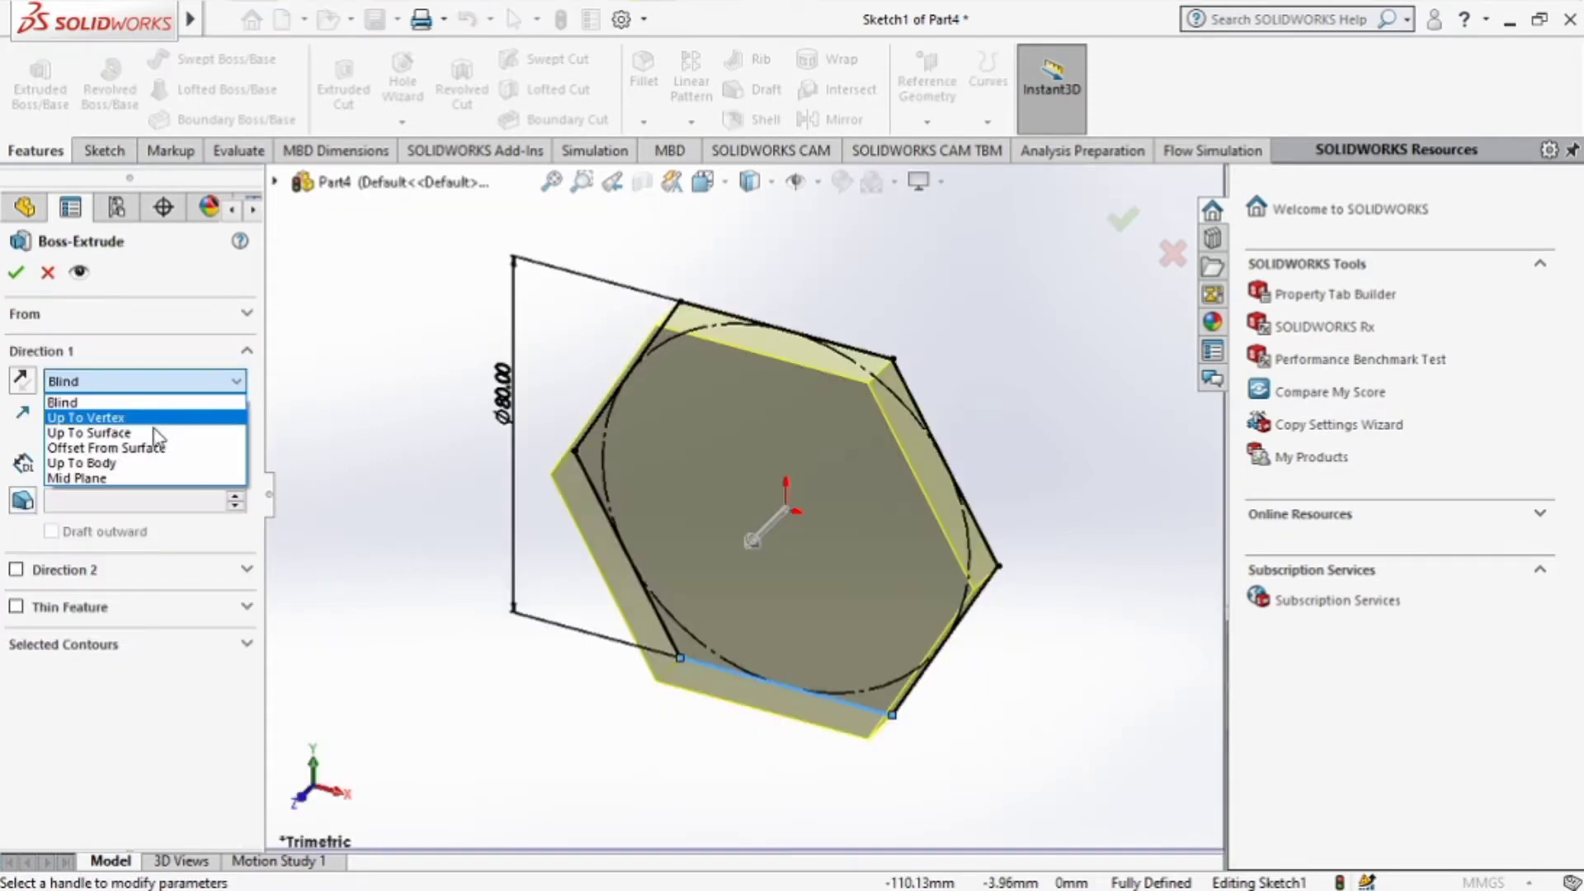
left_click(157, 478)
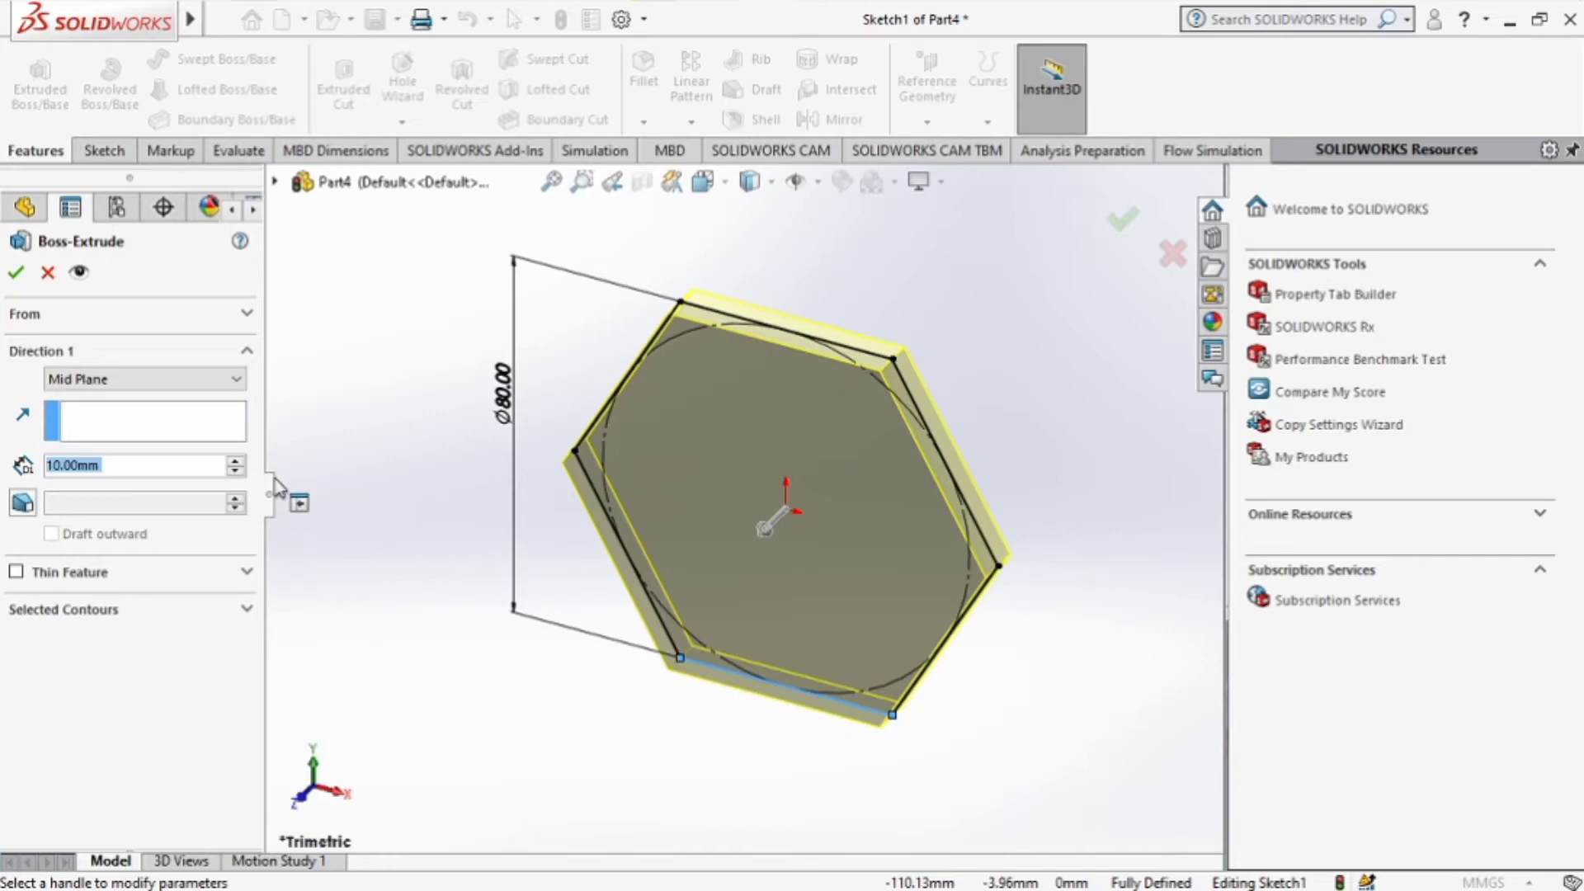
left_click(235, 461)
left_click(235, 461)
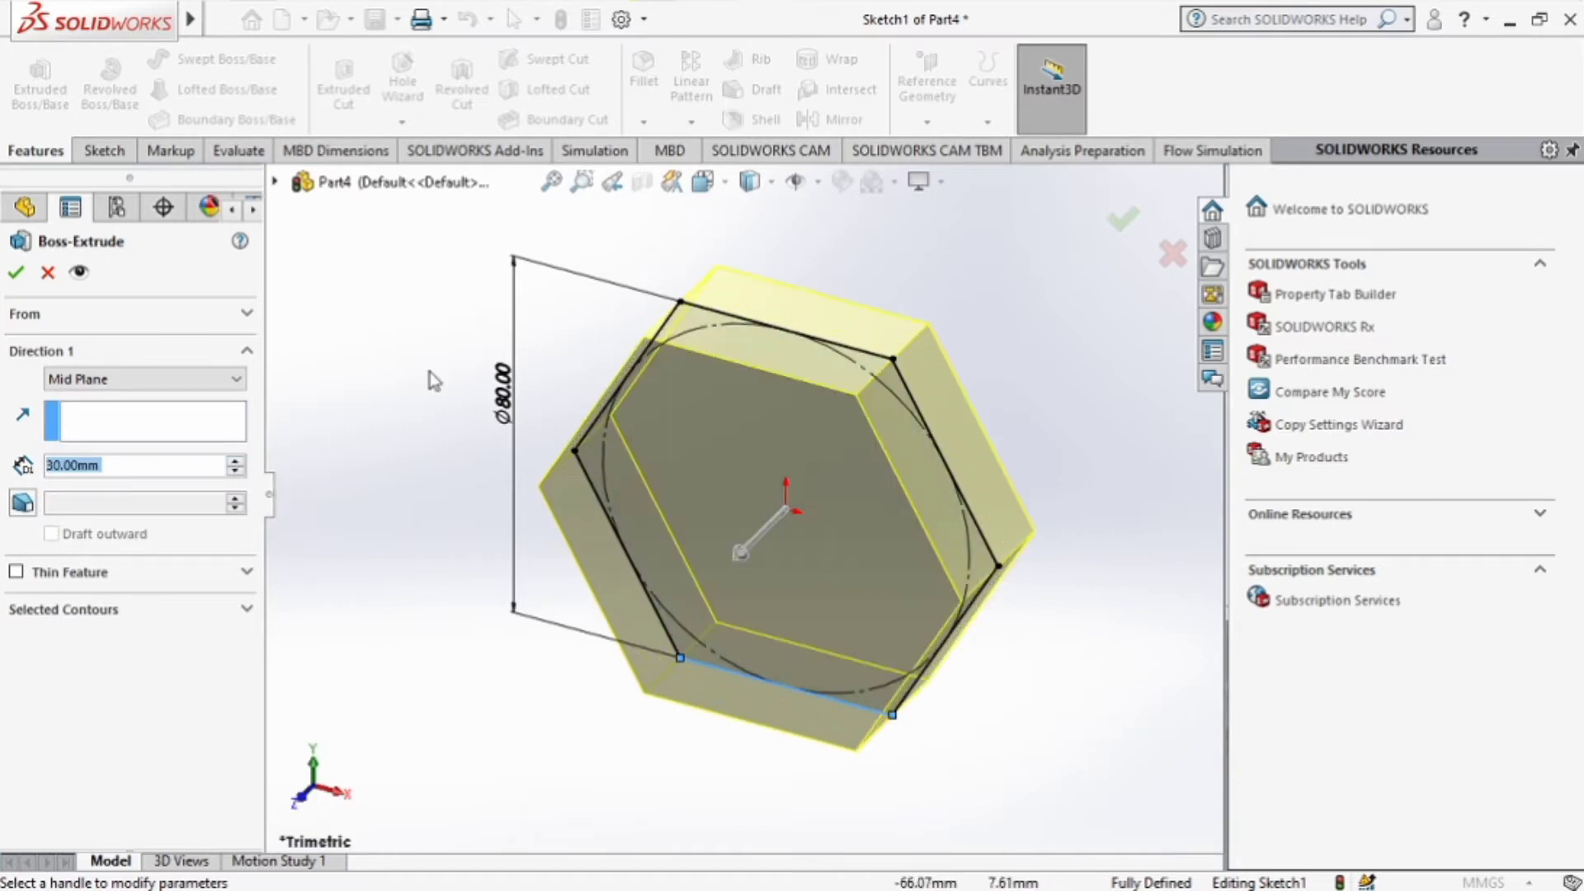
left_click(14, 273)
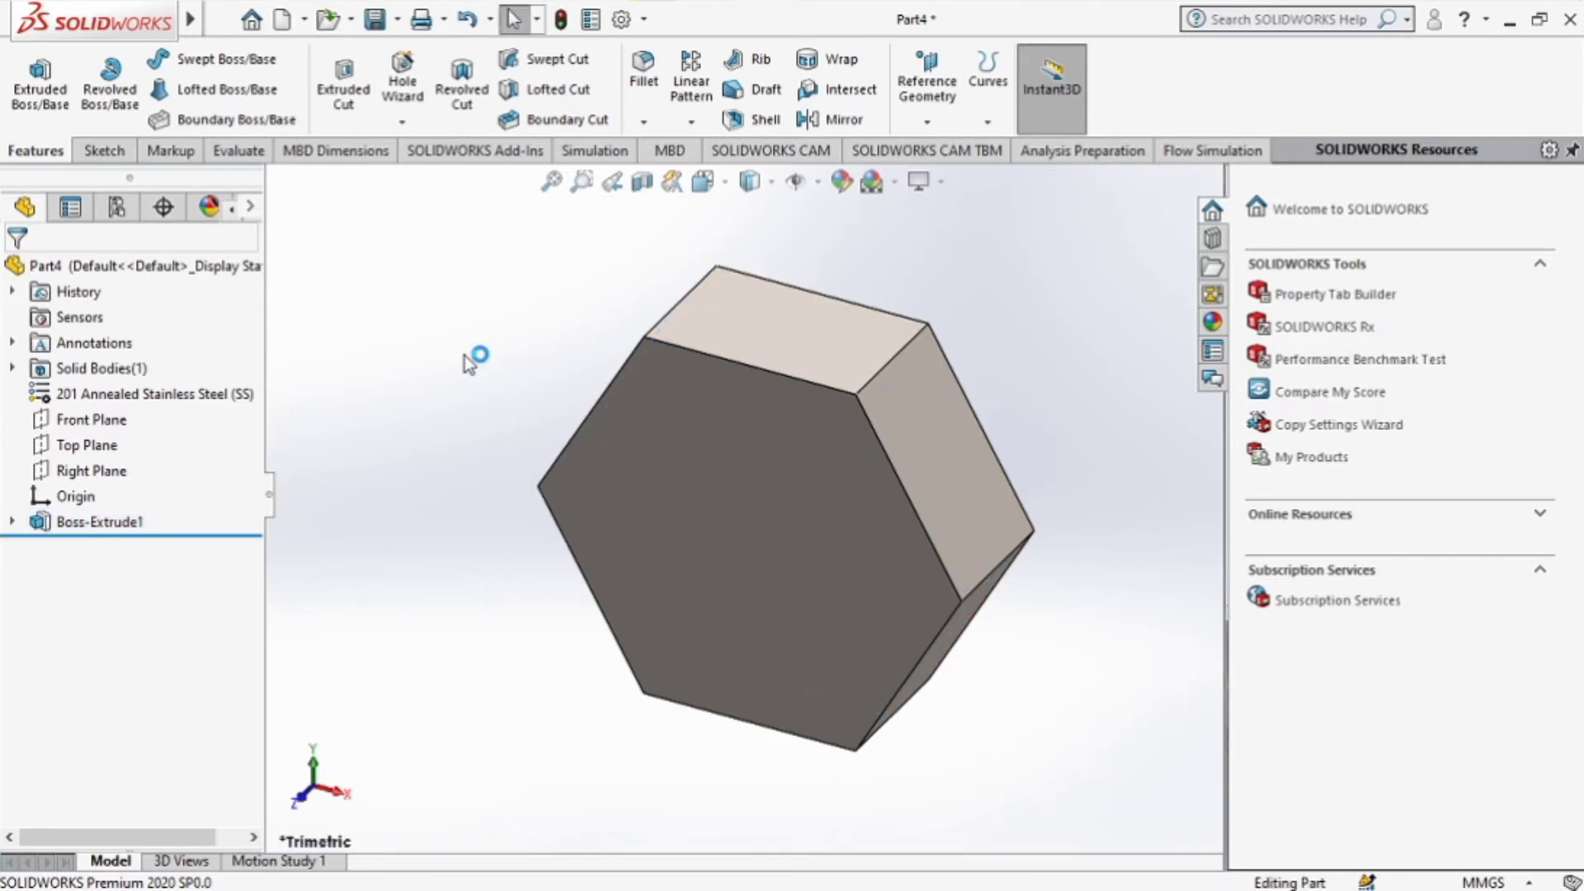
Step: Sketch a circle about 49 mm in diameter on the back face of the hexagonal head, centred on the origin
middle_click_drag(470, 360, 764, 603)
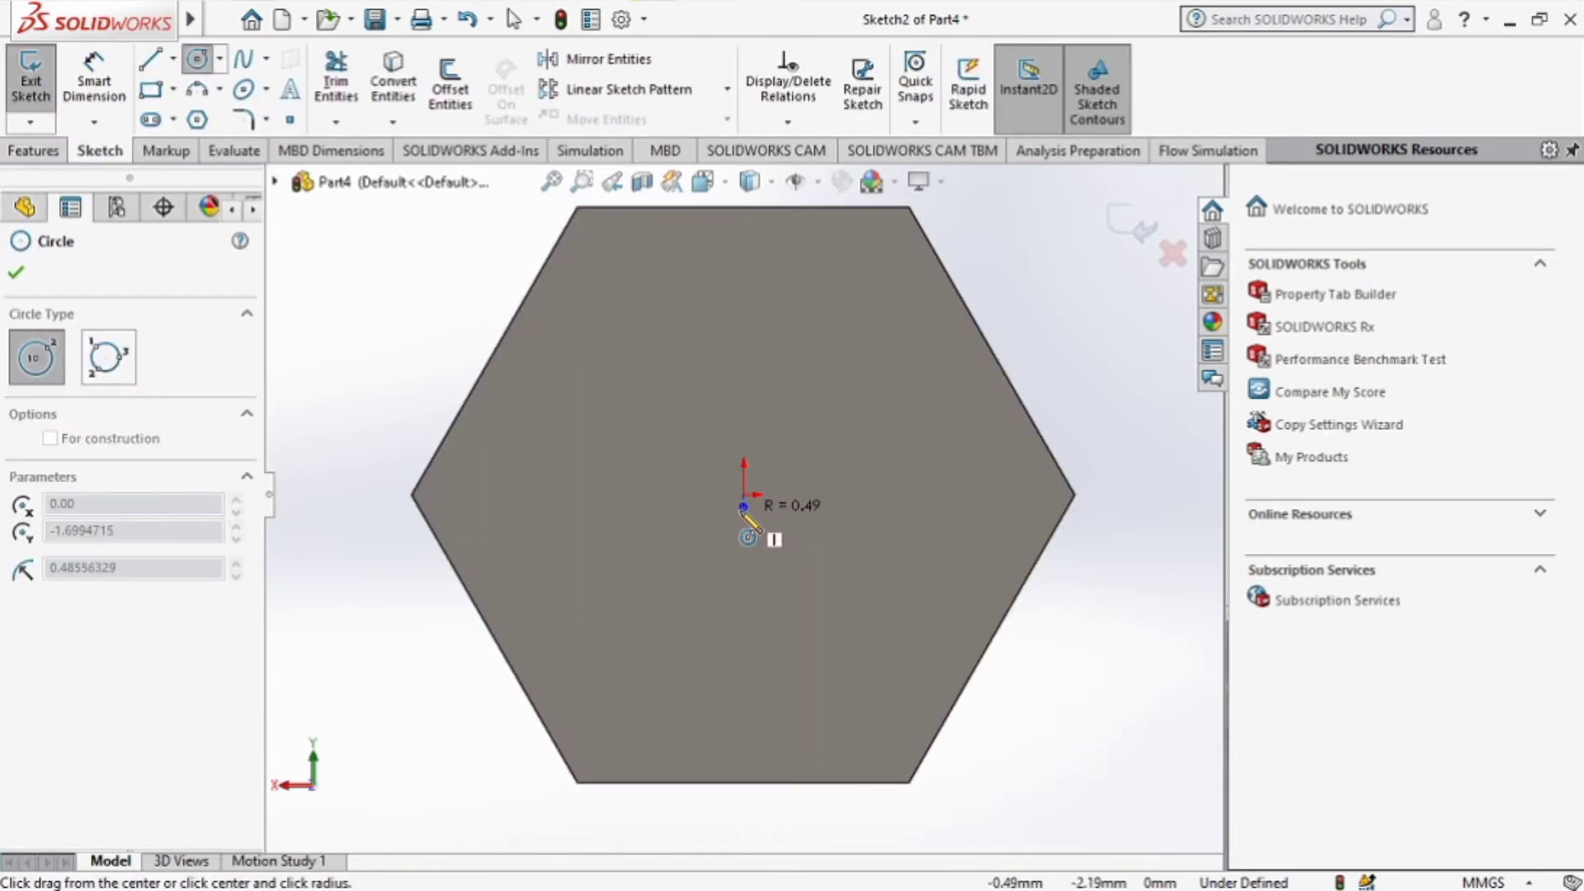
key("Escape")
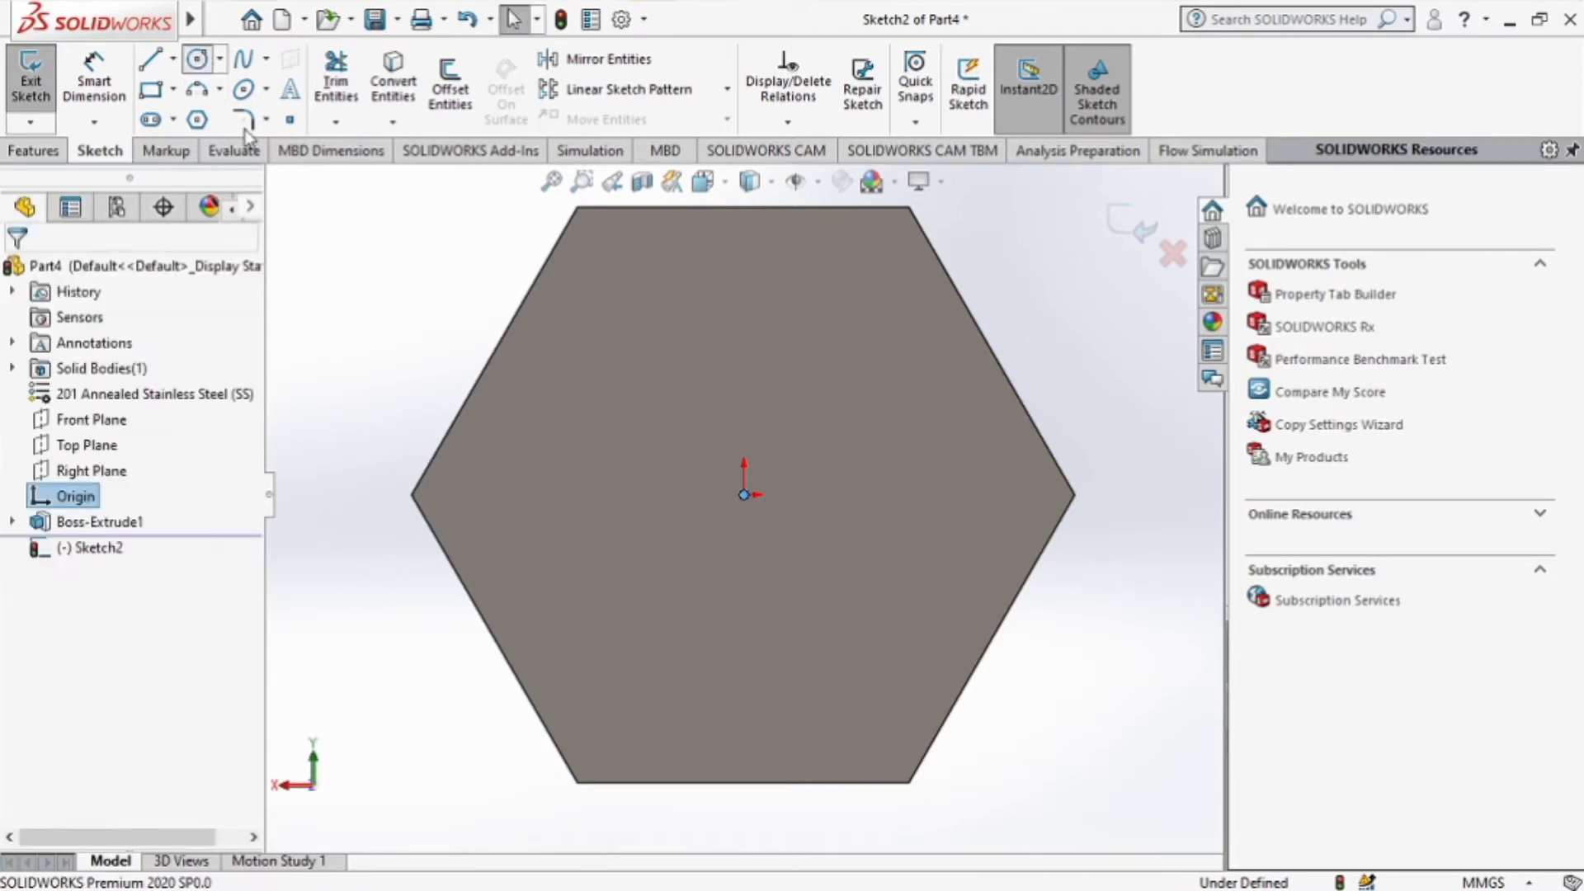
left_click(197, 59)
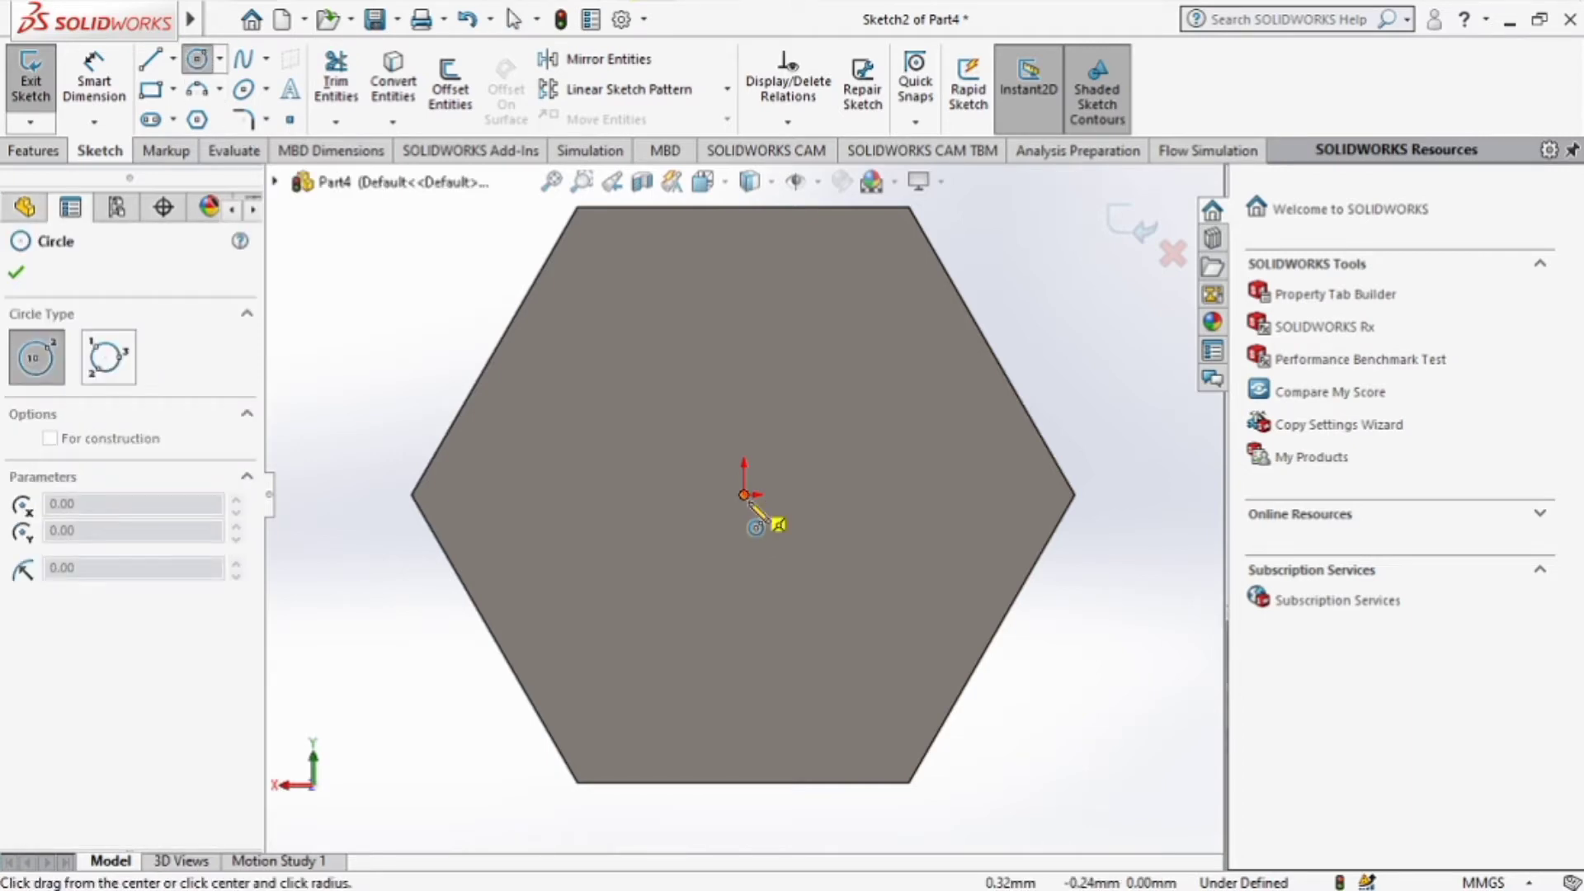
left_click_drag(745, 496, 566, 497)
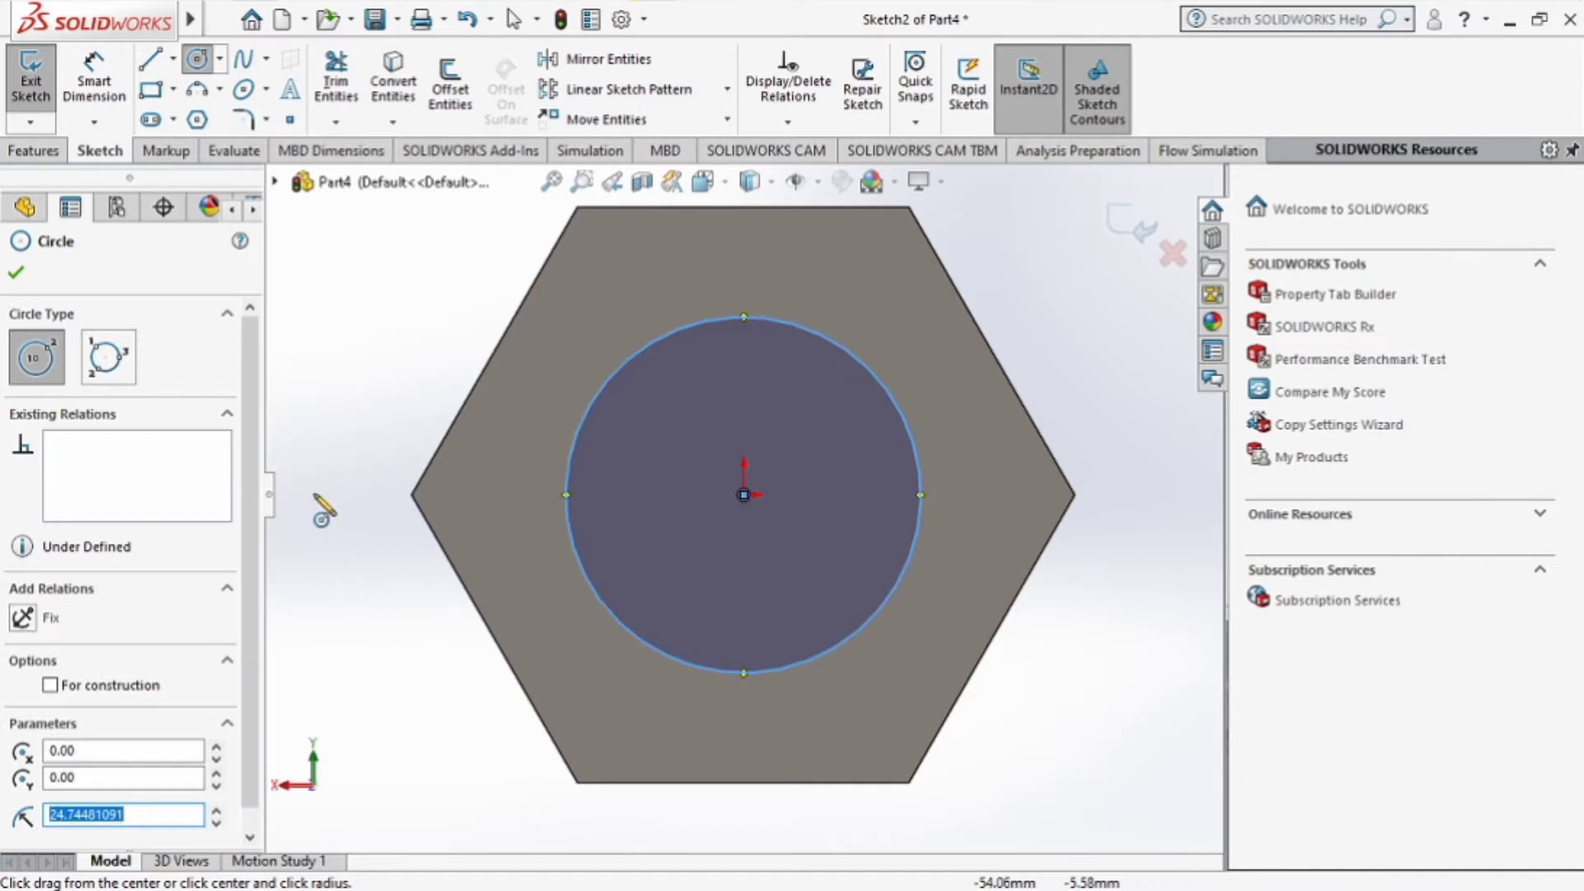
Step: Dimension the circle on the back of the head to a diameter of 48 mm
left_click(94, 79)
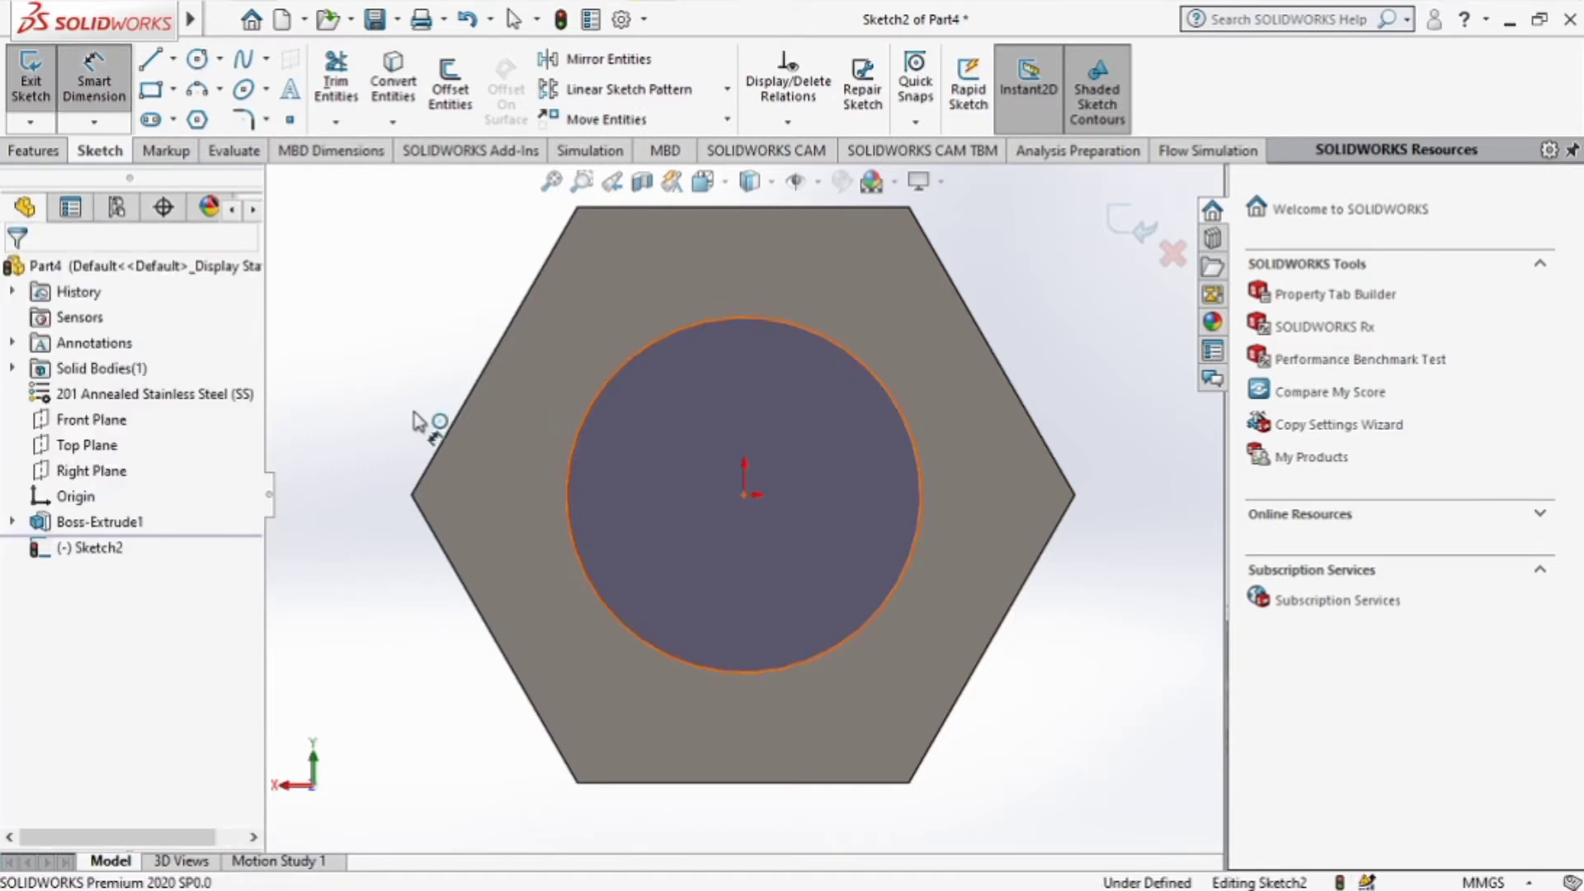
left_click(346, 469)
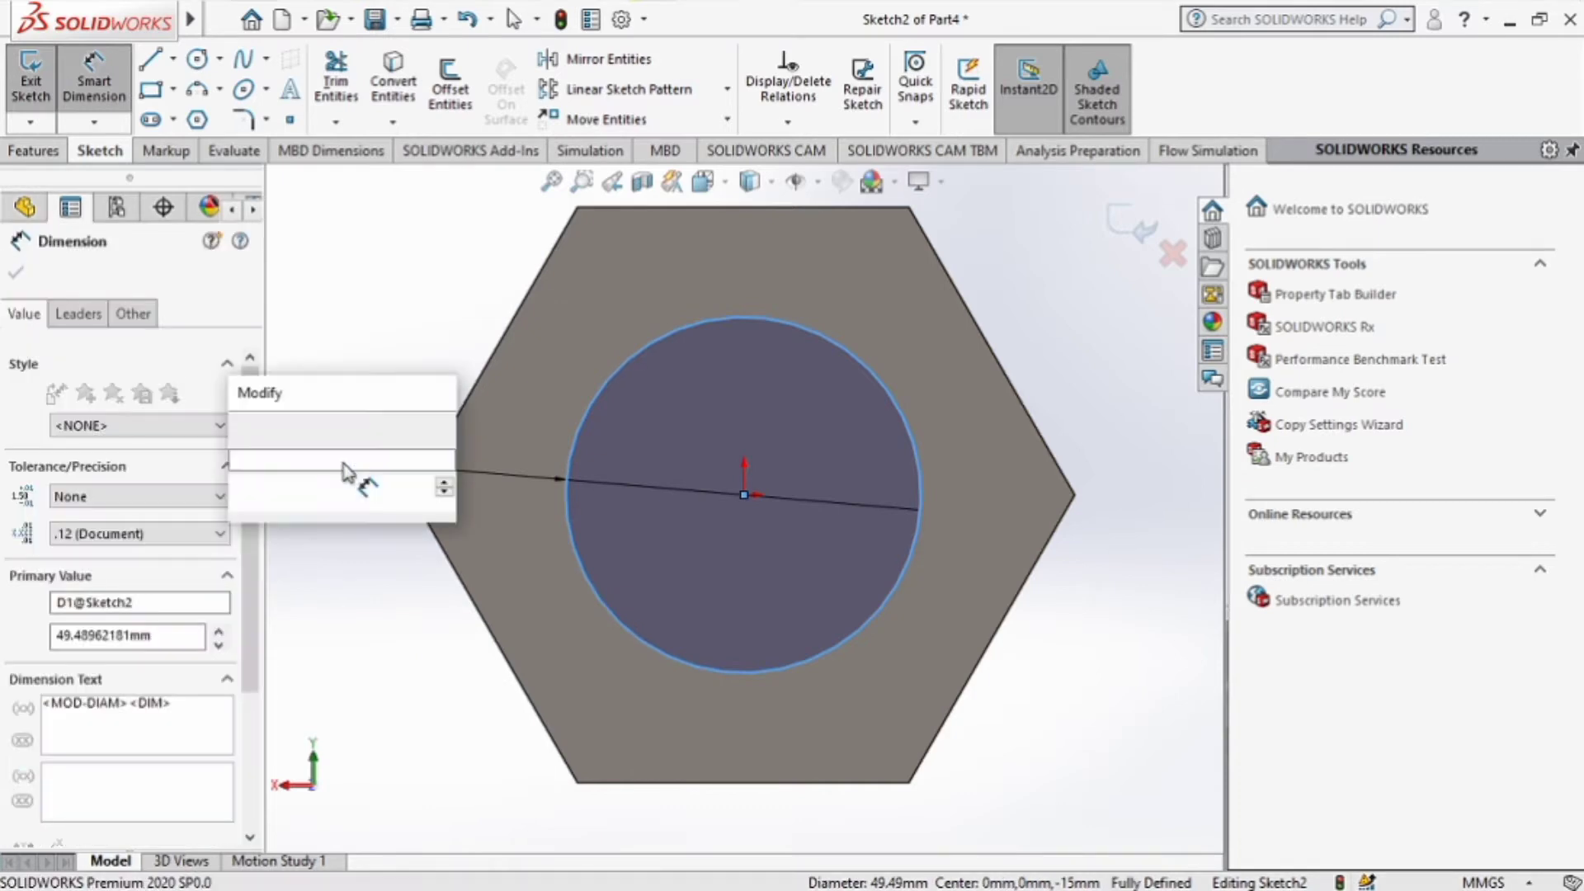
type("48")
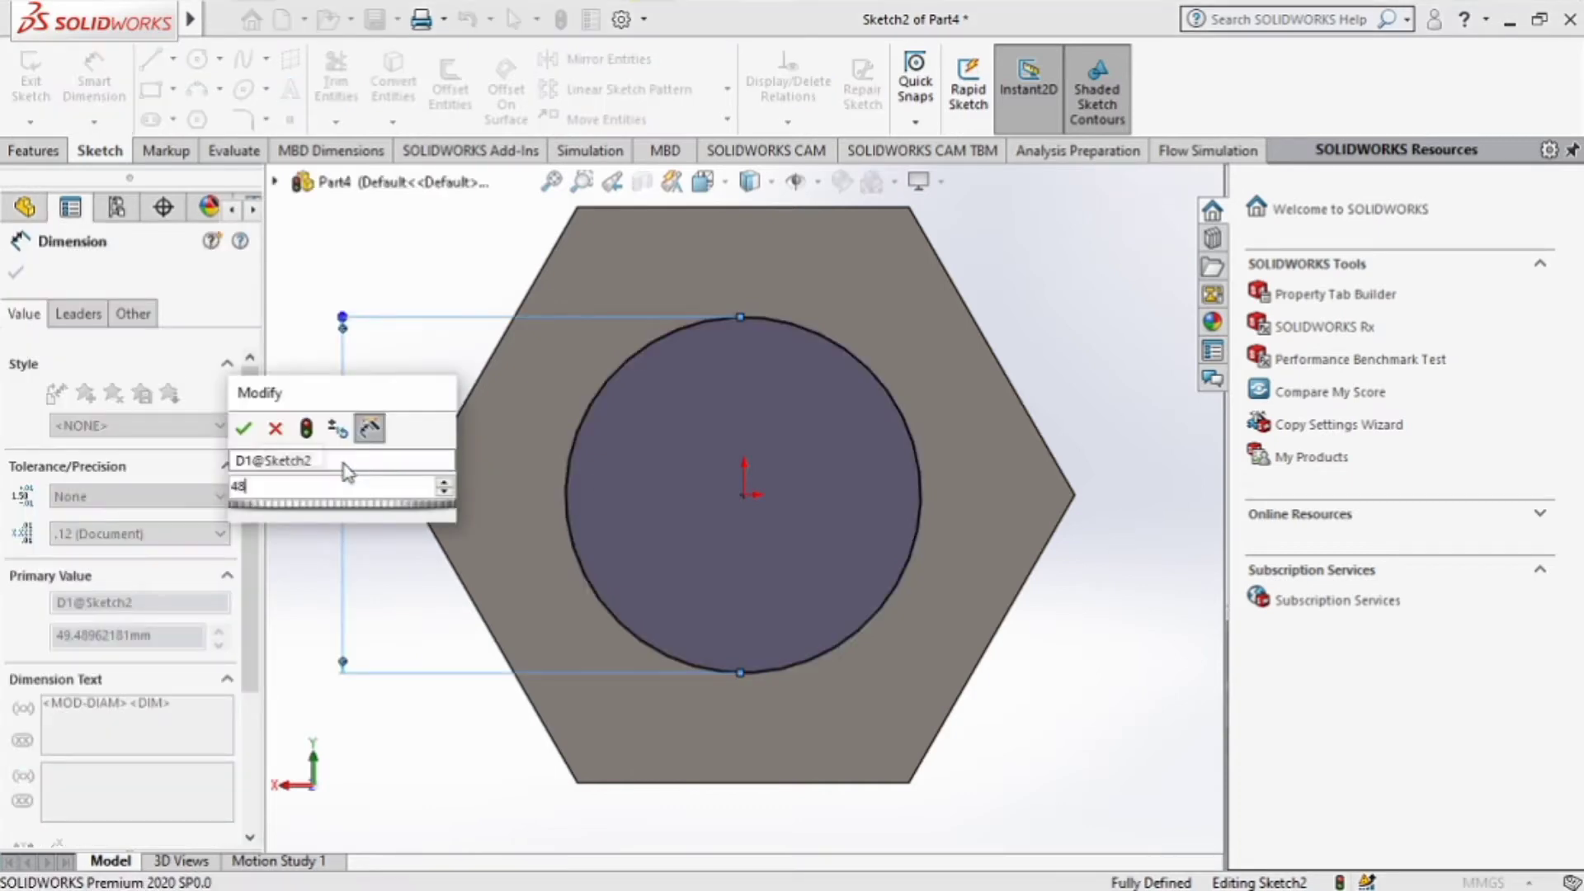
key("Return")
Step: Extrude the 48 mm circle as a 130 mm Blind boss merged with the head to form the bolt shank
left_click(33, 154)
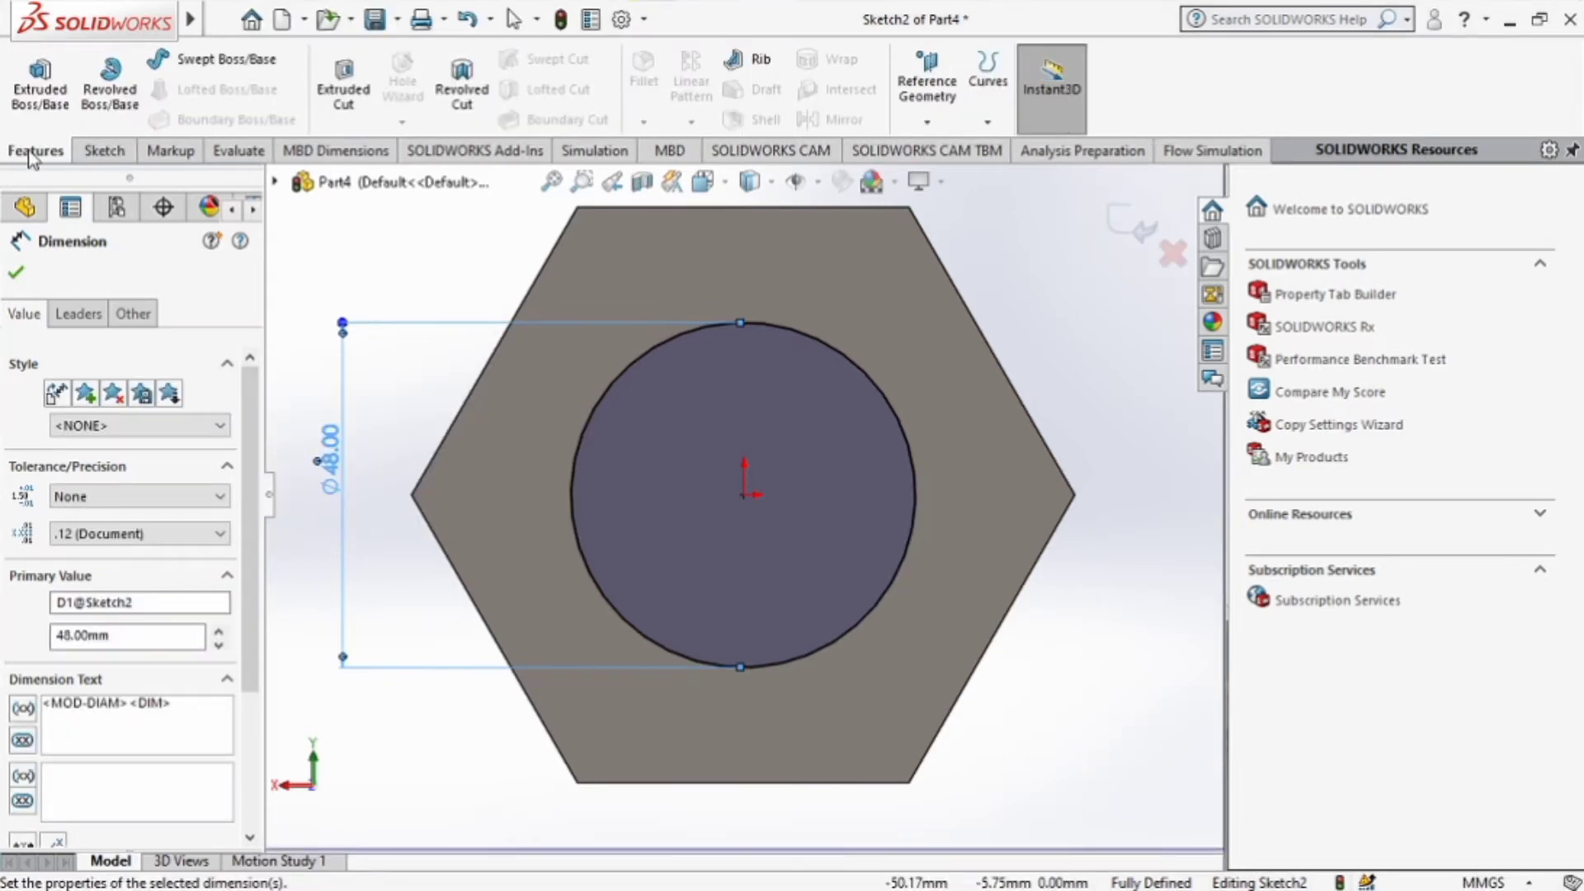
left_click(40, 83)
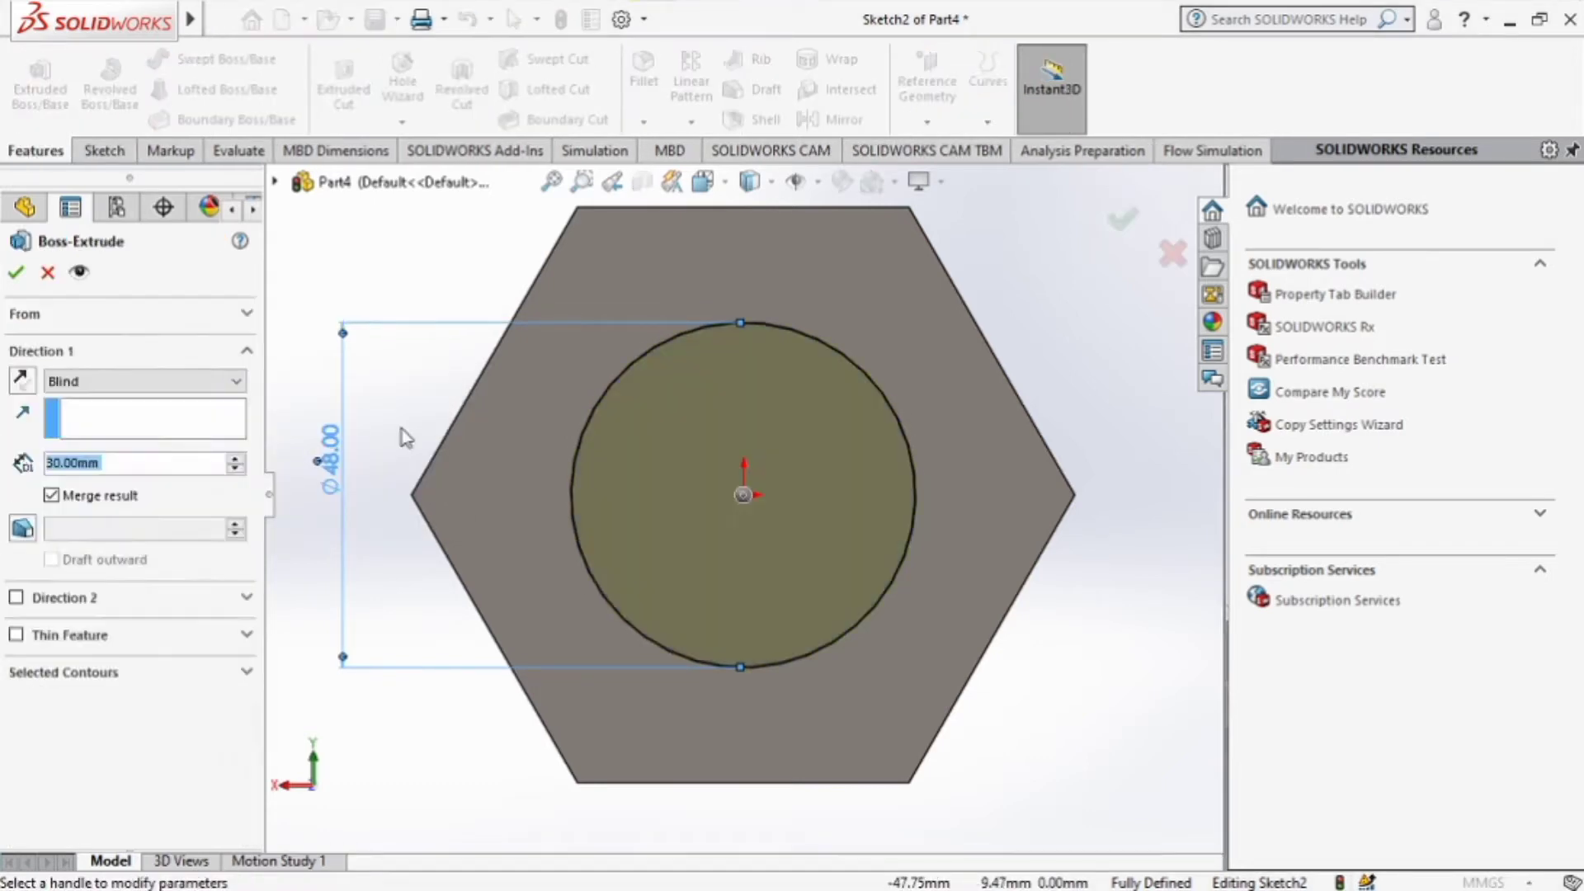
left_click(51, 469)
left_click(51, 463)
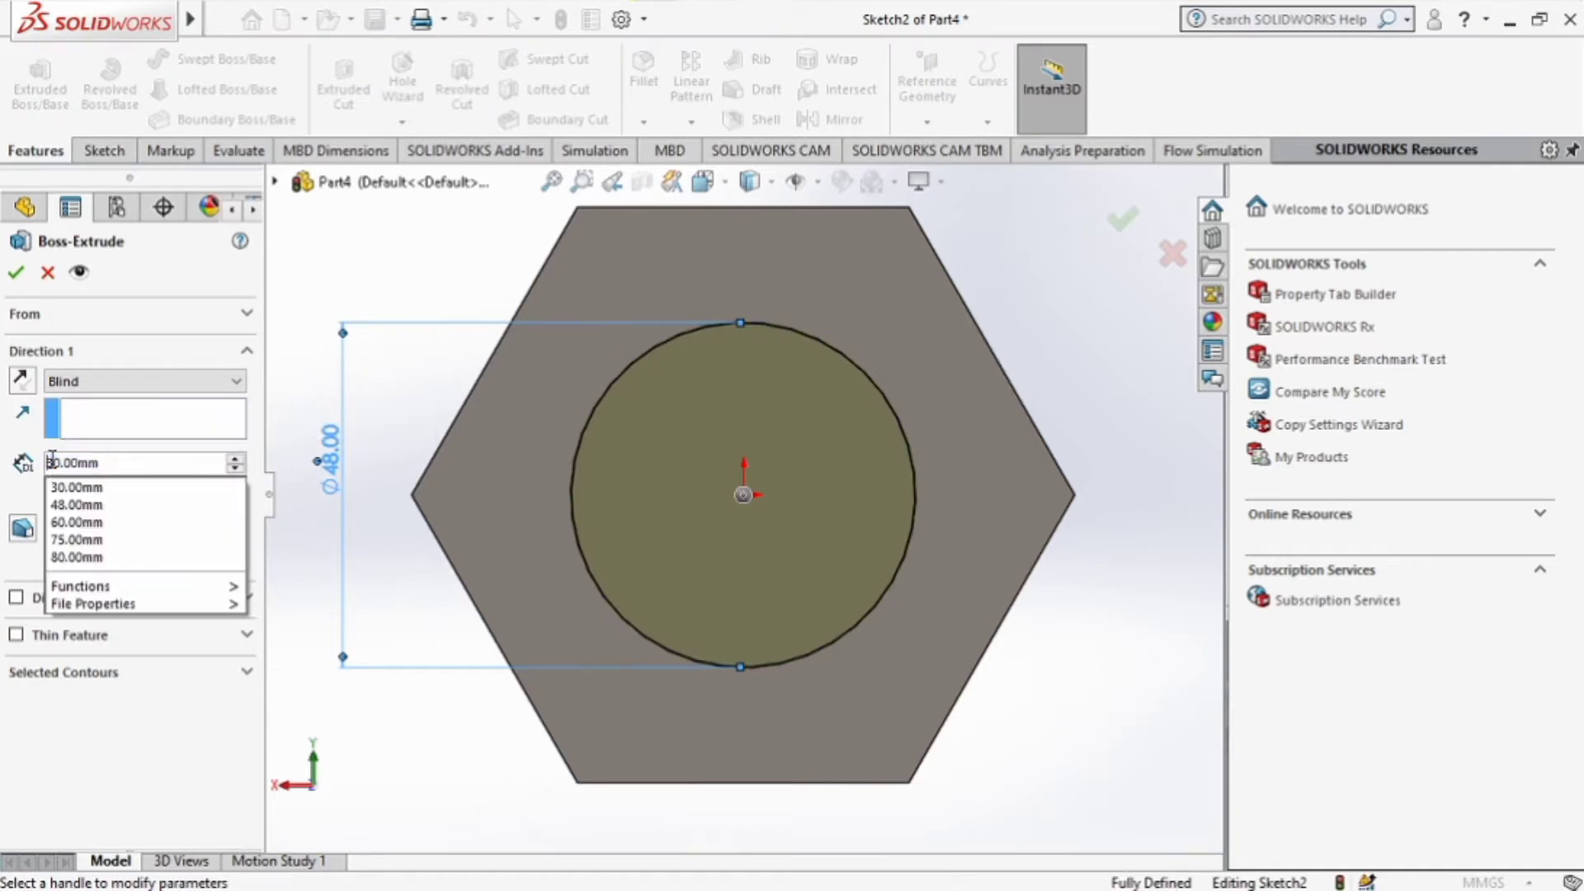
type("1")
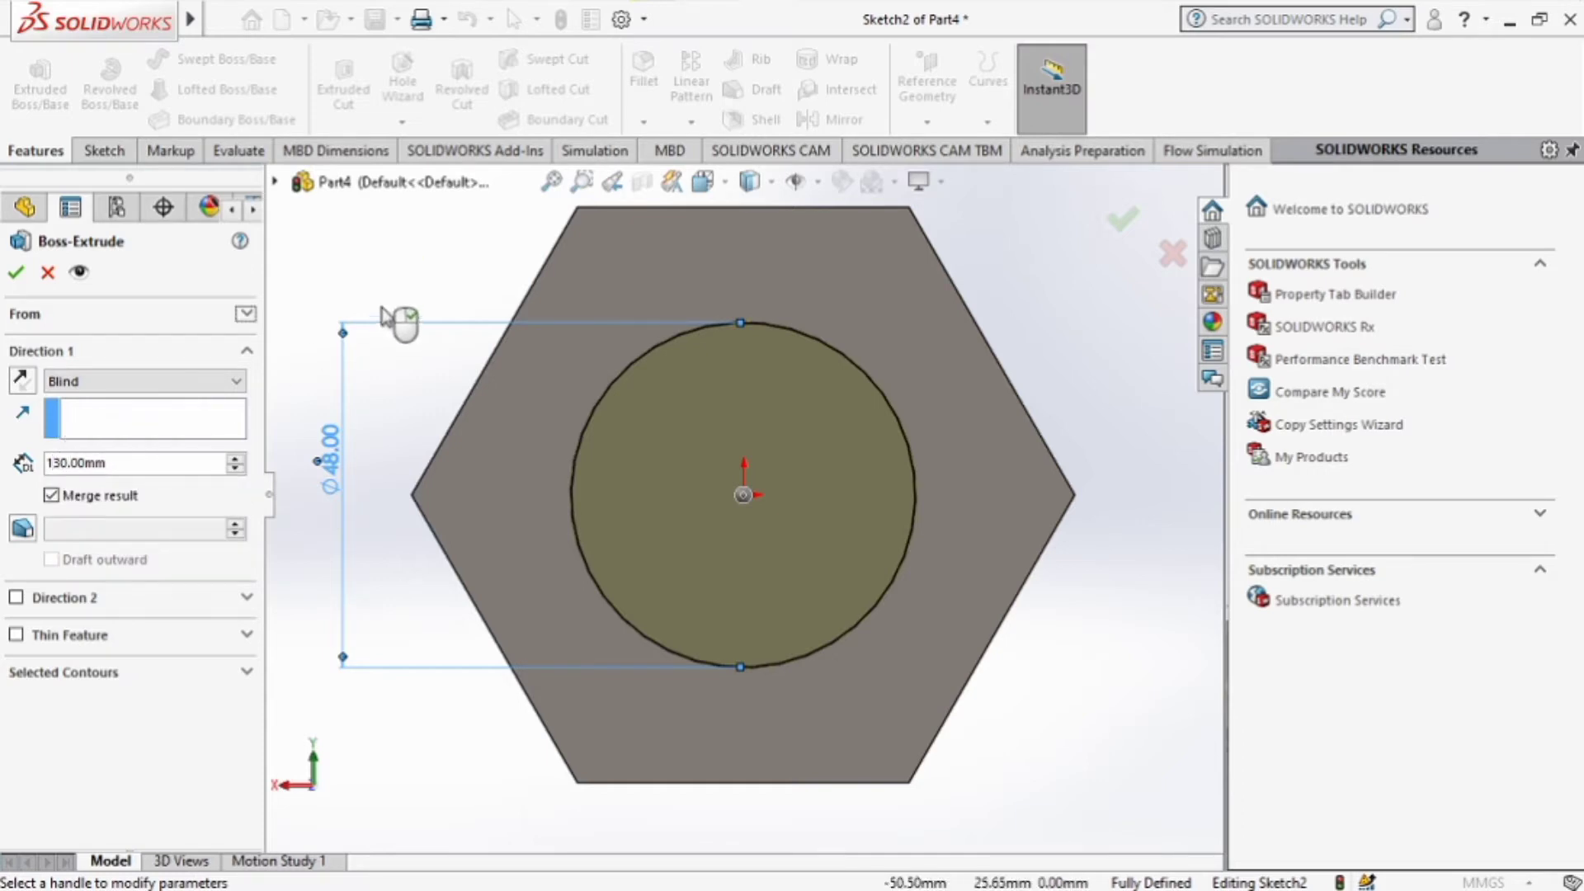
middle_click_drag(400, 325, 466, 355)
scroll(449, 340, "up", 1)
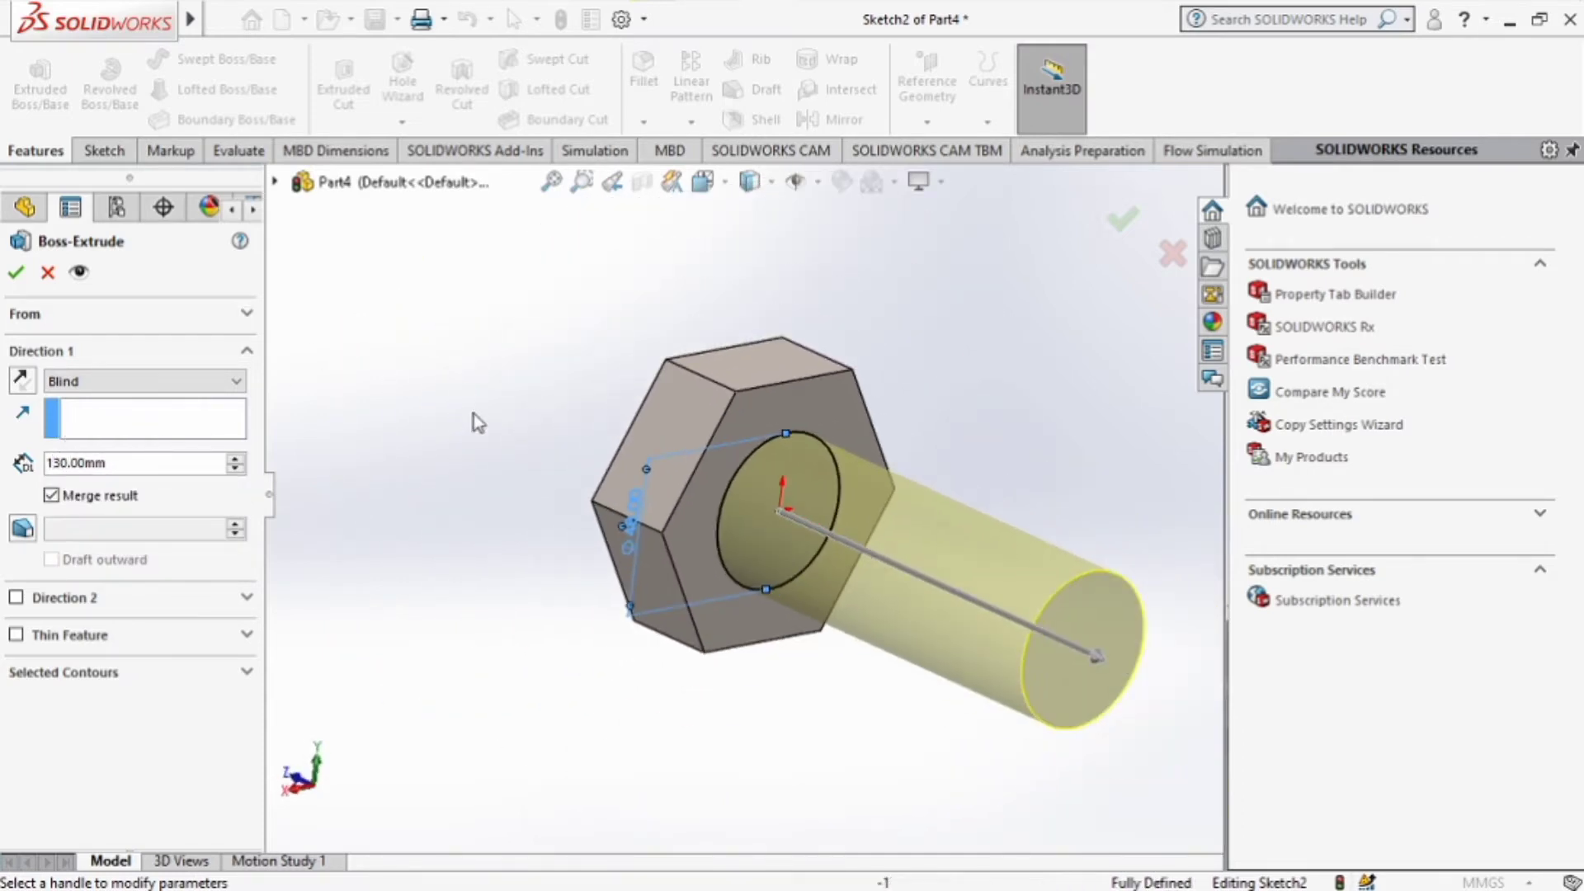
left_click(715, 18)
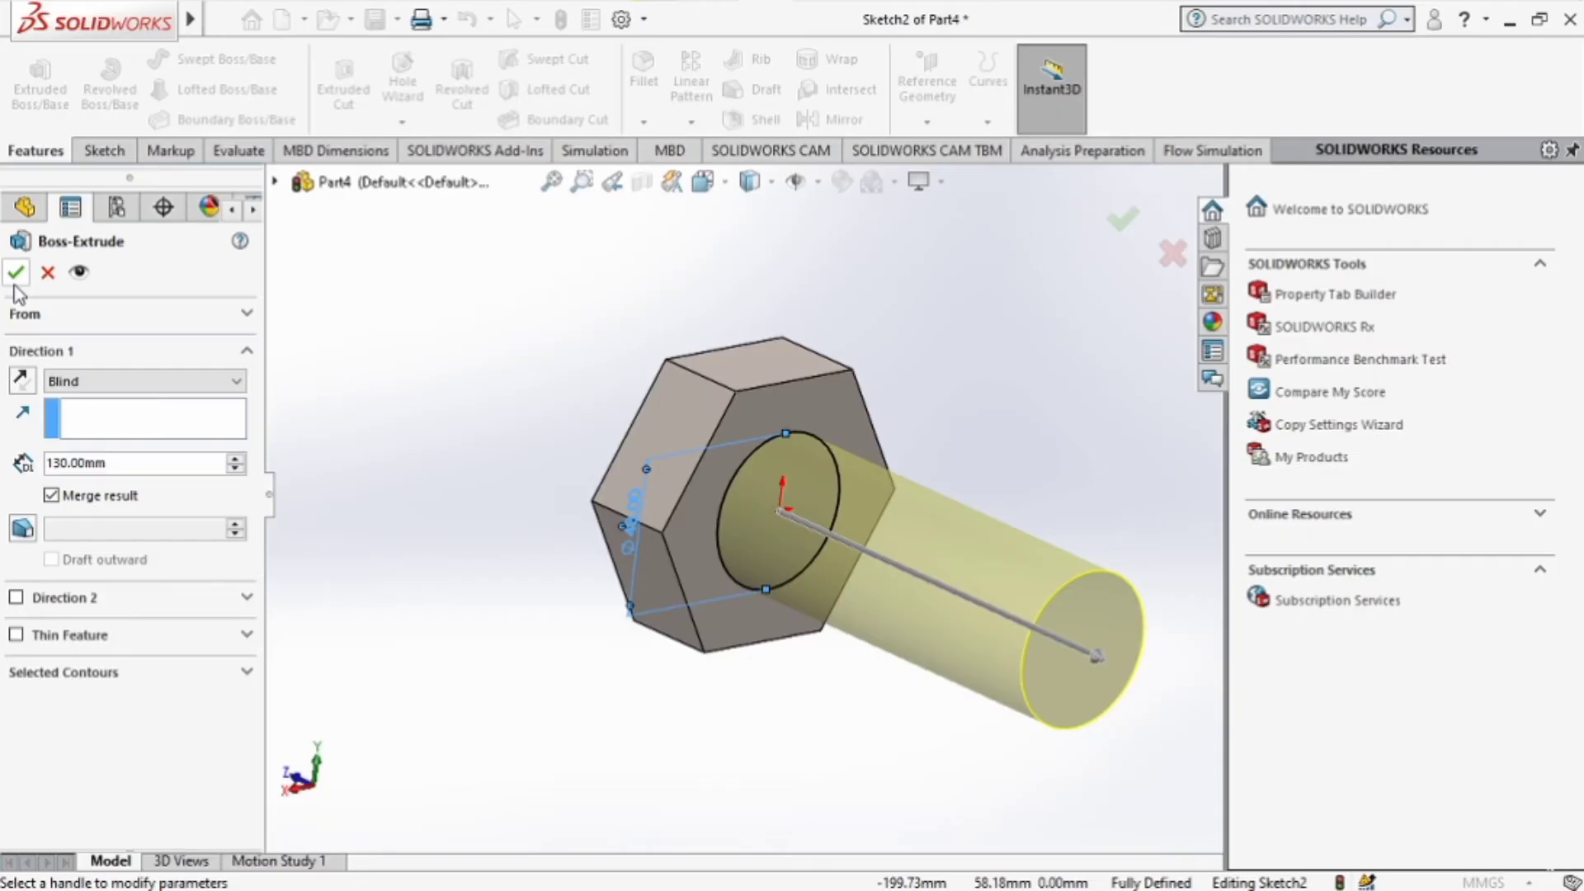
left_click(15, 272)
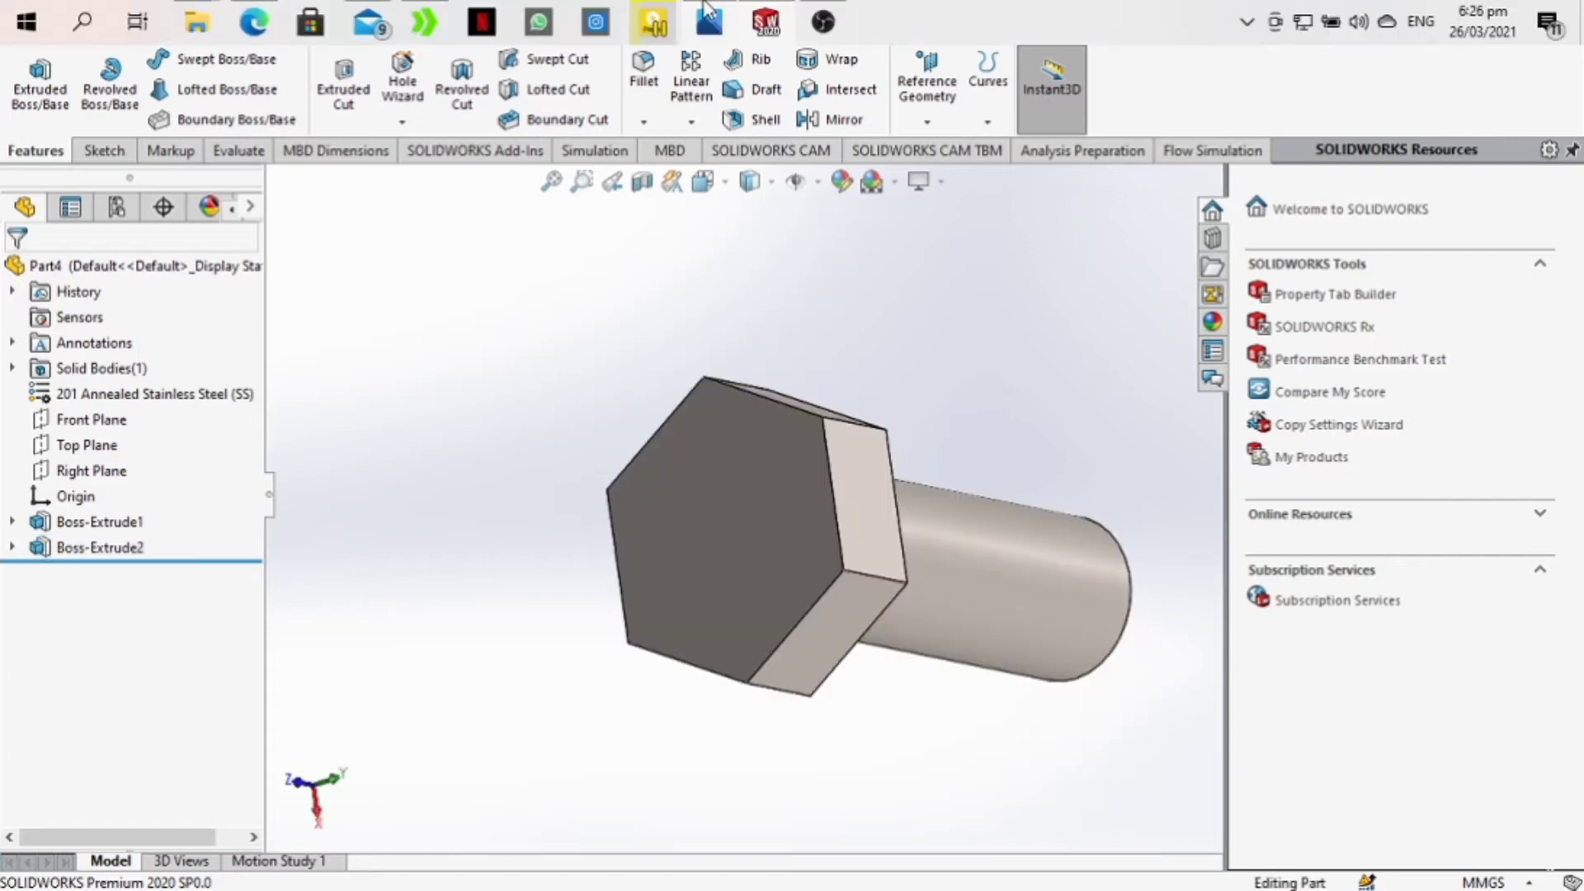
Step: Dimension the circle on the front face of the hexagonal head to a diameter of 80 mm
left_click(708, 14)
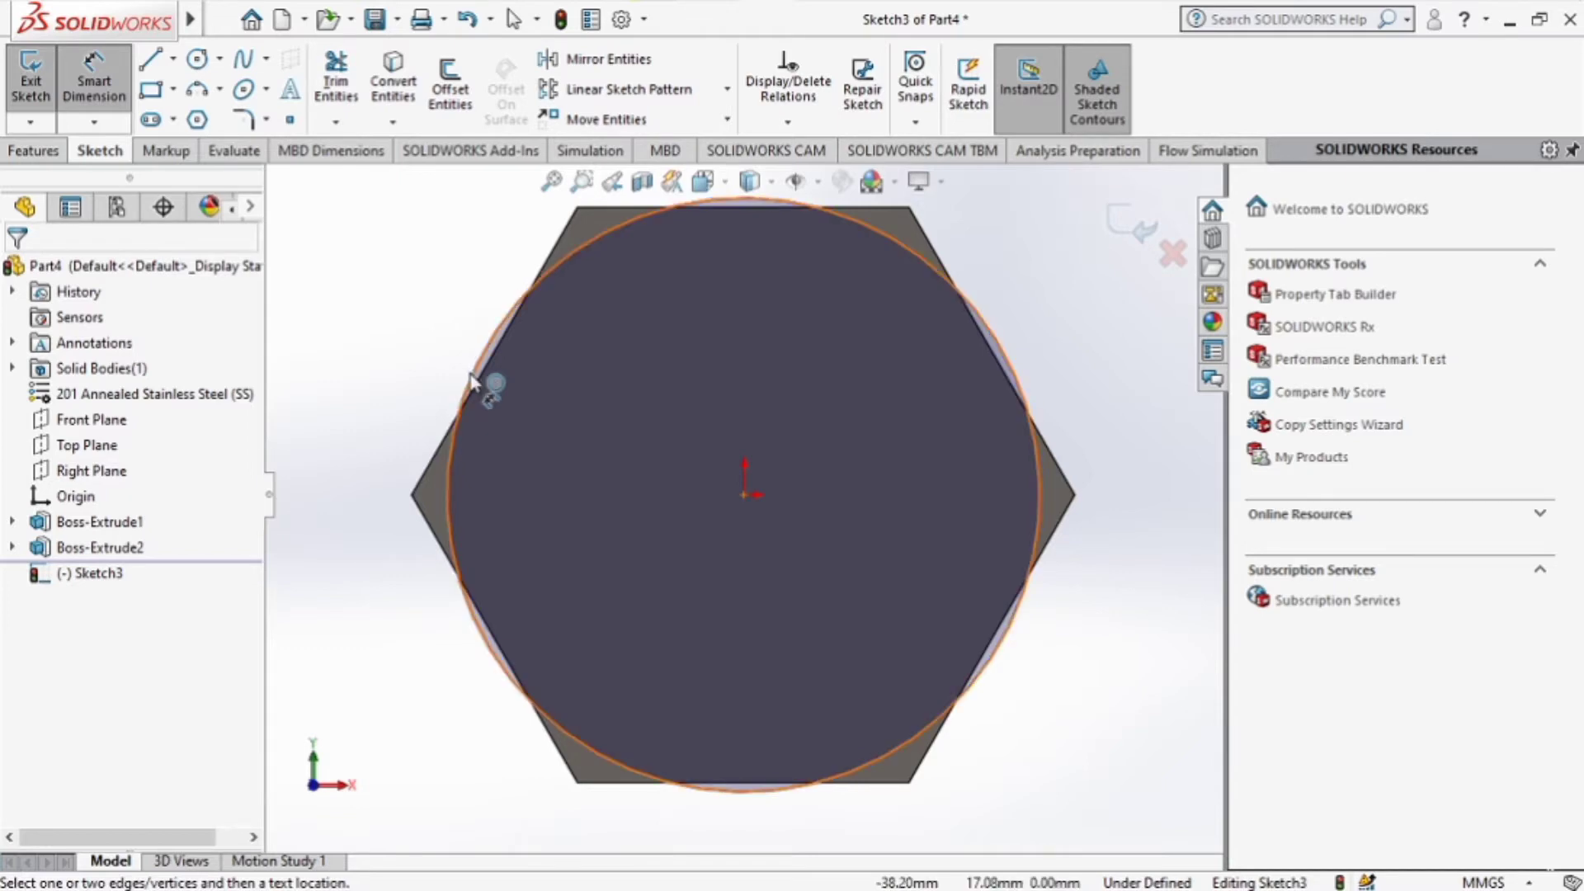
left_click(472, 381)
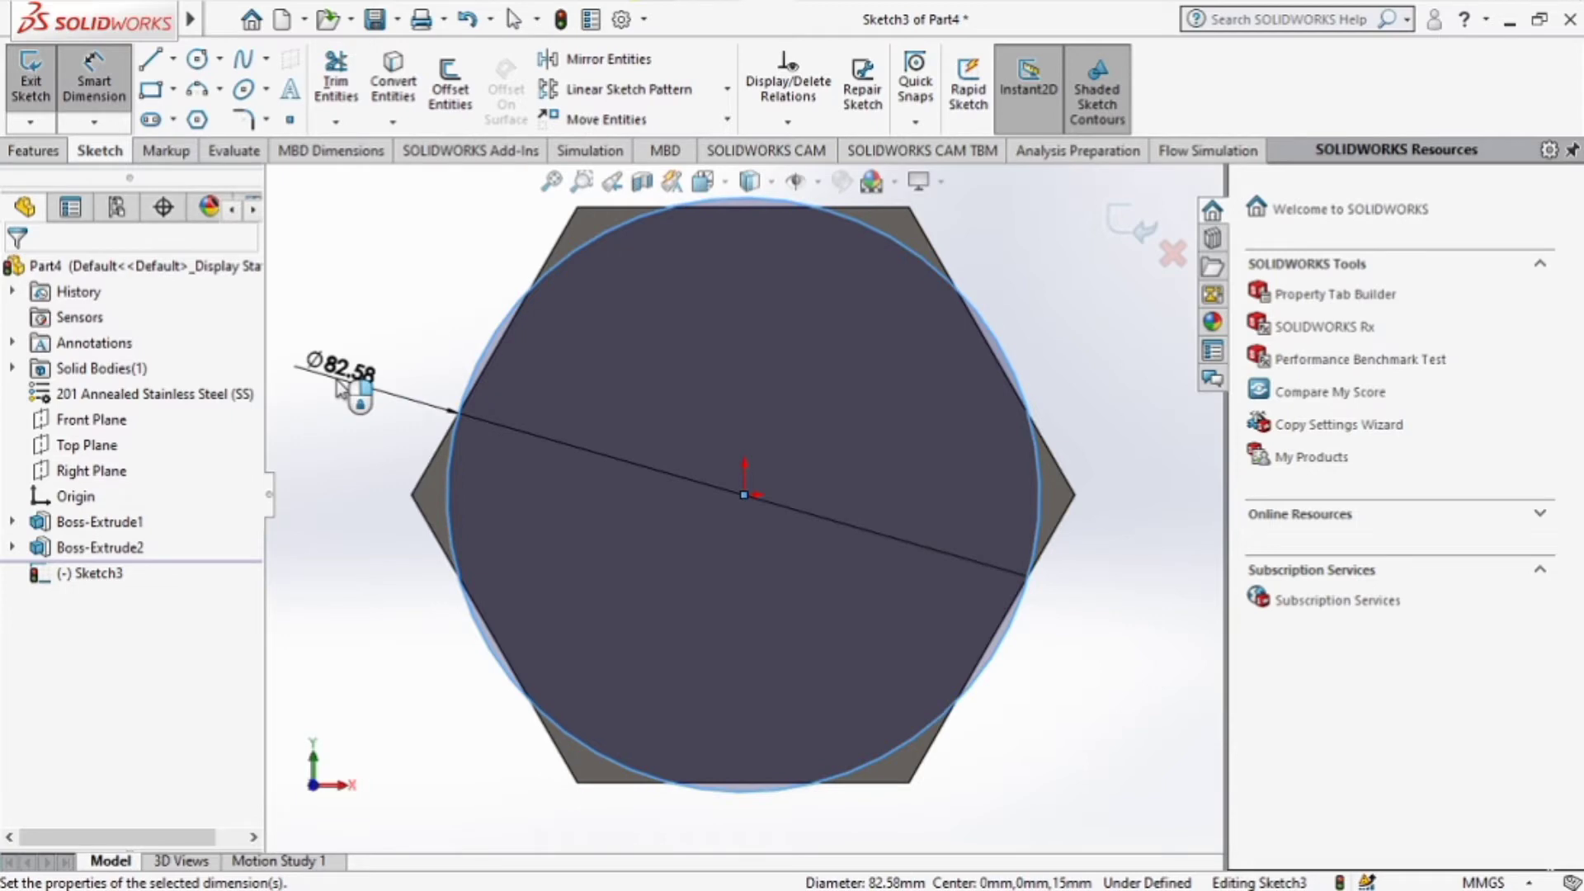
left_click(338, 385)
type("80")
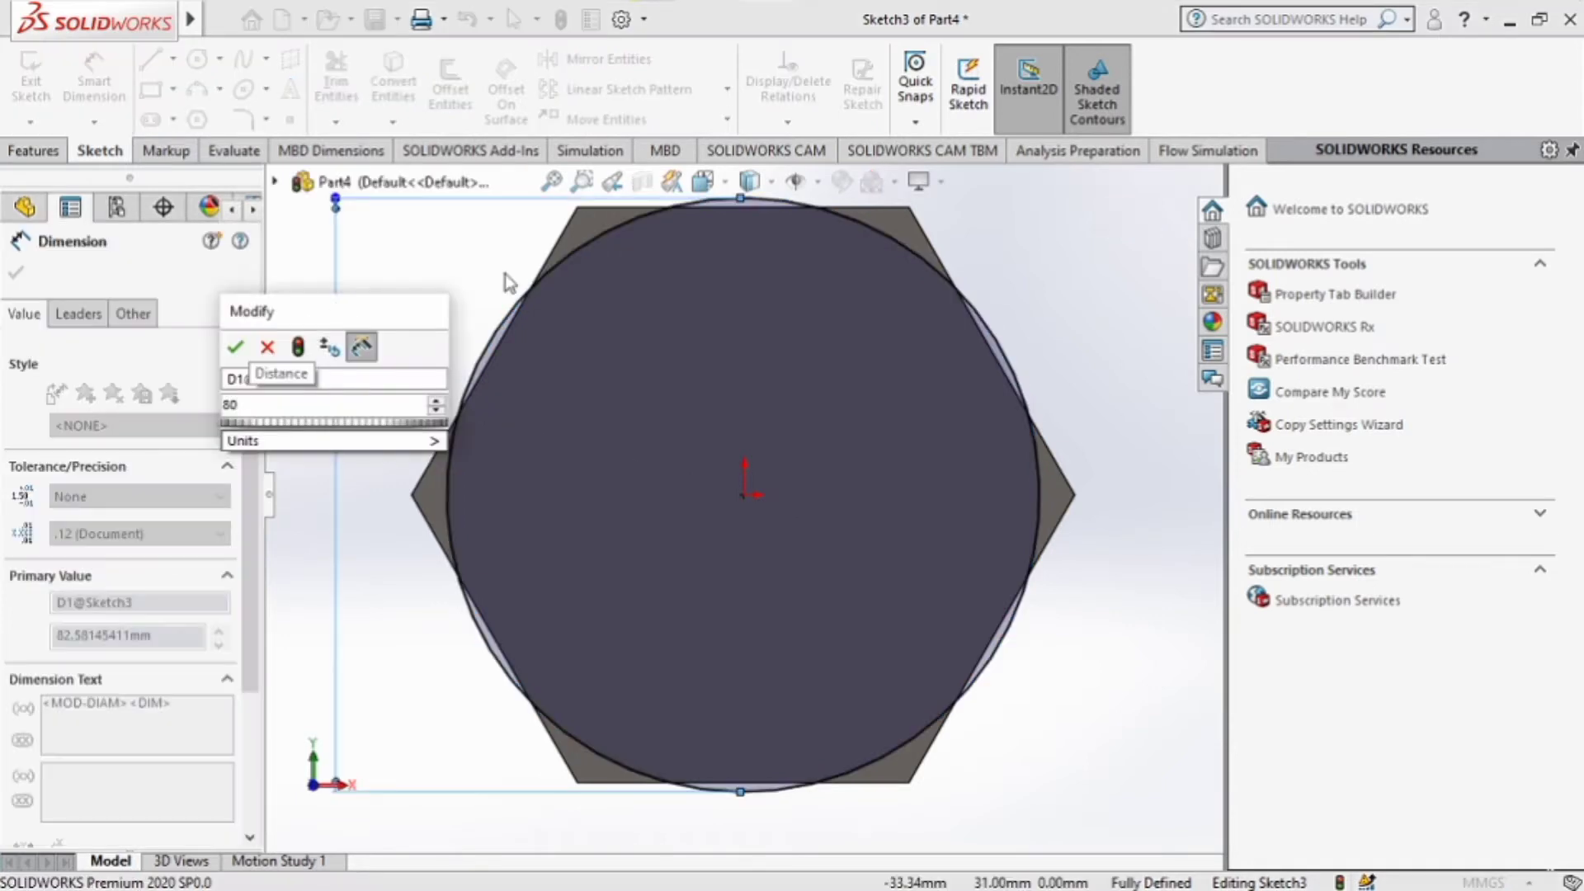
key("Escape")
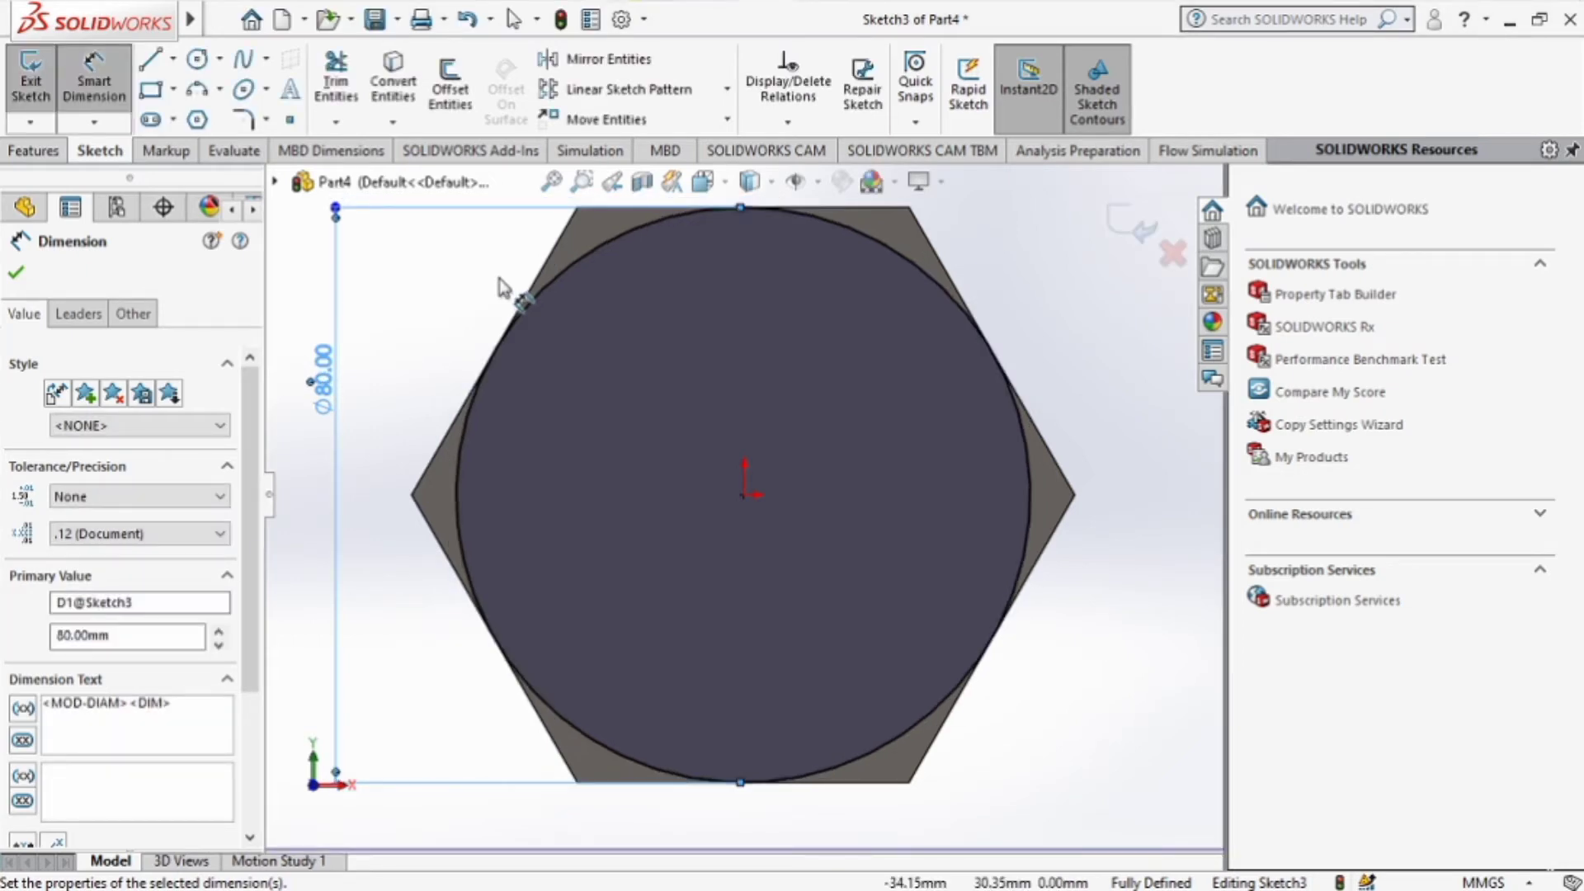
left_click(15, 272)
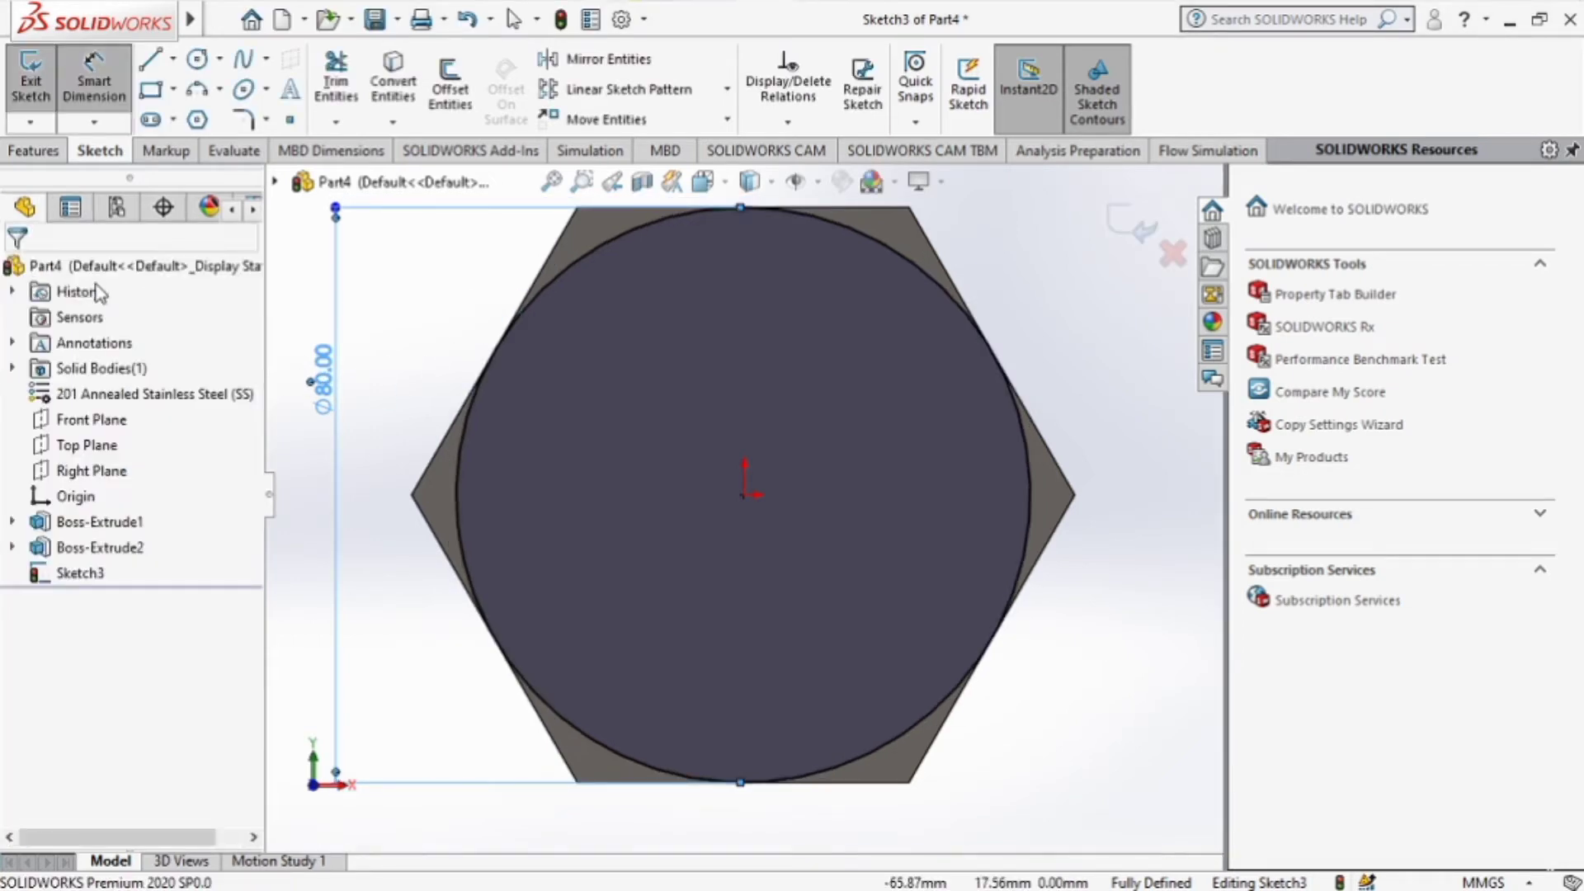
key("Escape")
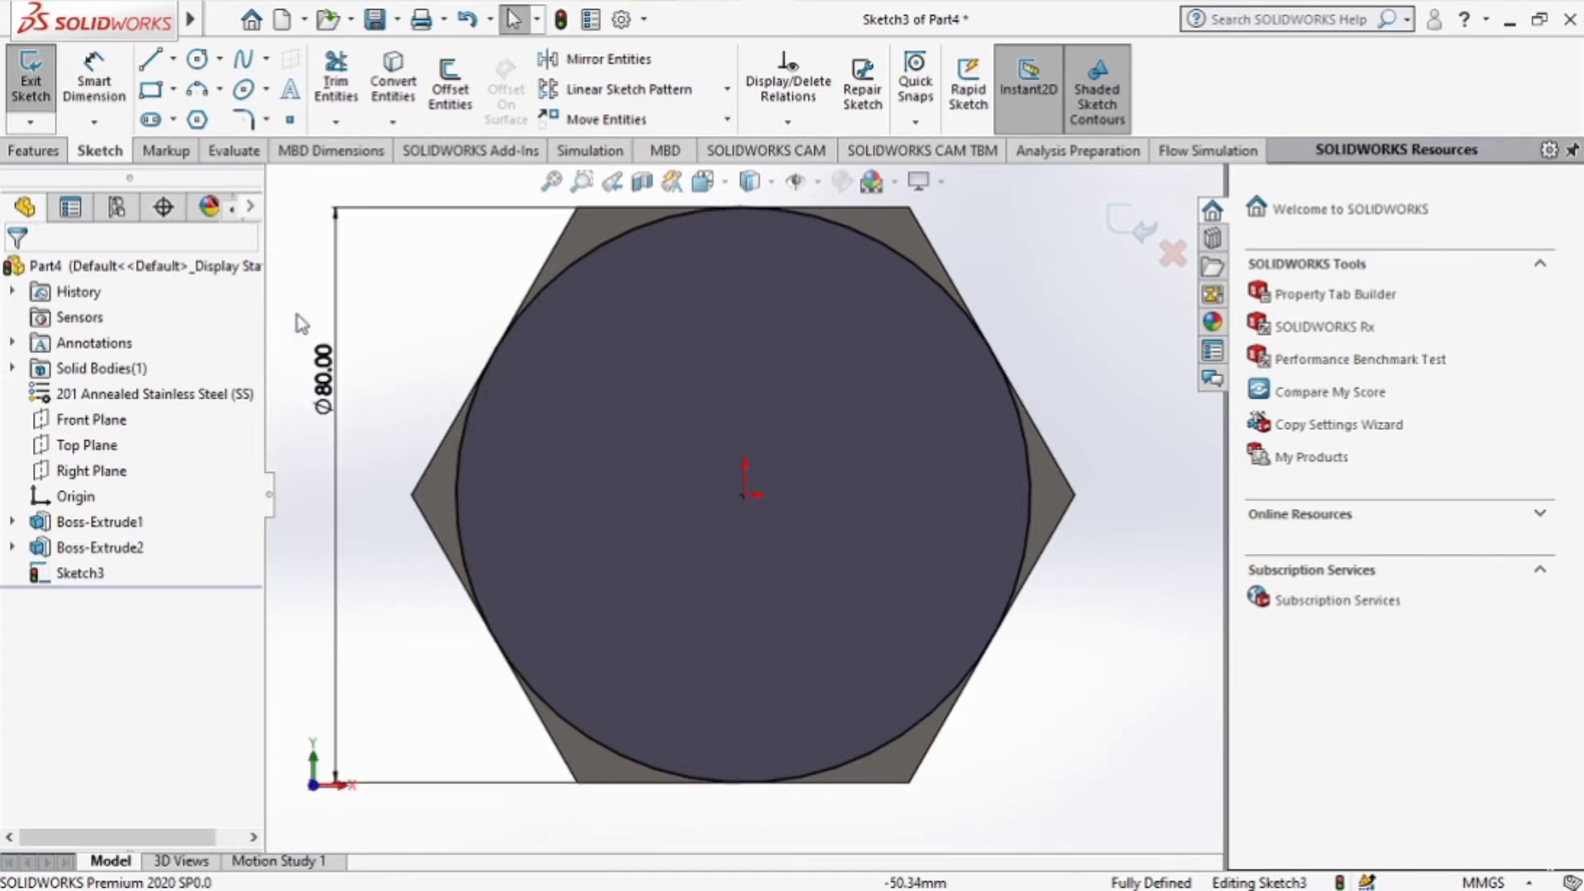
Step: Cut outside the 80 mm circle with a 140 mm Blind Extruded Cut, Flip side to cut enabled and 45° draft, bevelling the head's corners
left_click(22, 154)
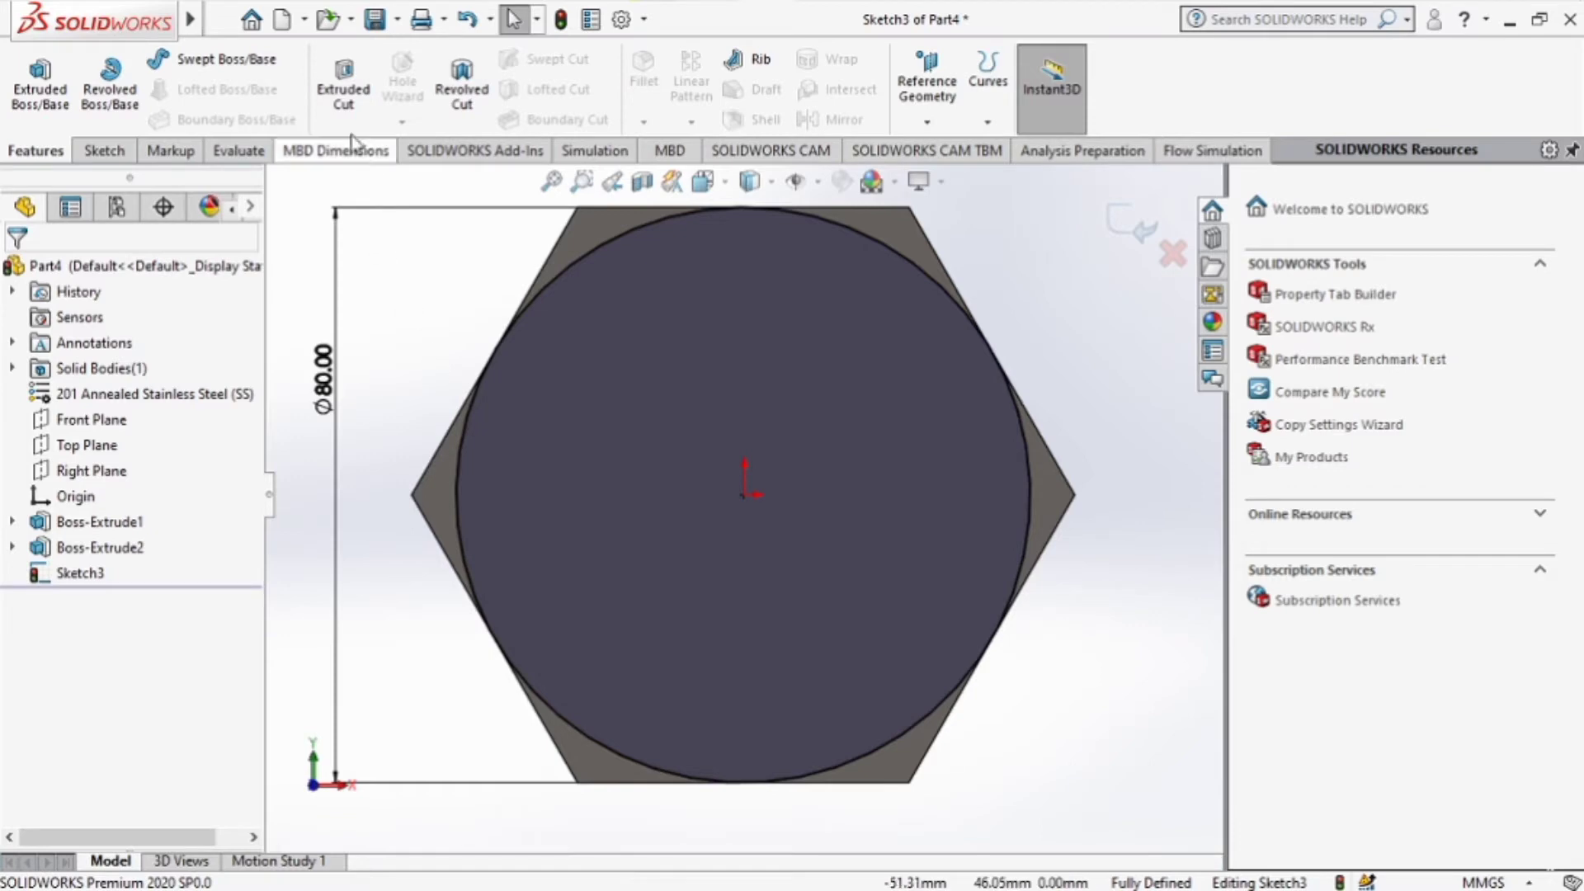
left_click(343, 89)
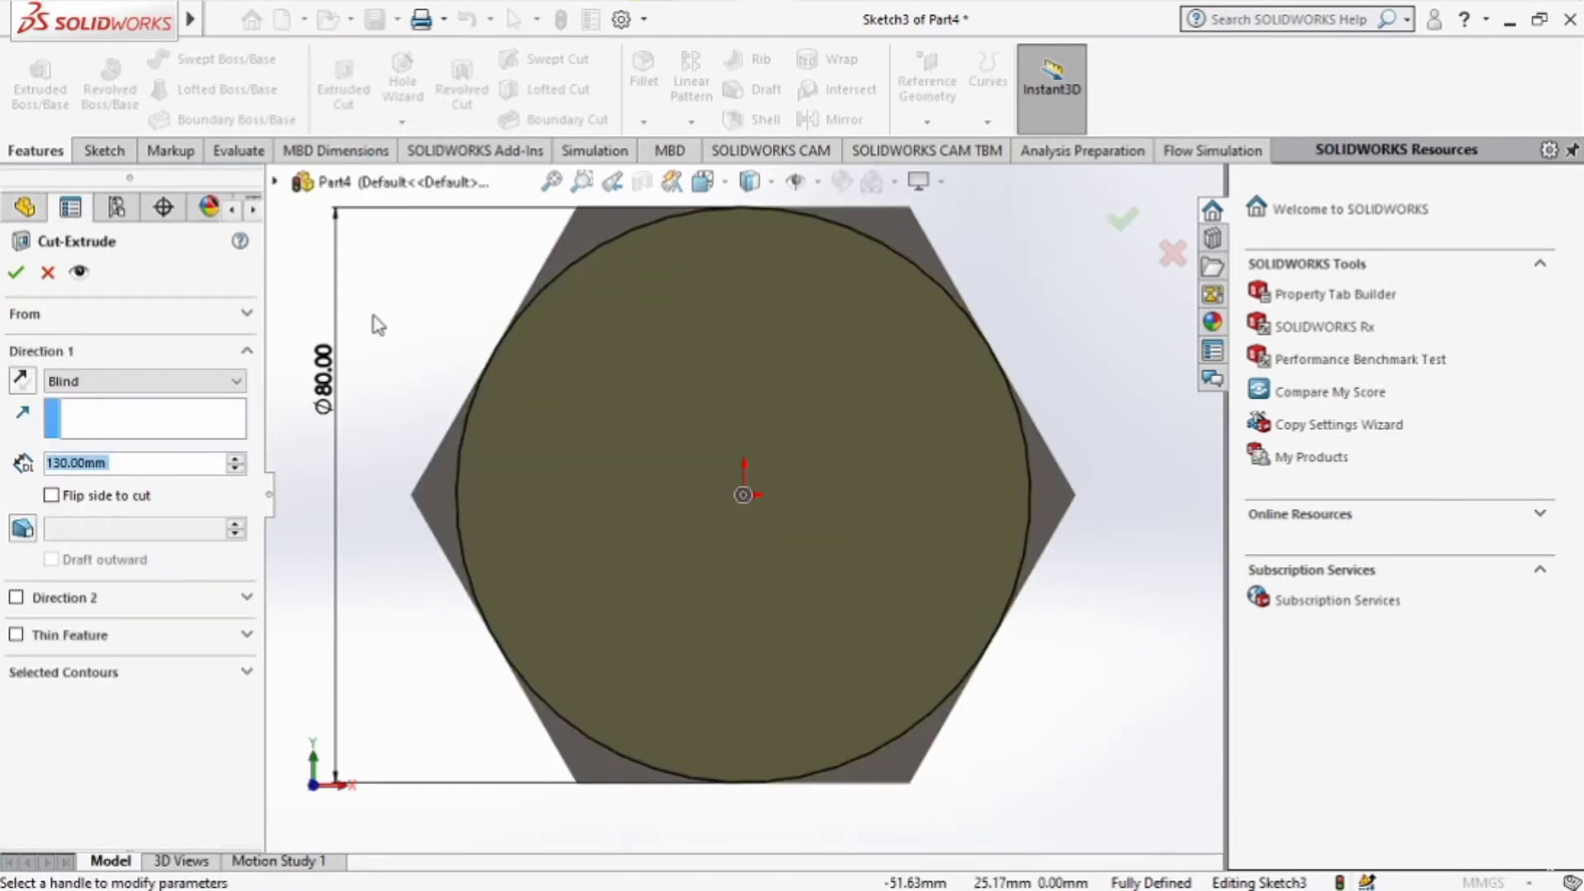
mouse_move(388, 311)
middle_mouse_down()
mouse_move(445, 365)
mouse_move(505, 311)
mouse_move(455, 364)
middle_mouse_up()
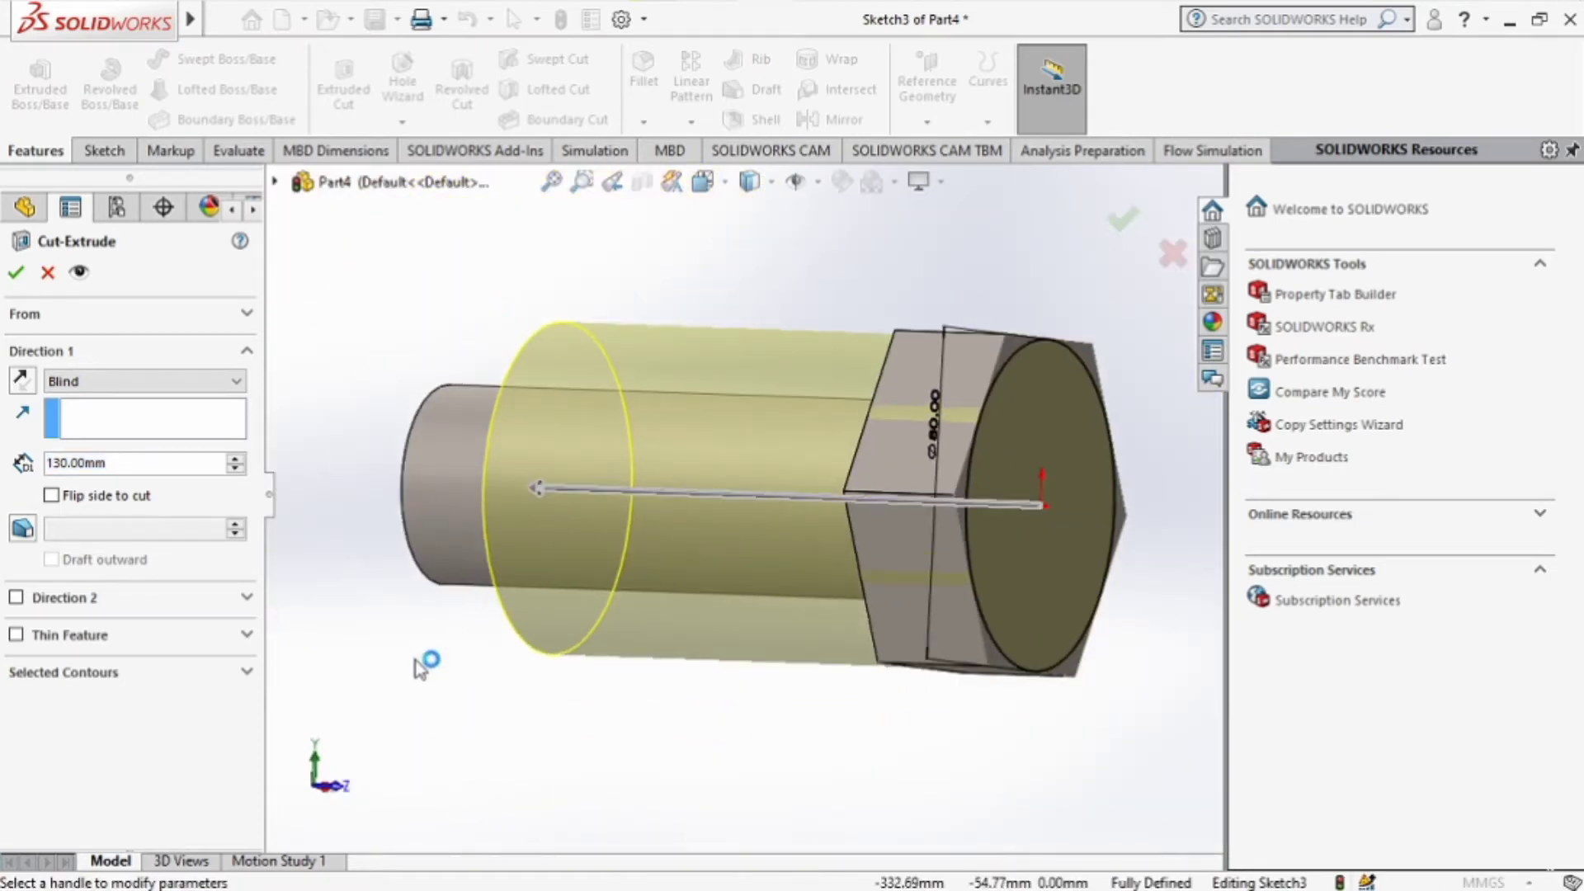
left_click(22, 380)
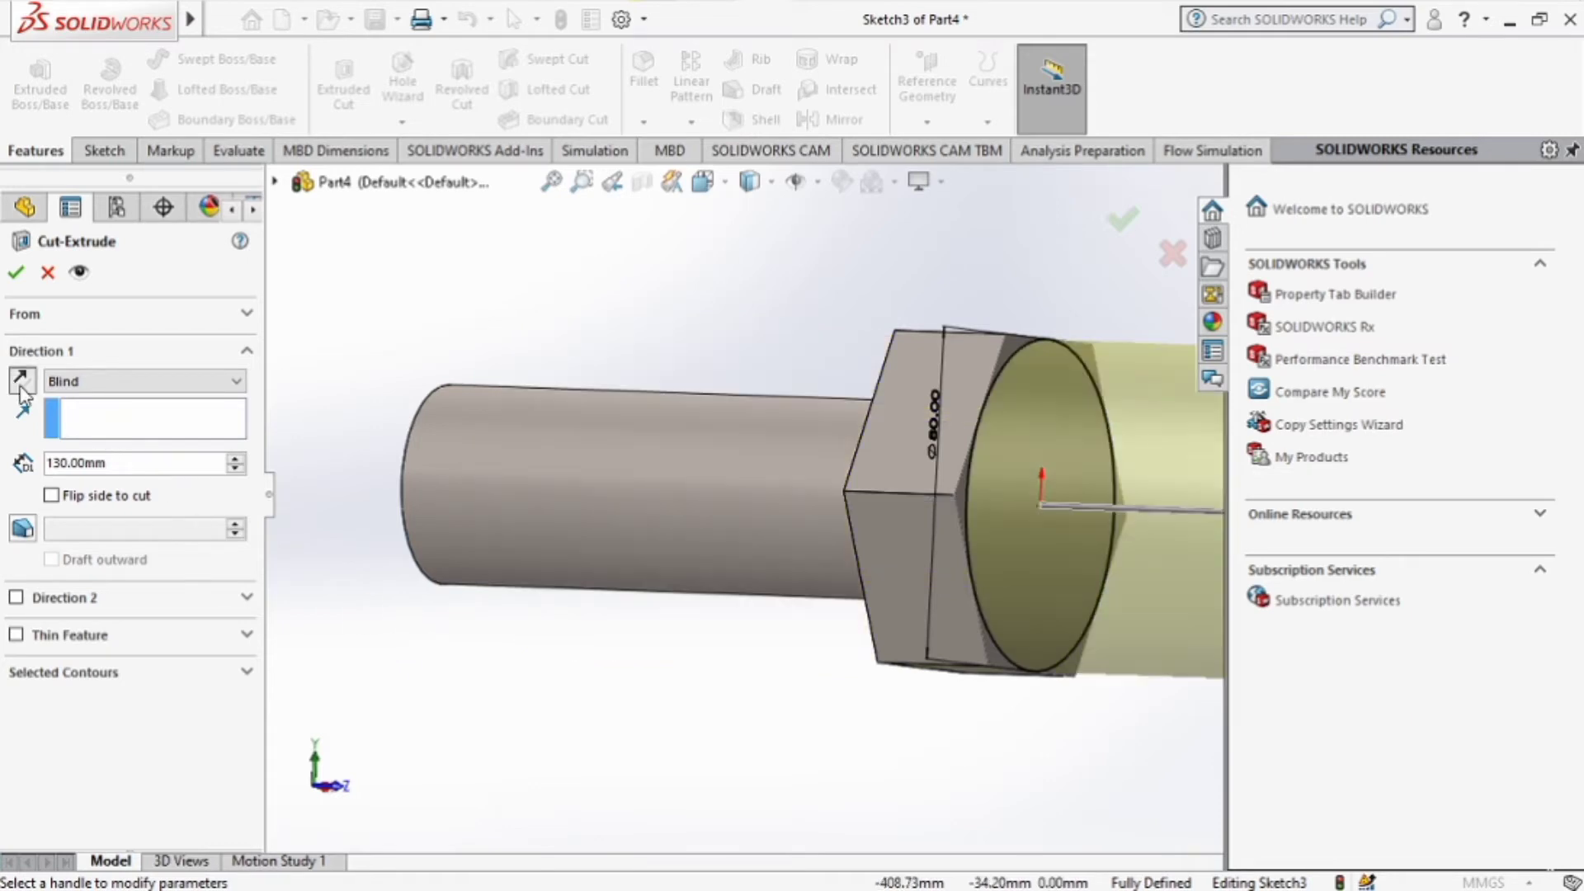
left_click(52, 496)
left_click(23, 380)
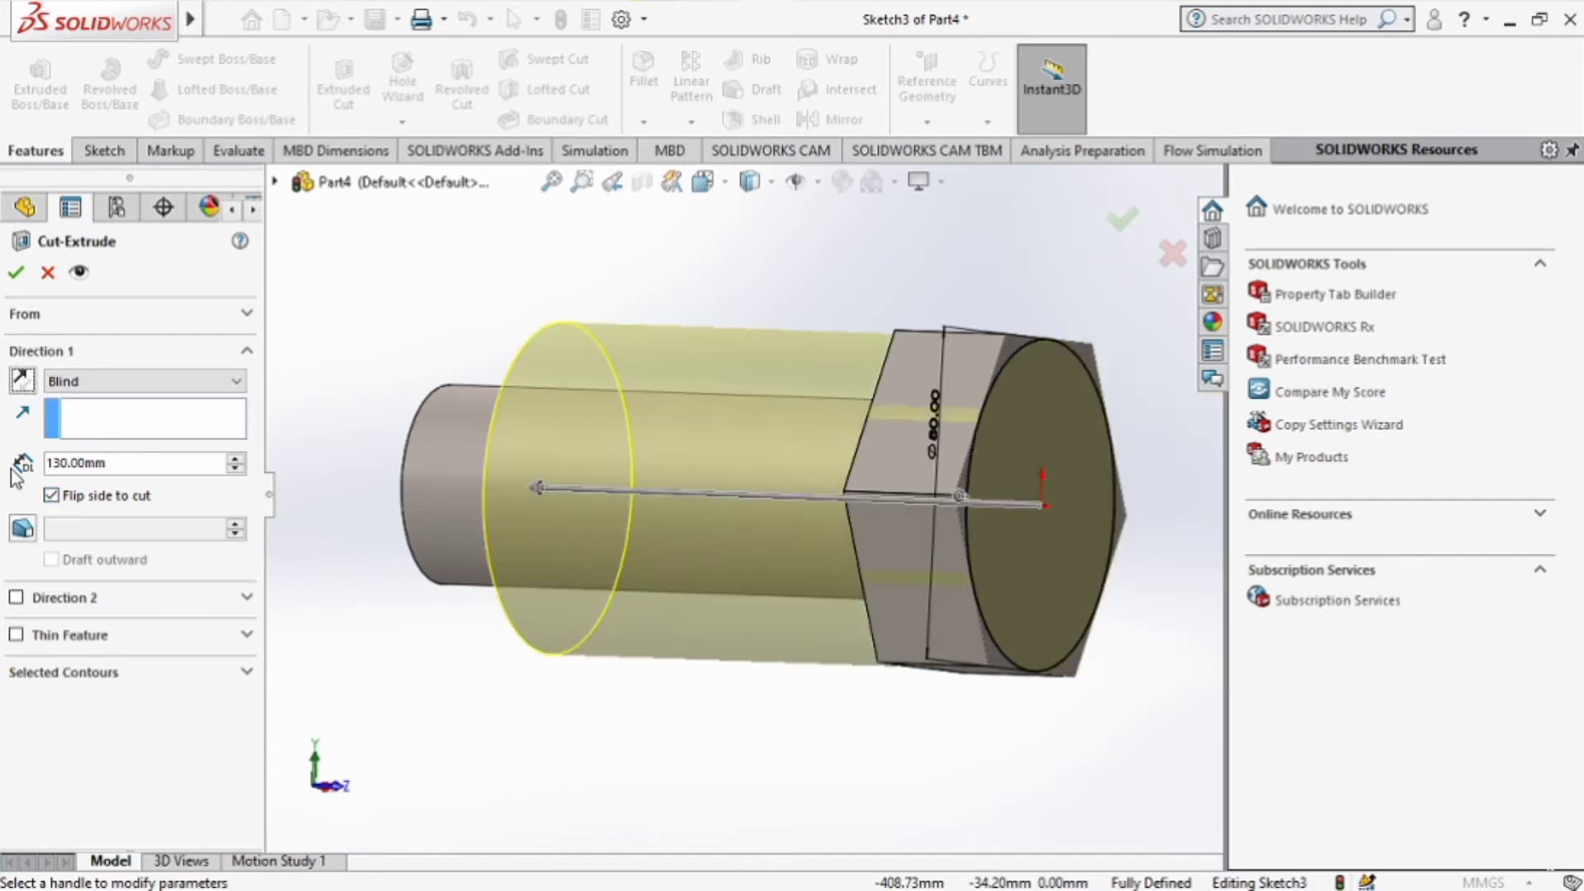
left_click(23, 528)
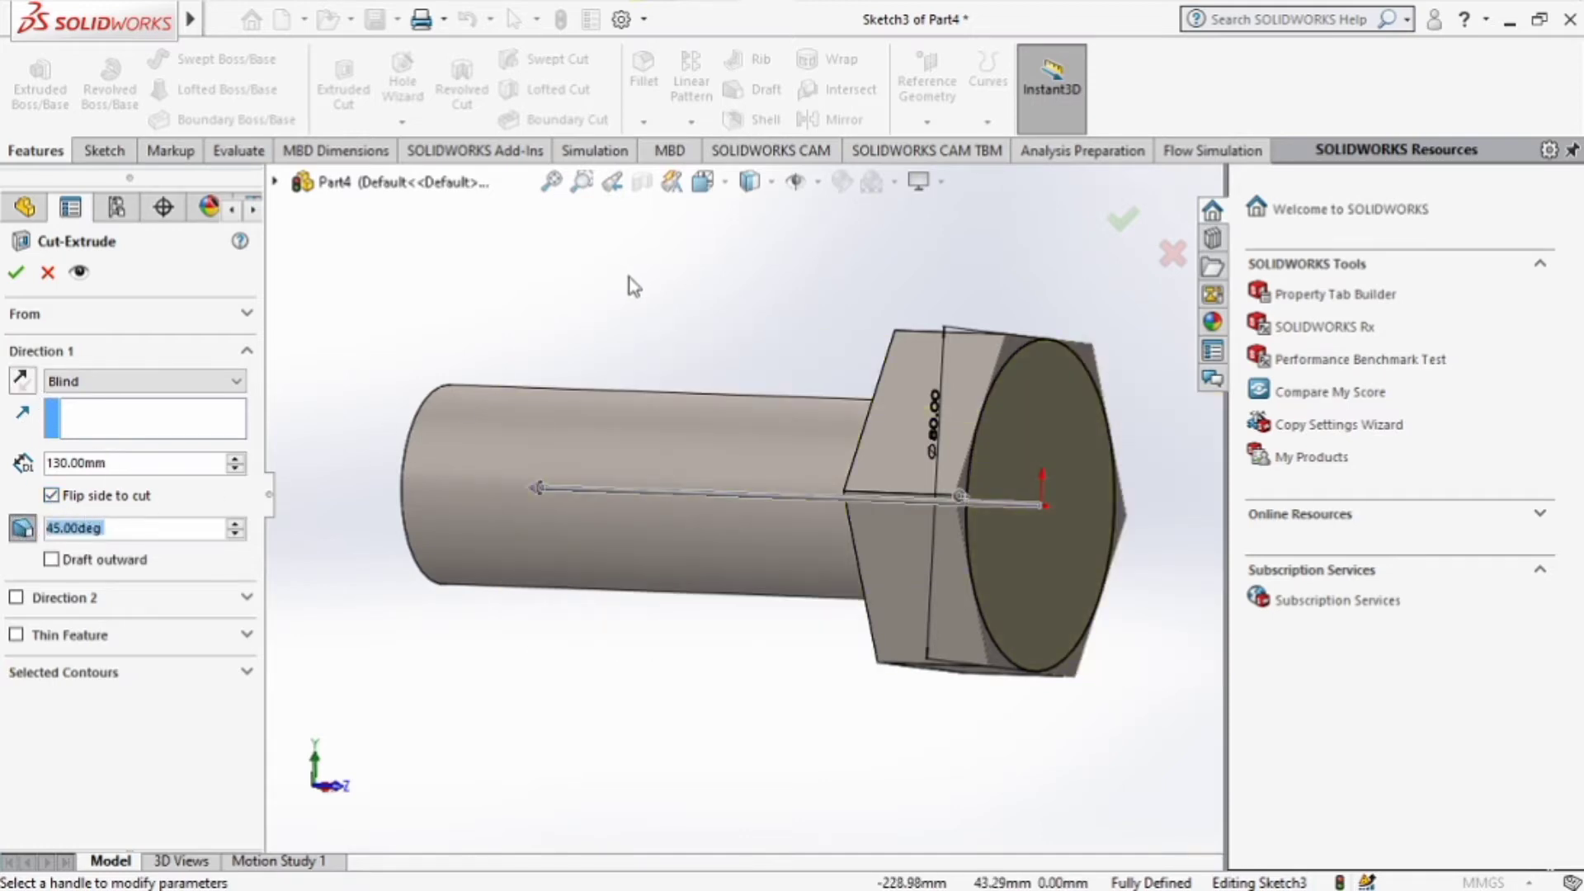
middle_click_drag(537, 282, 602, 408)
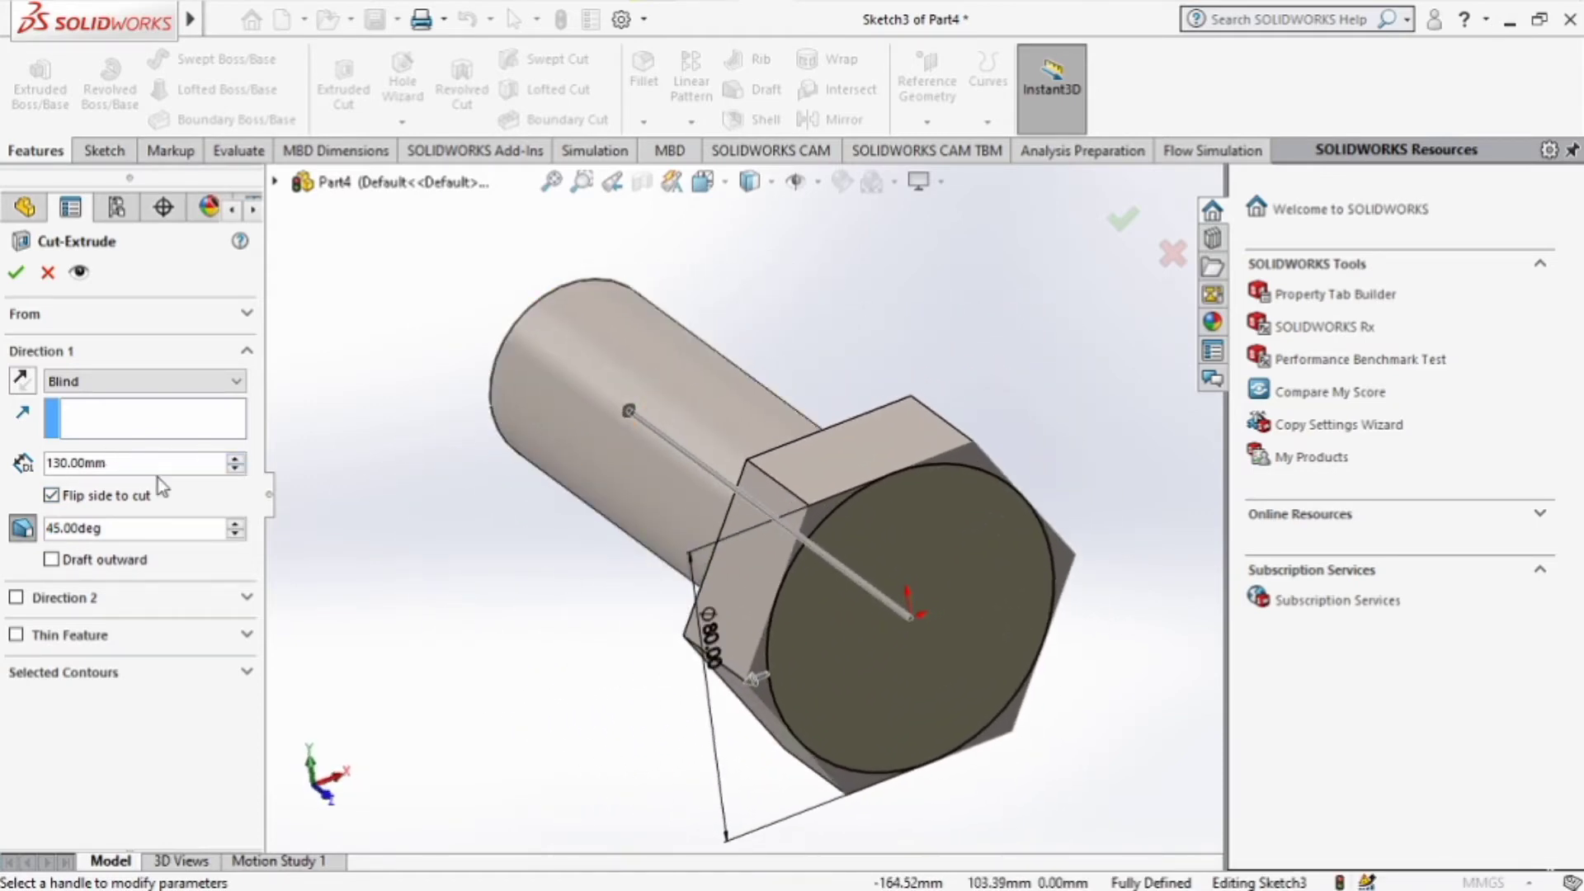
left_click(236, 463)
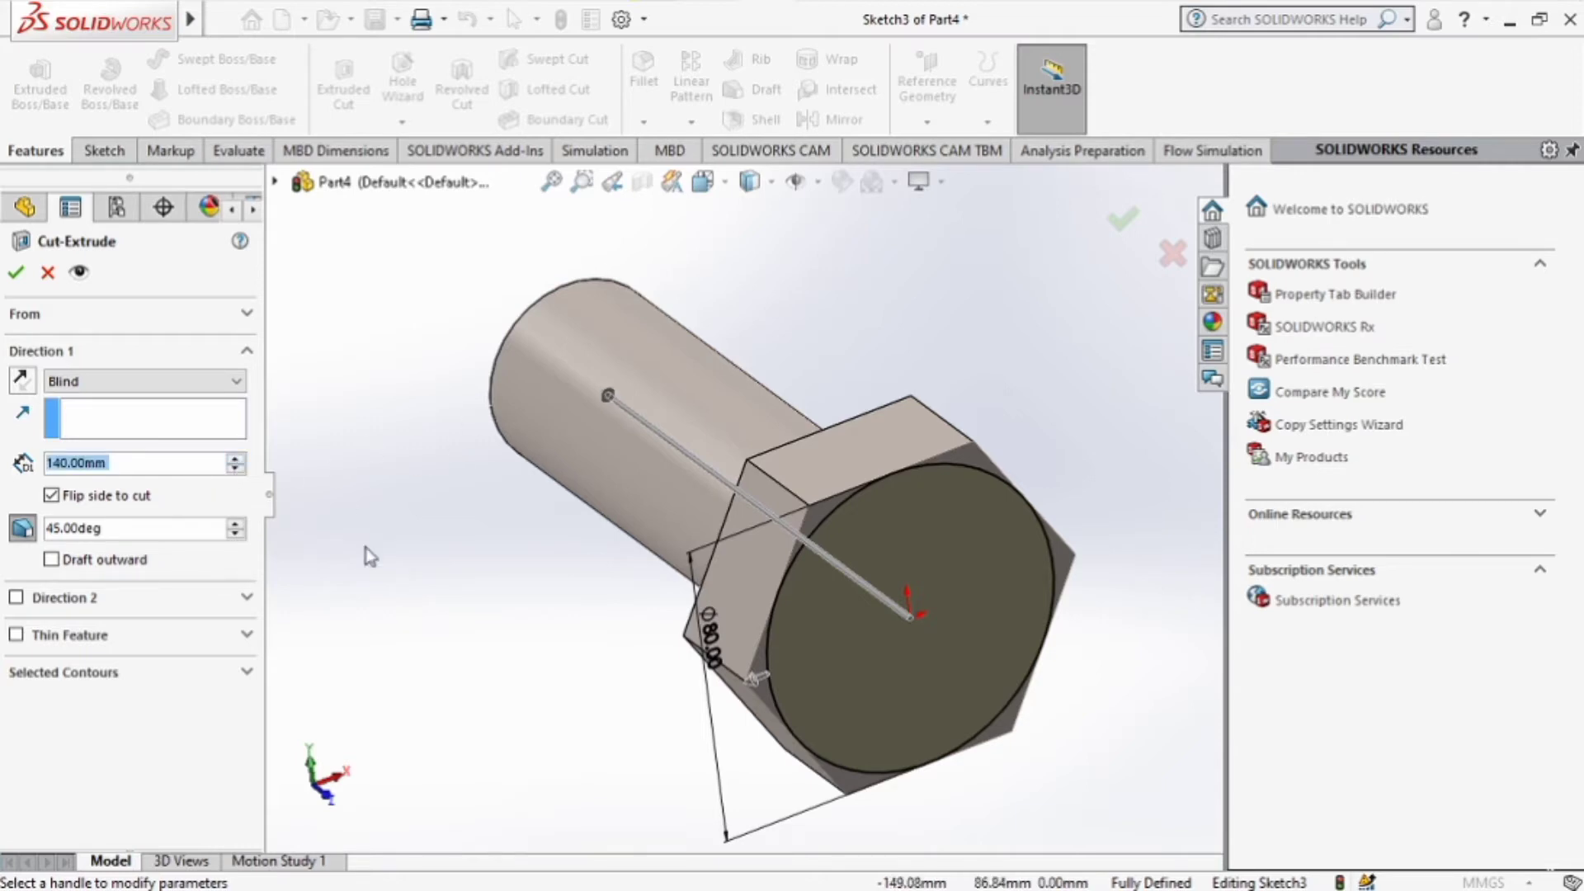
left_click(14, 272)
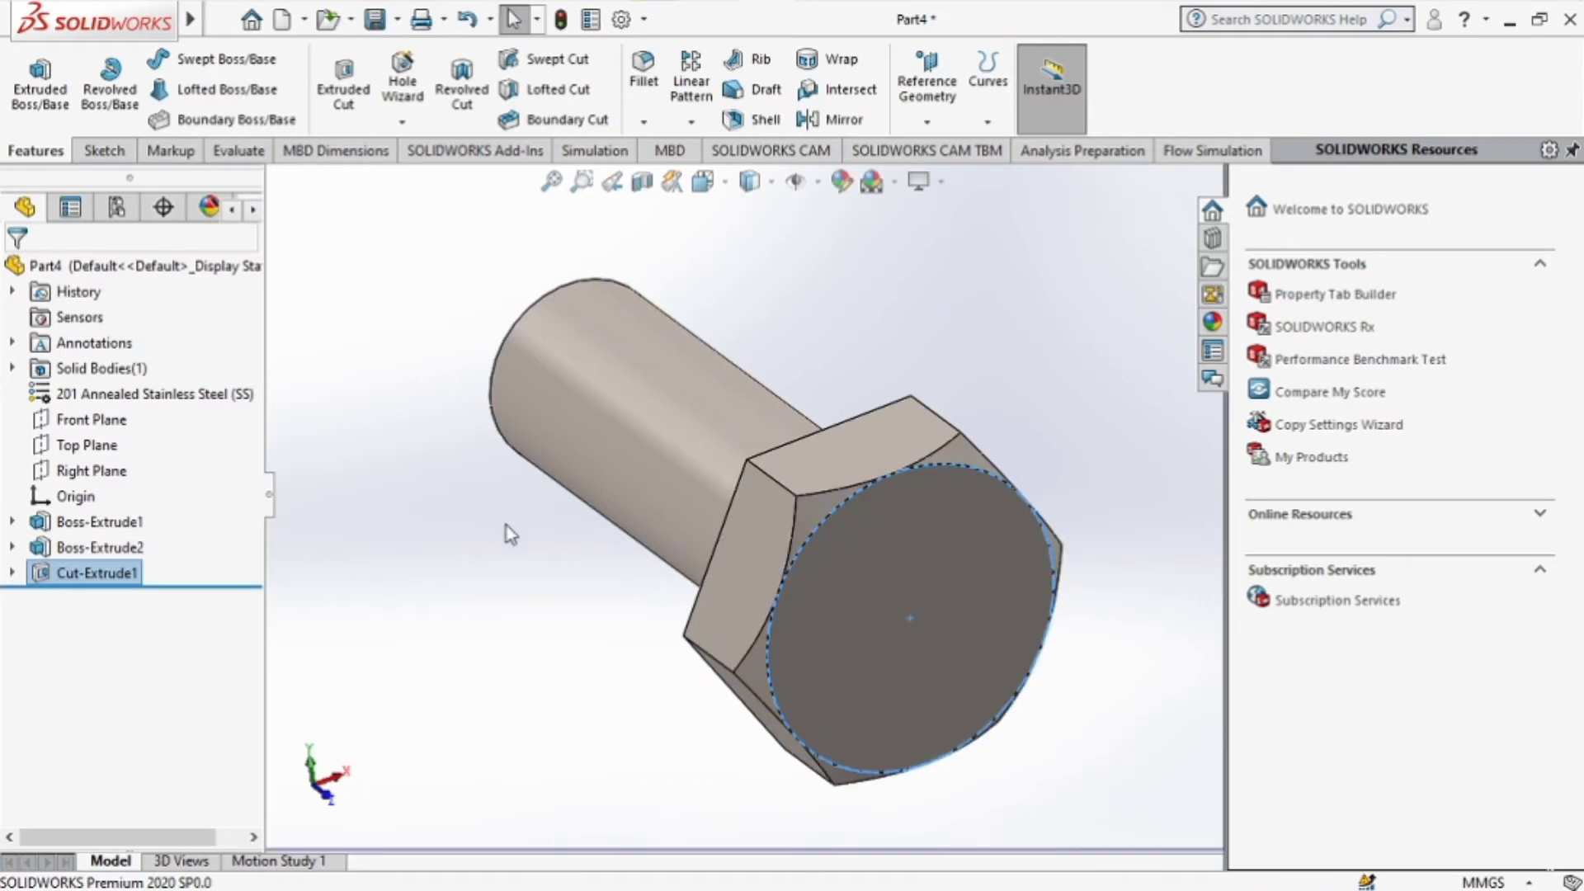
Step: Inspect the bolt's bevelled head and shank from several sides and compare them with the reference image in Photos
middle_click_drag(611, 665, 619, 602)
scroll(663, 536, "down", 3)
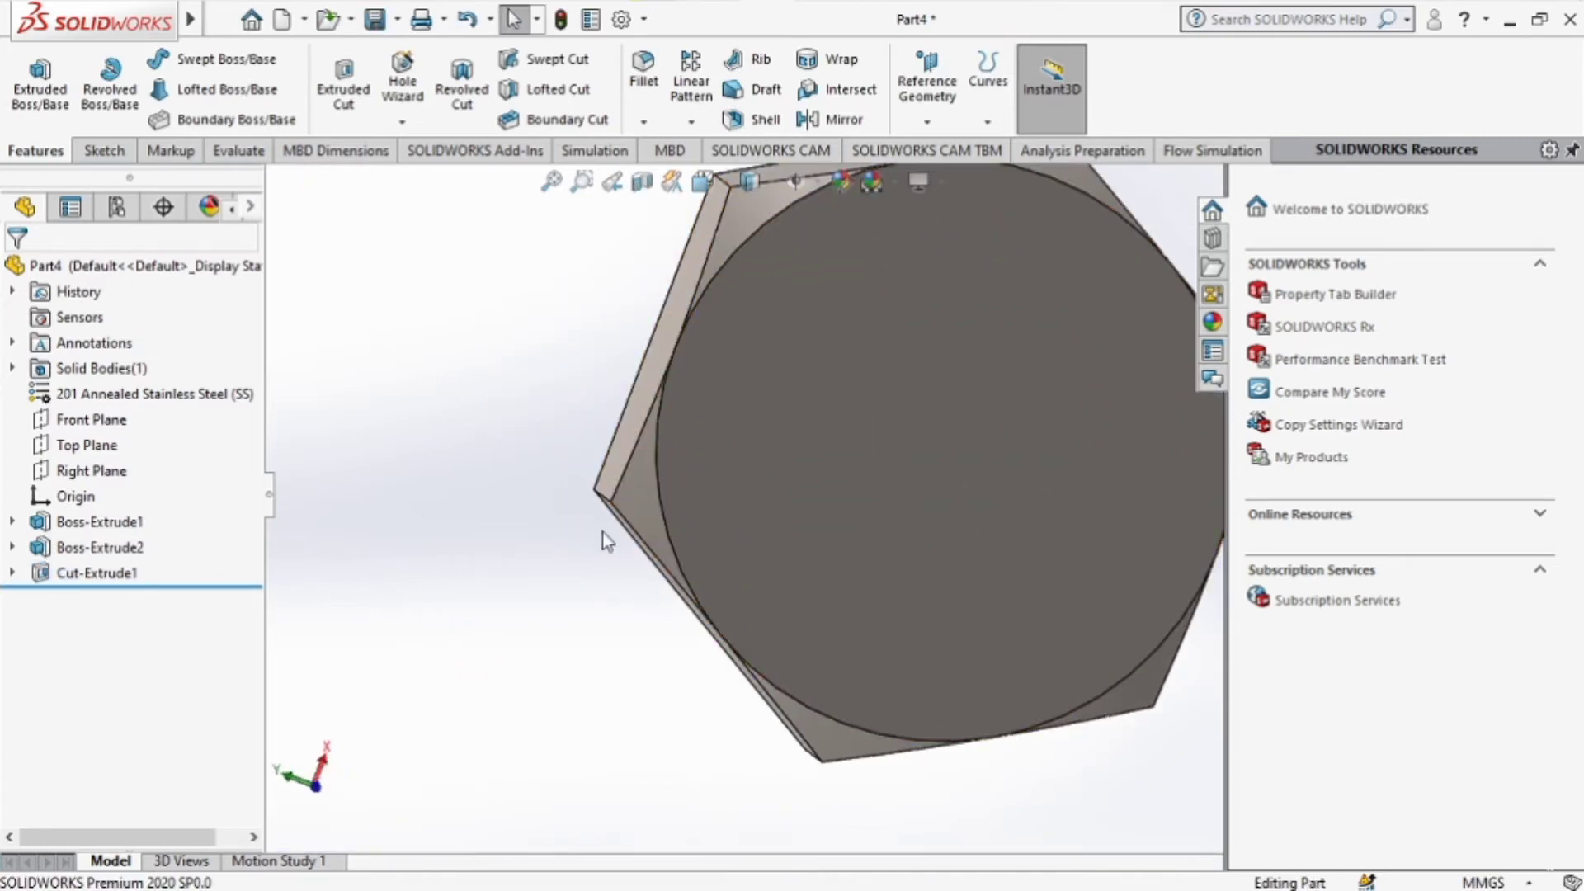
middle_click_drag(311, 388, 498, 442)
scroll(500, 446, "up", 3)
scroll(683, 541, "up", 2)
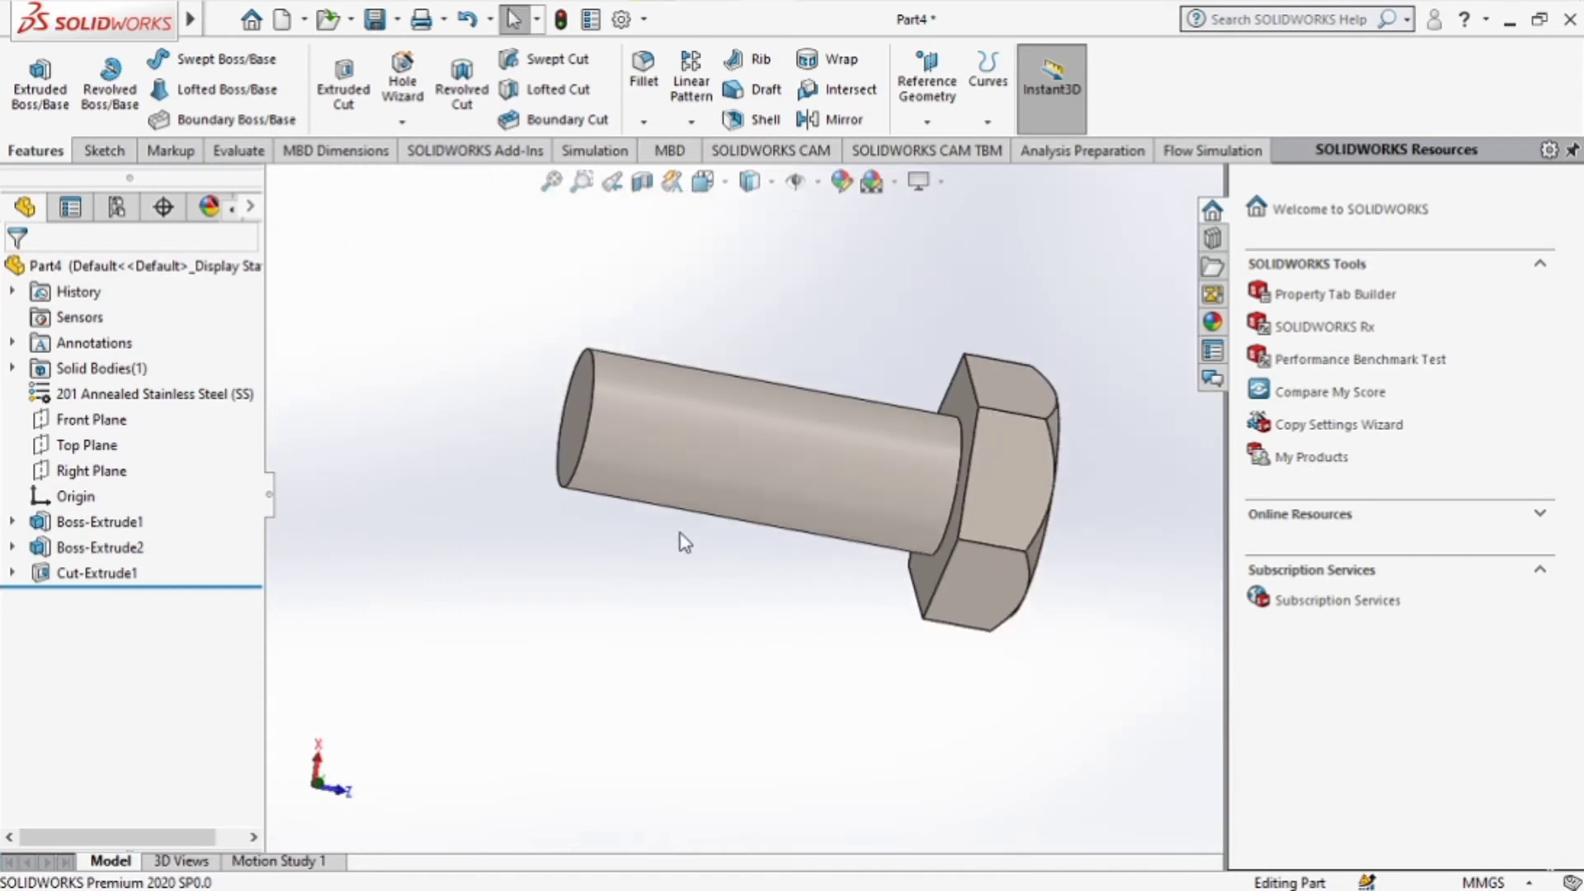
middle_click_drag(682, 541, 852, 622)
middle_click_drag(639, 726, 684, 709)
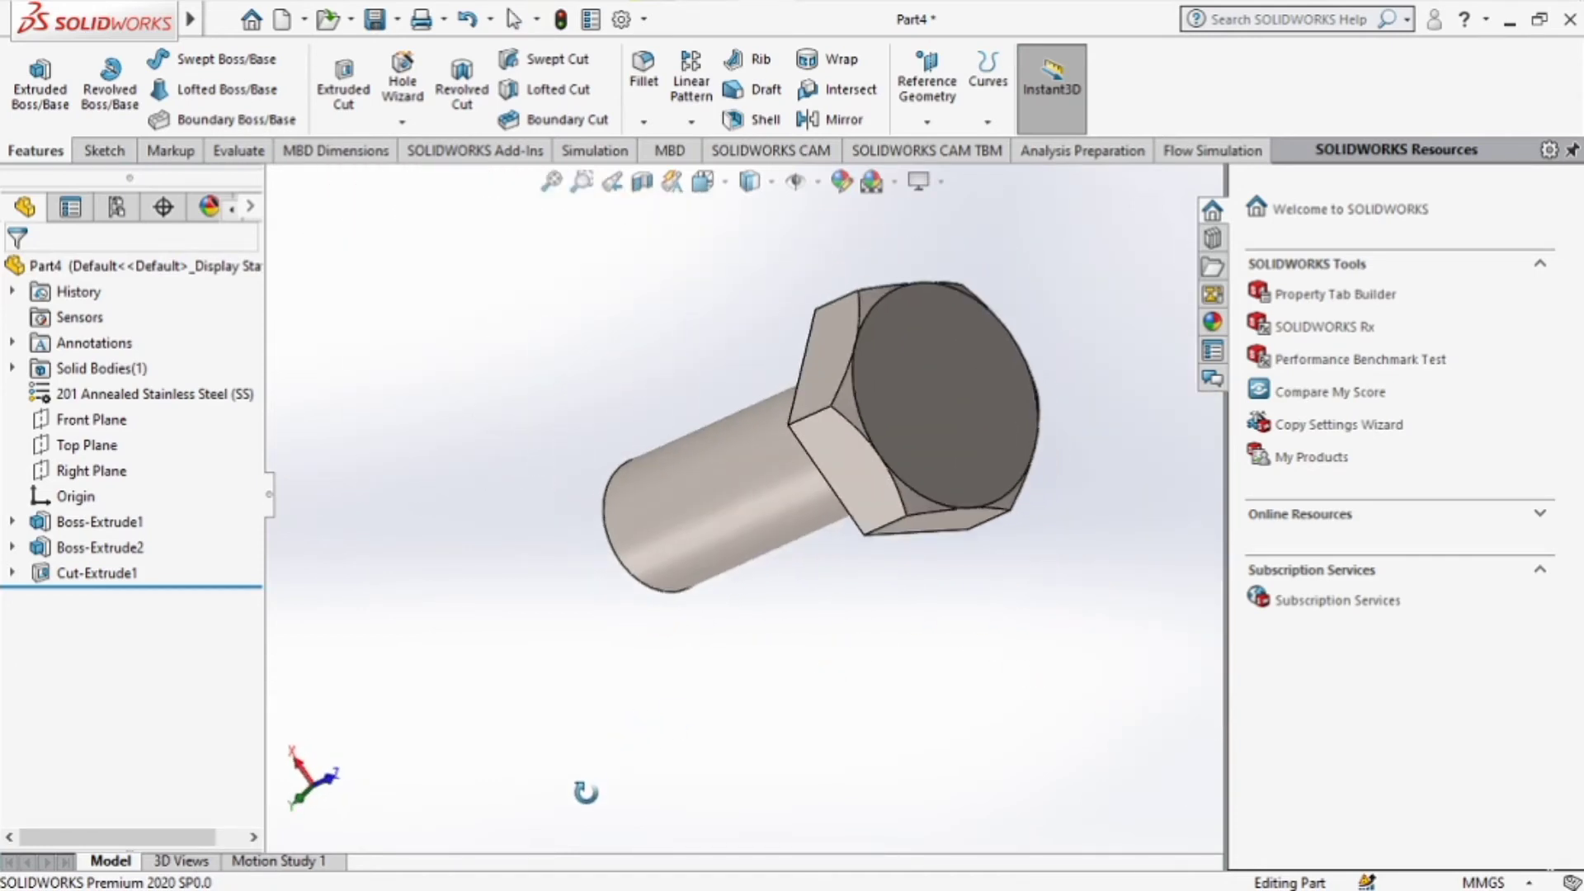
left_click(709, 22)
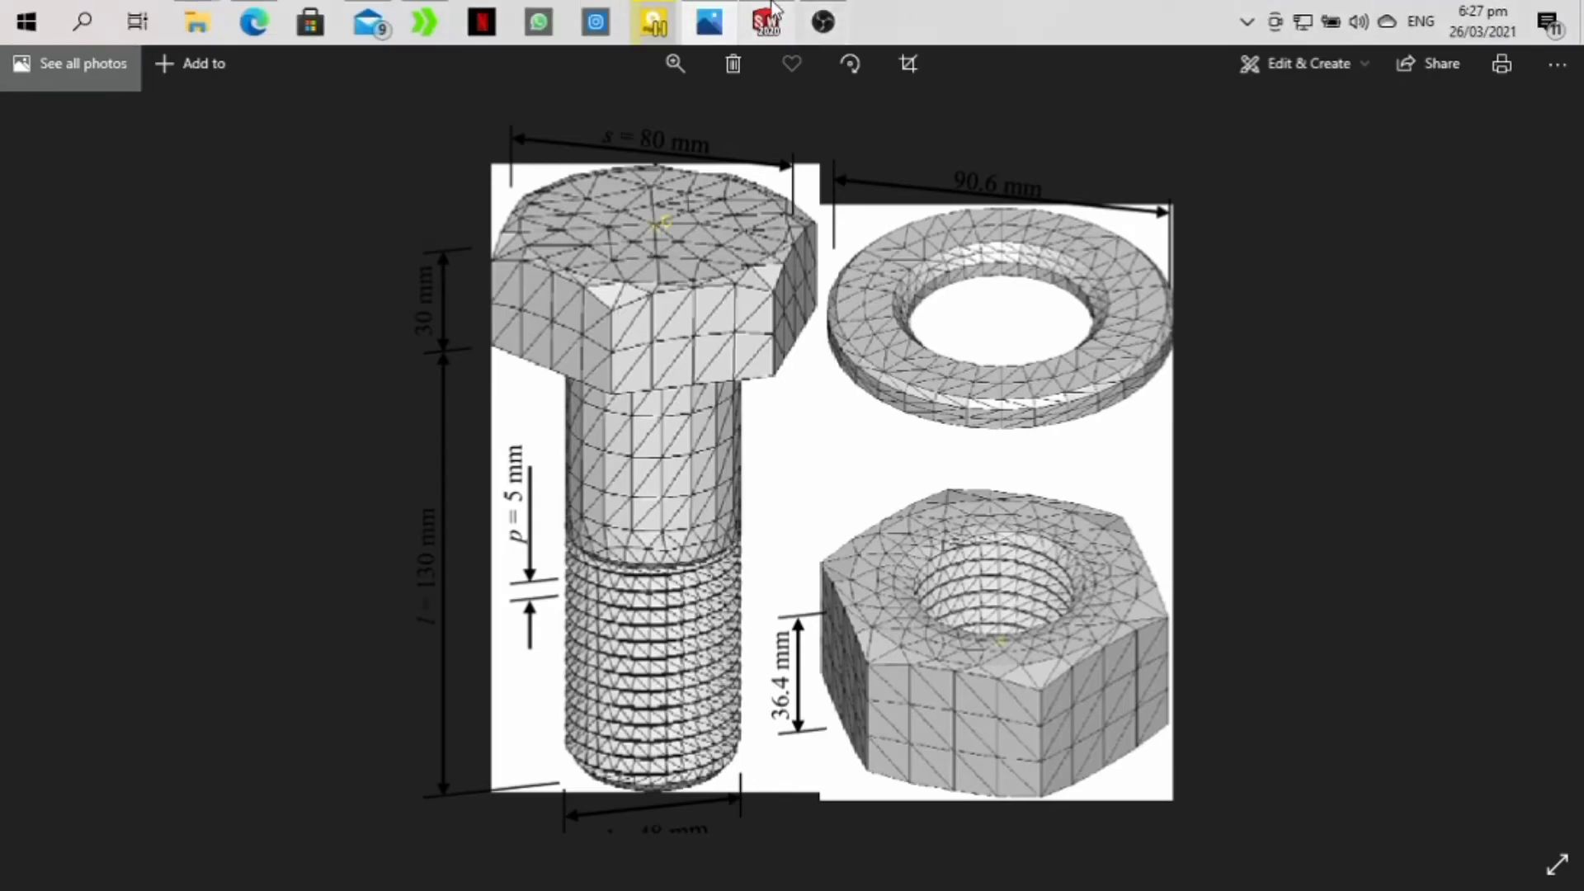
left_click(765, 21)
middle_click_drag(595, 348, 636, 334)
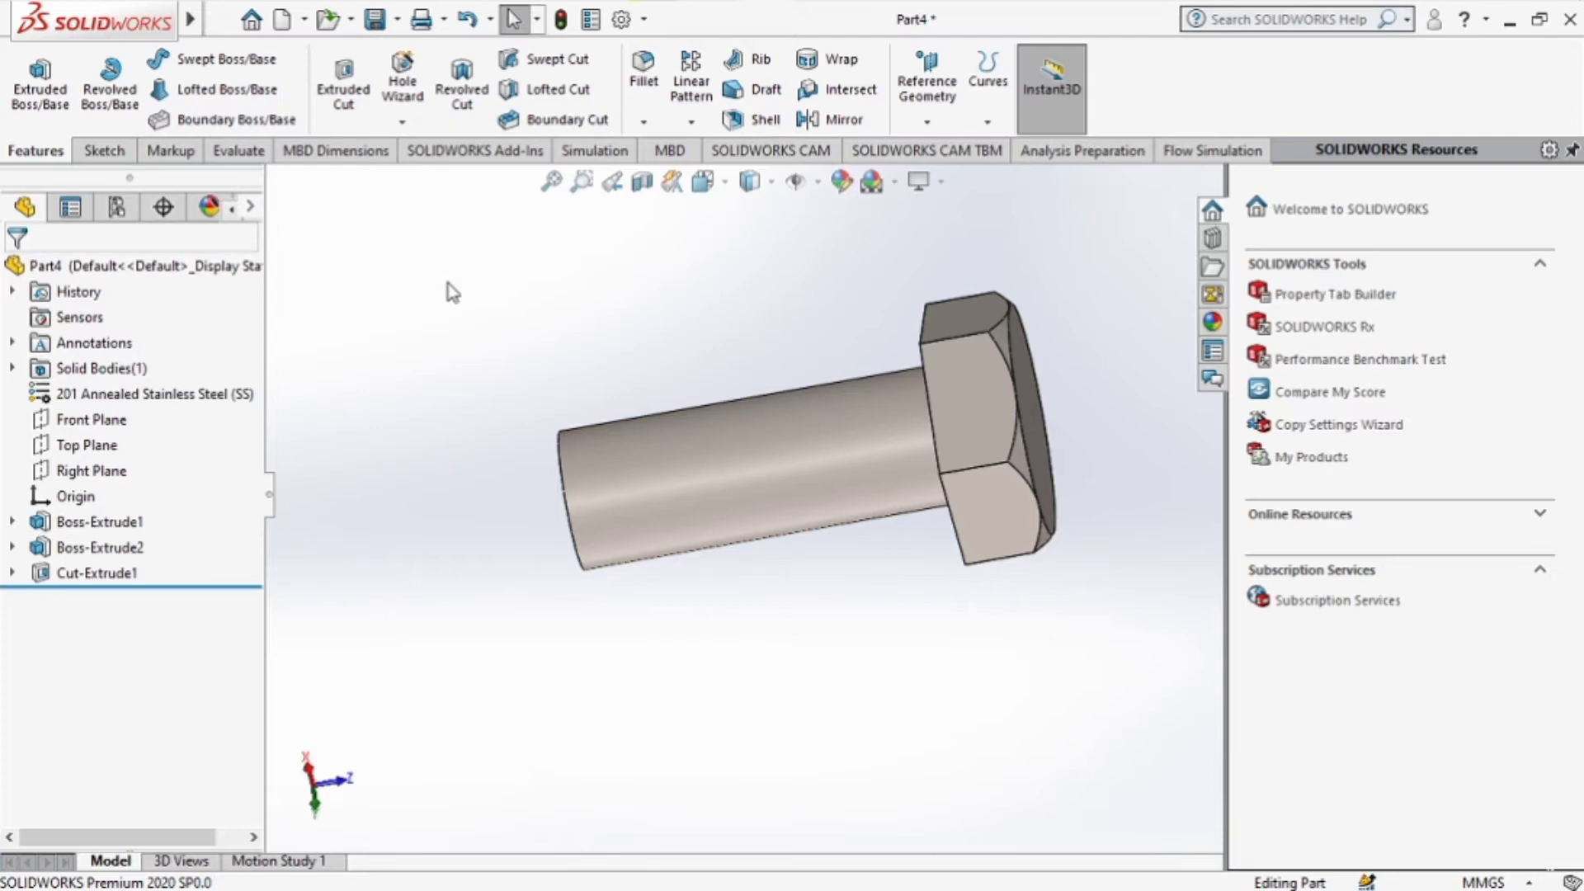
Step: Start a Thread feature located on the circular edge at the free end of the shank
left_click(988, 122)
left_click(399, 124)
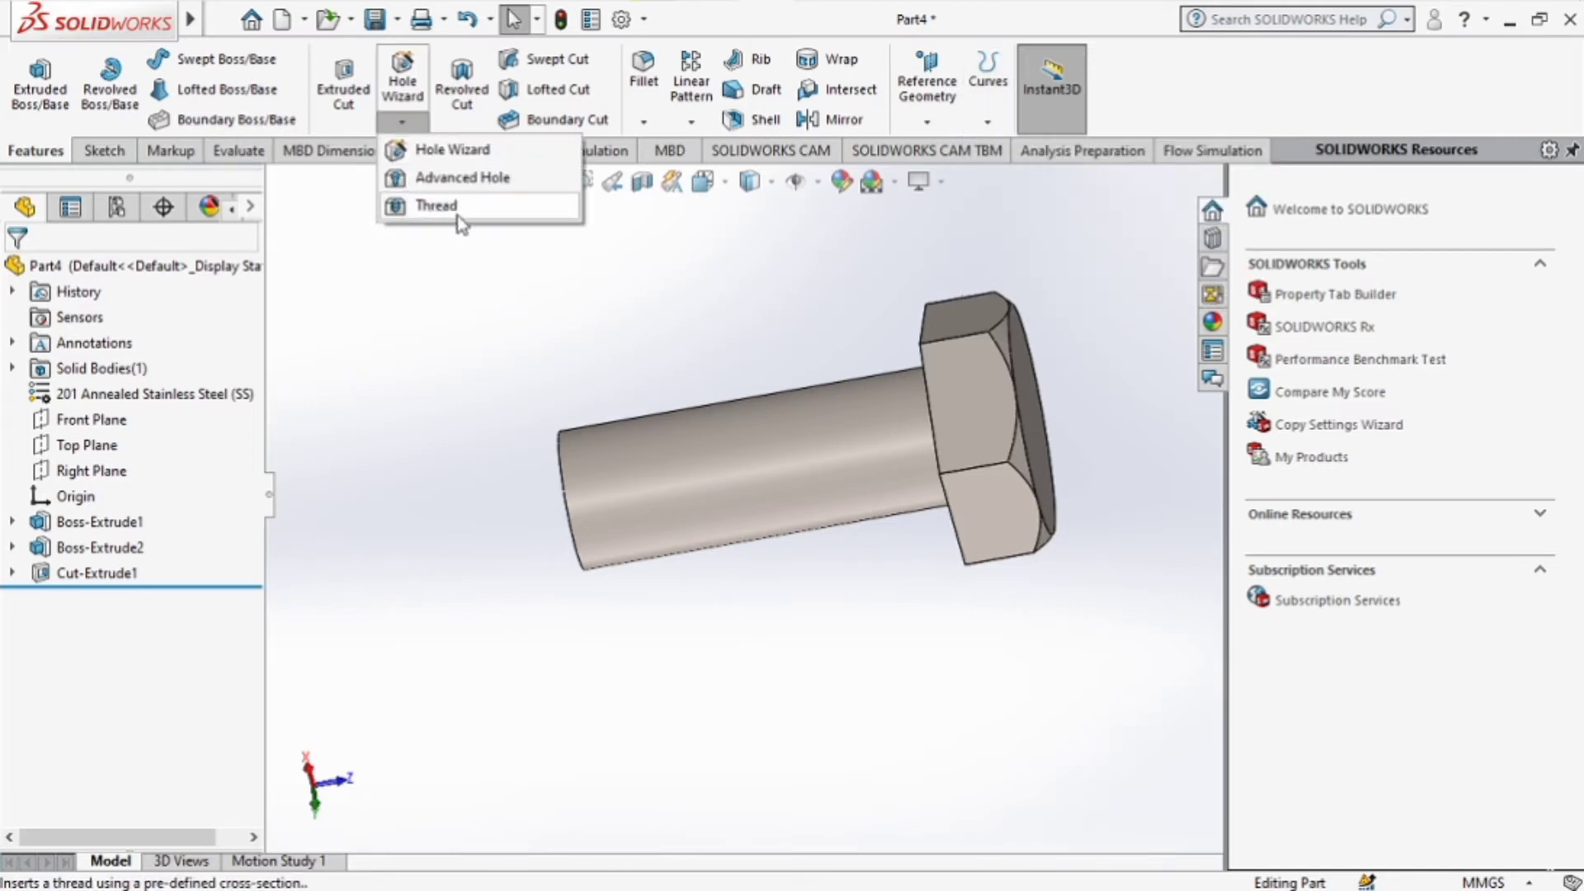
left_click(482, 215)
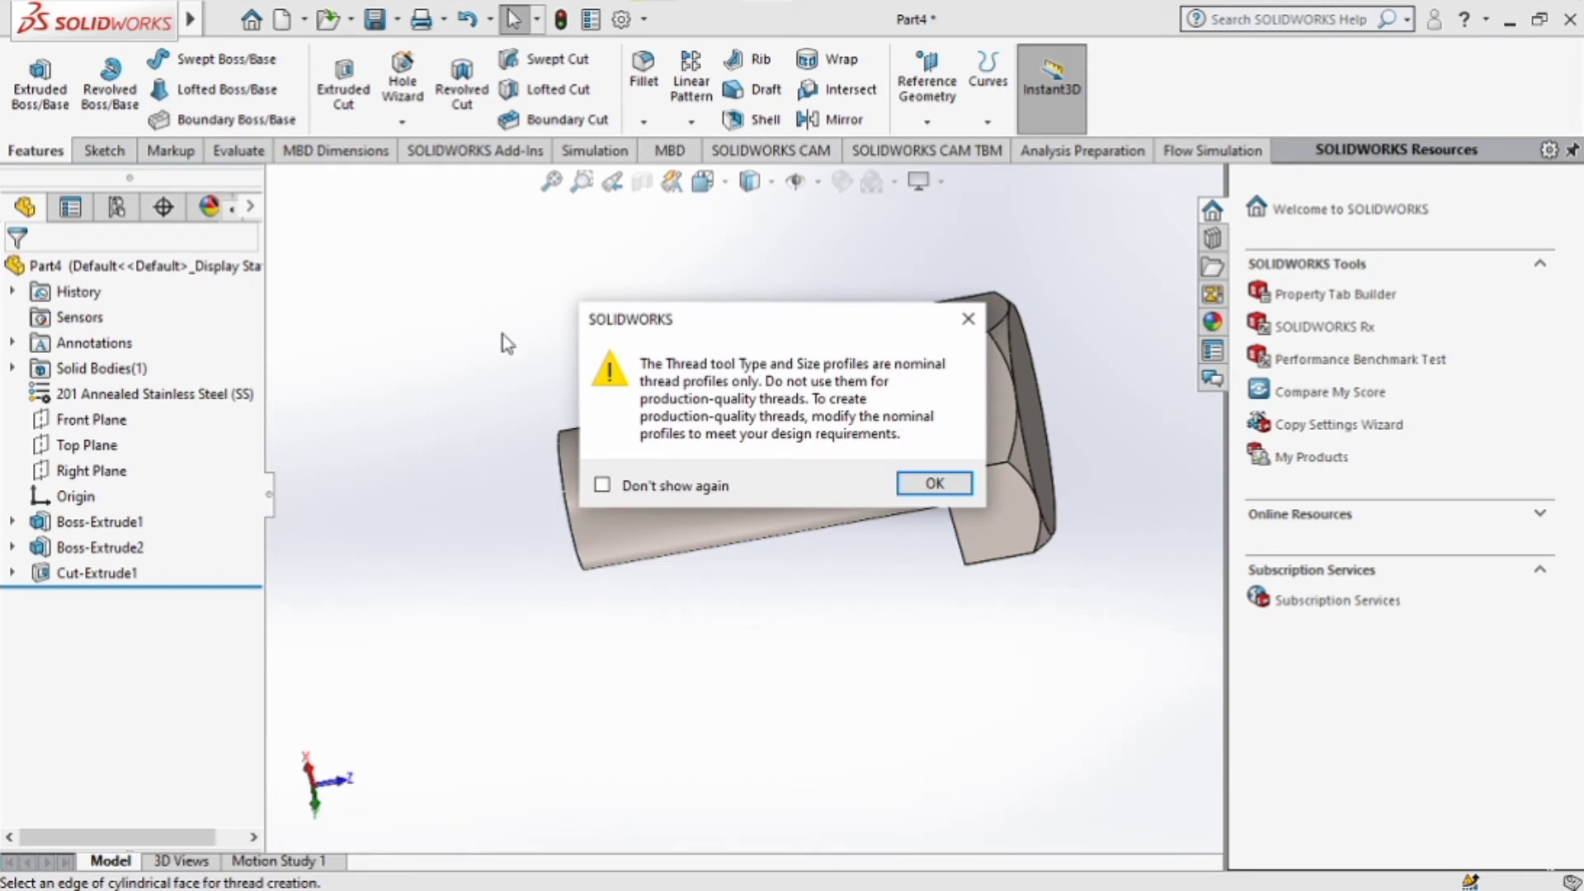
left_click(932, 485)
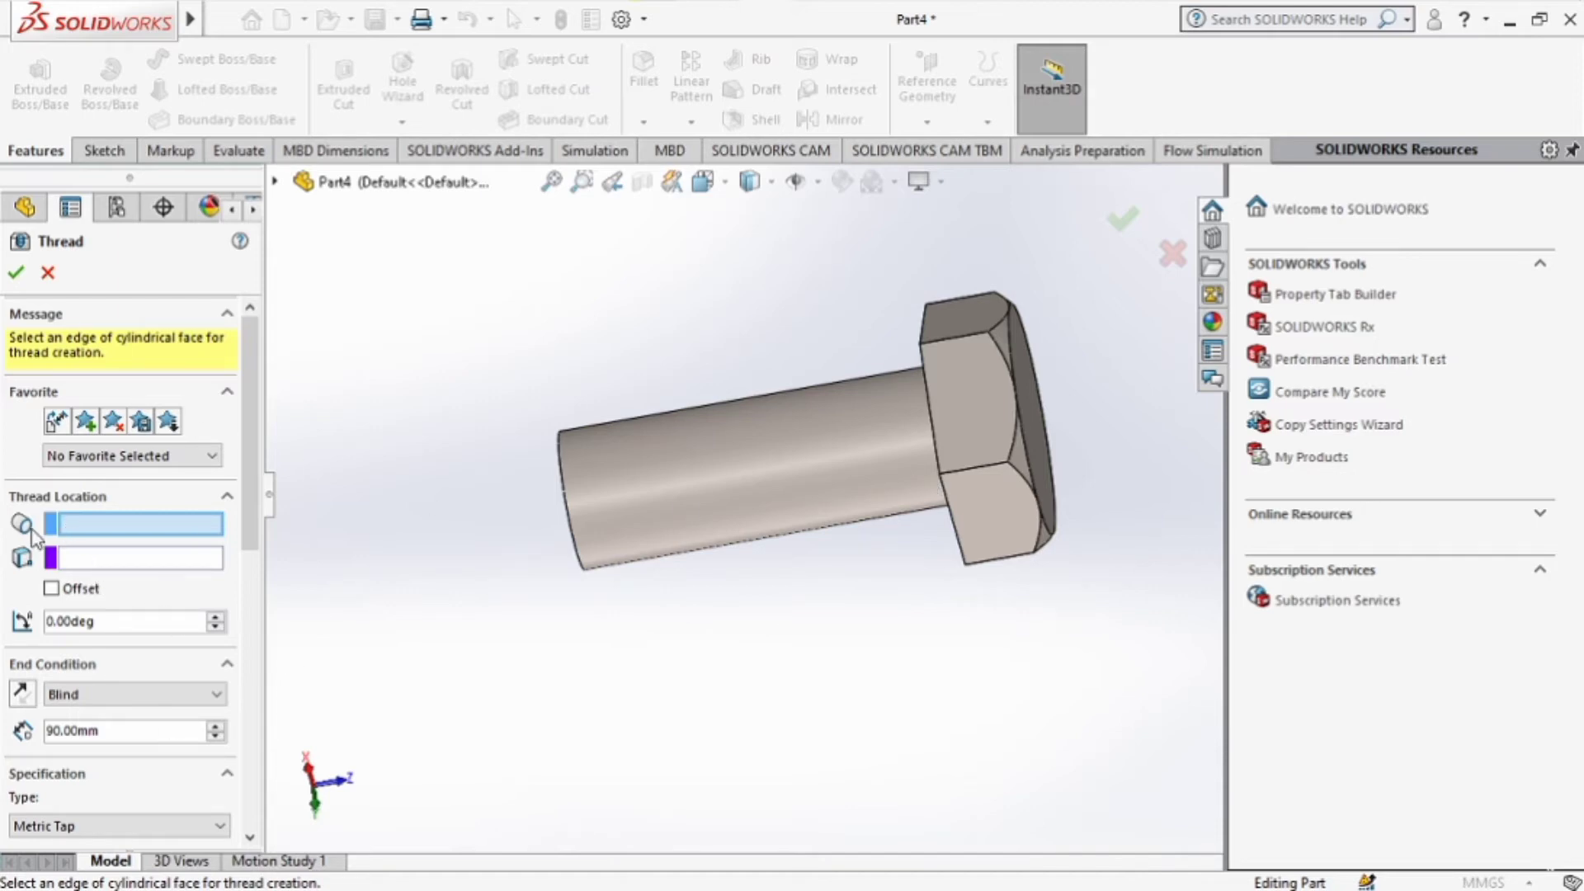
middle_click_drag(476, 468, 555, 522)
left_click(632, 518)
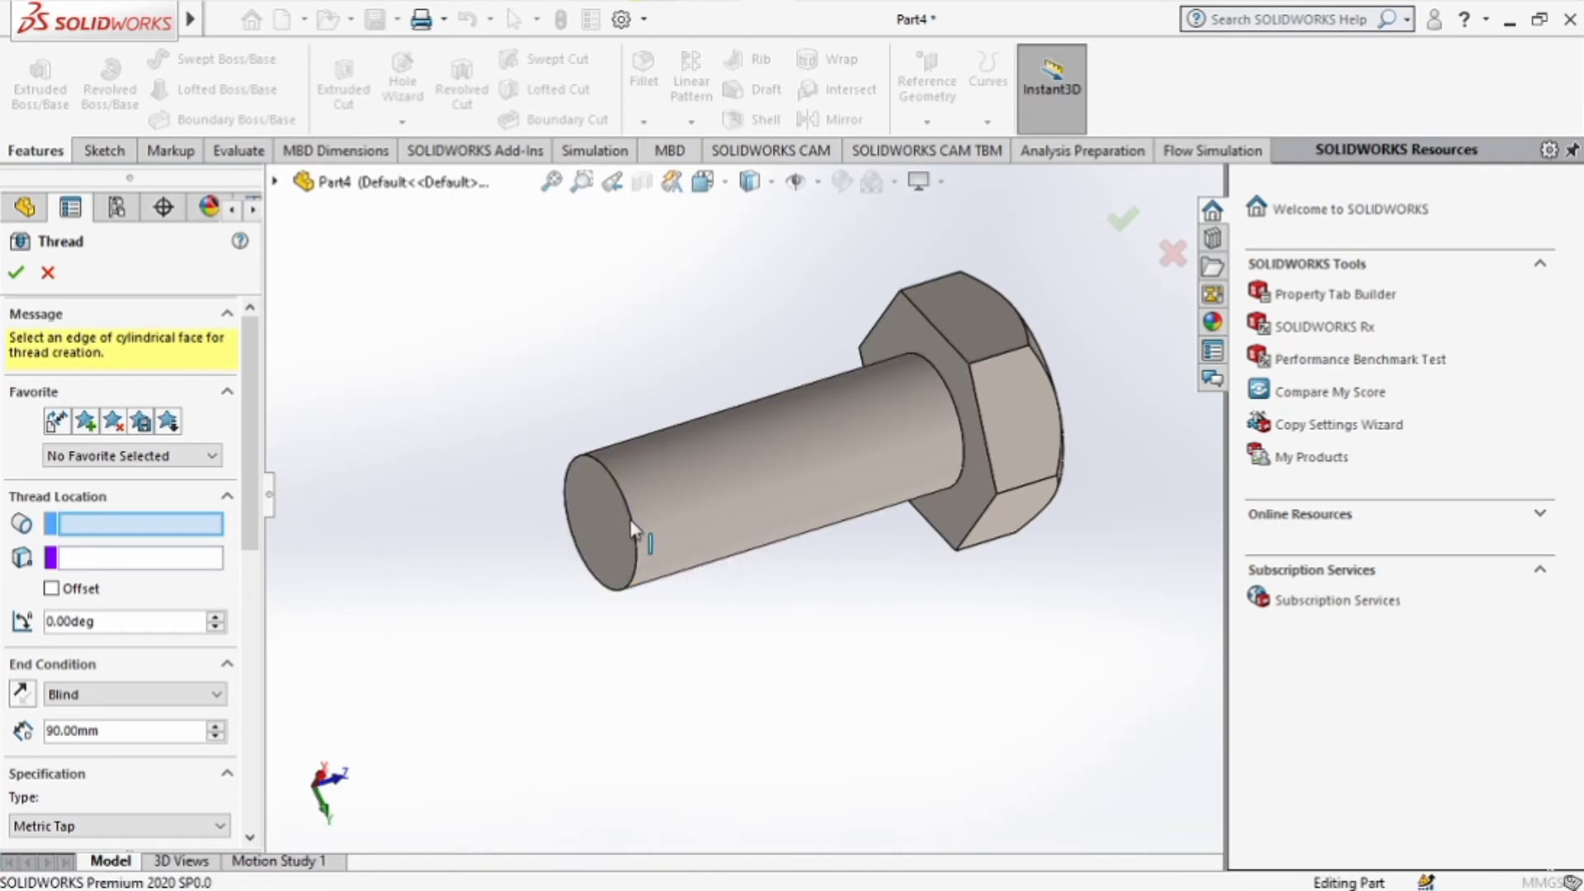
left_click(571, 612)
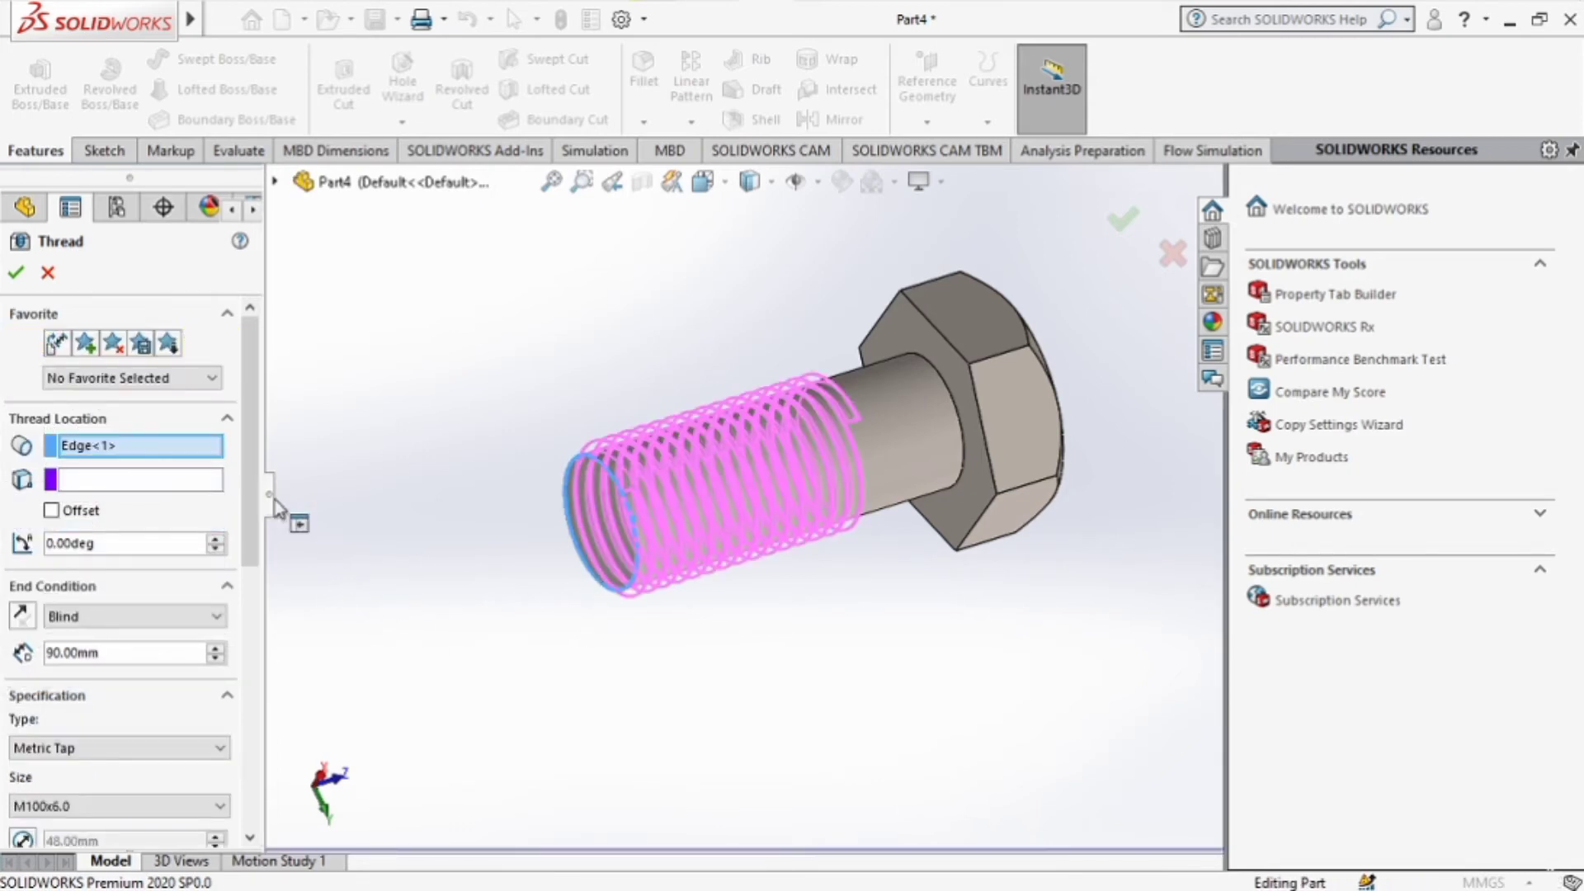
Step: Try to extend the thread to the underside of the head with the Up To Selection end condition
scroll(124, 536, "down", 2)
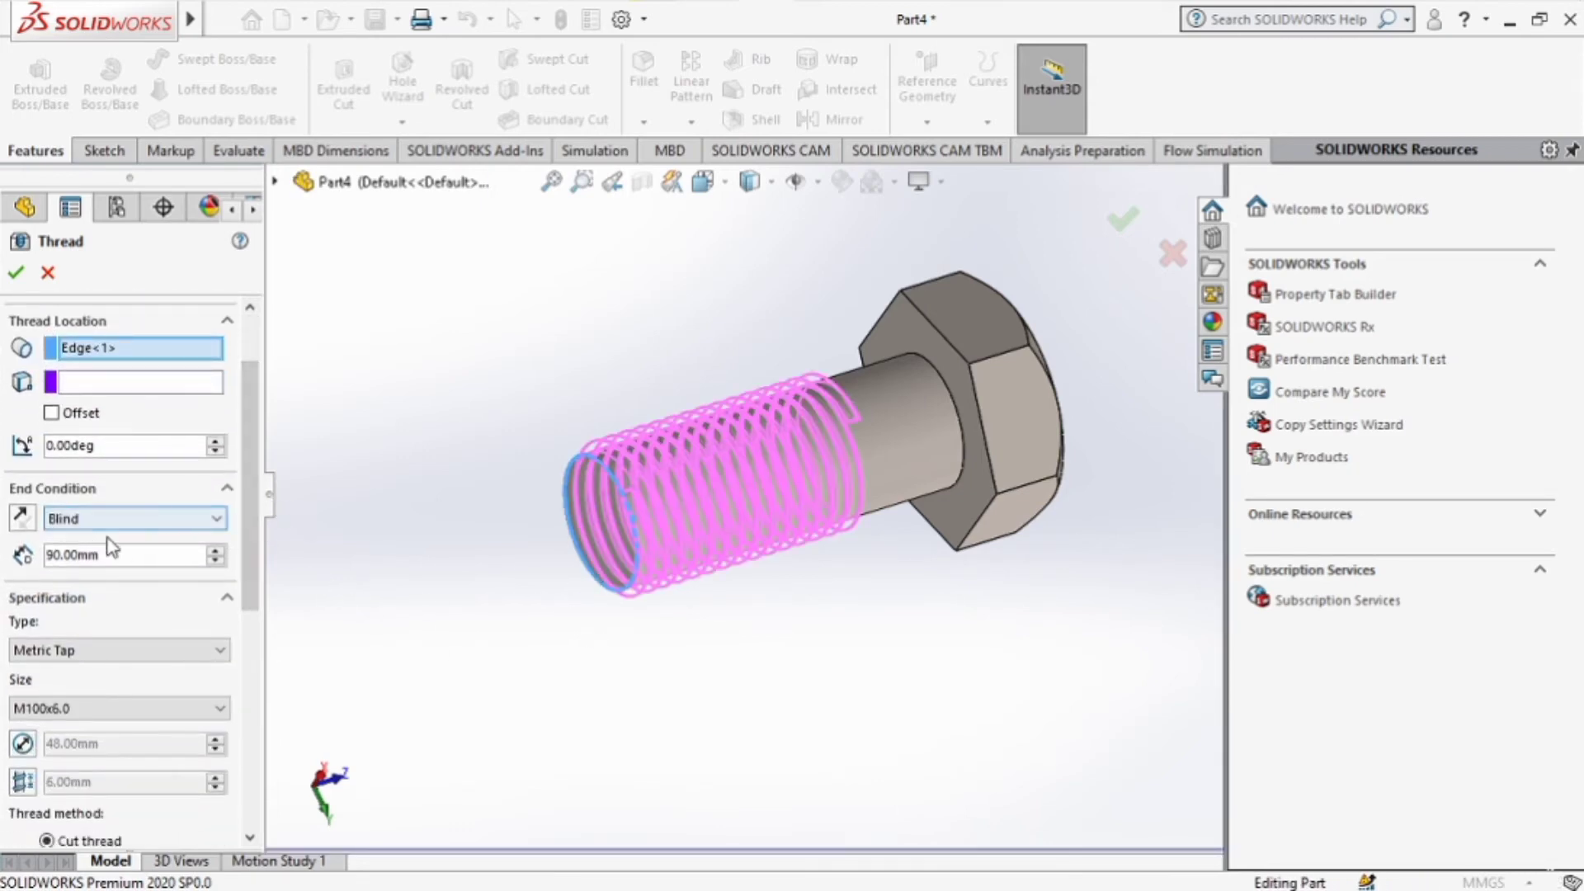
left_click(116, 518)
left_click(132, 570)
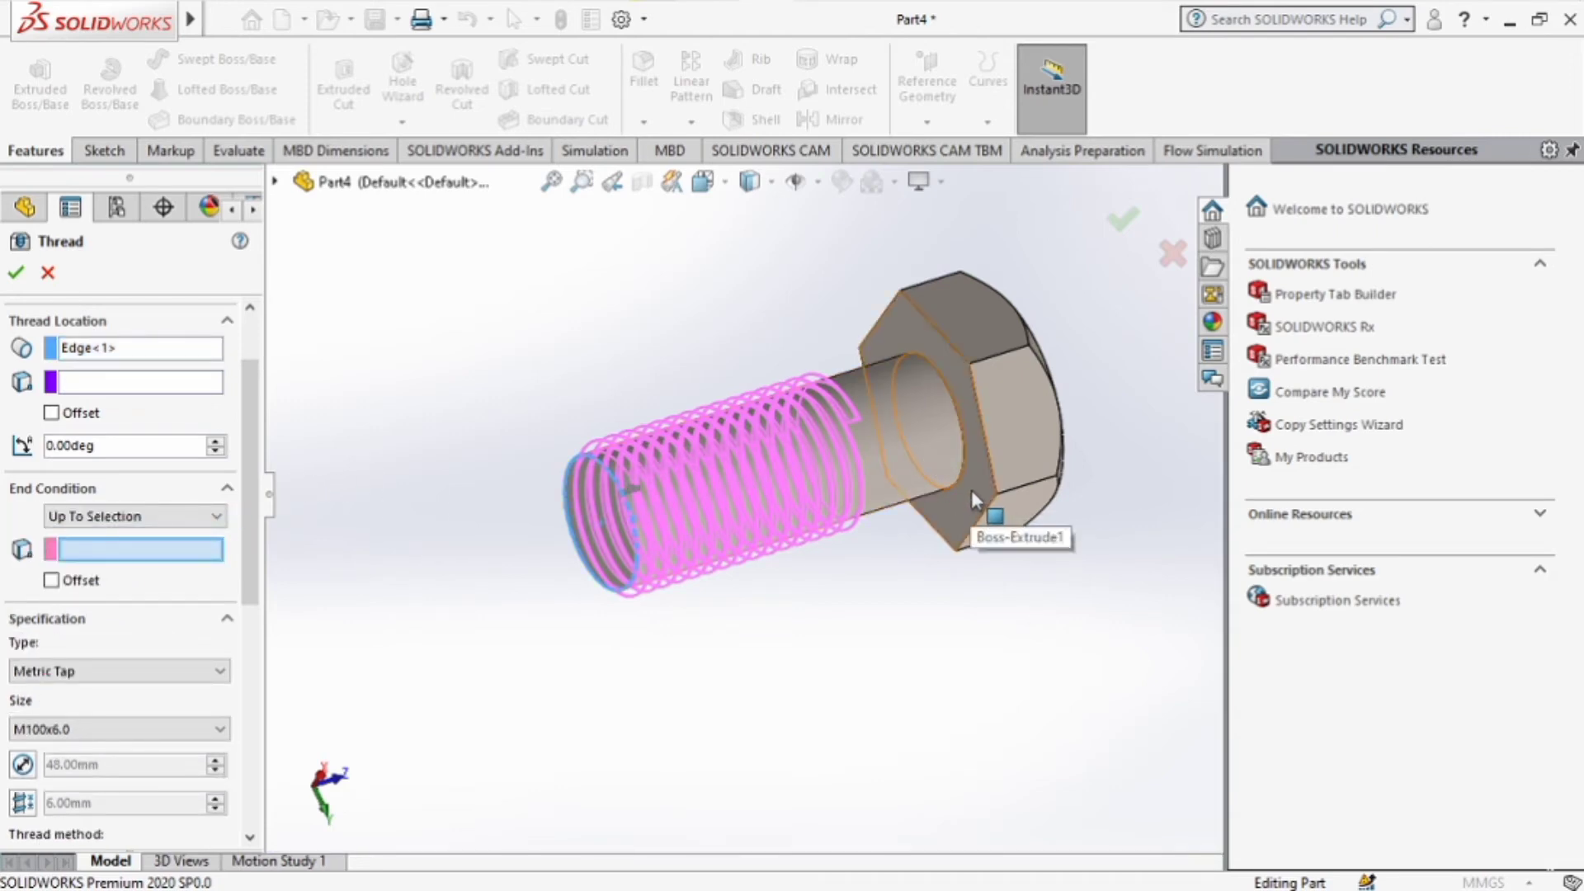
left_click(949, 506)
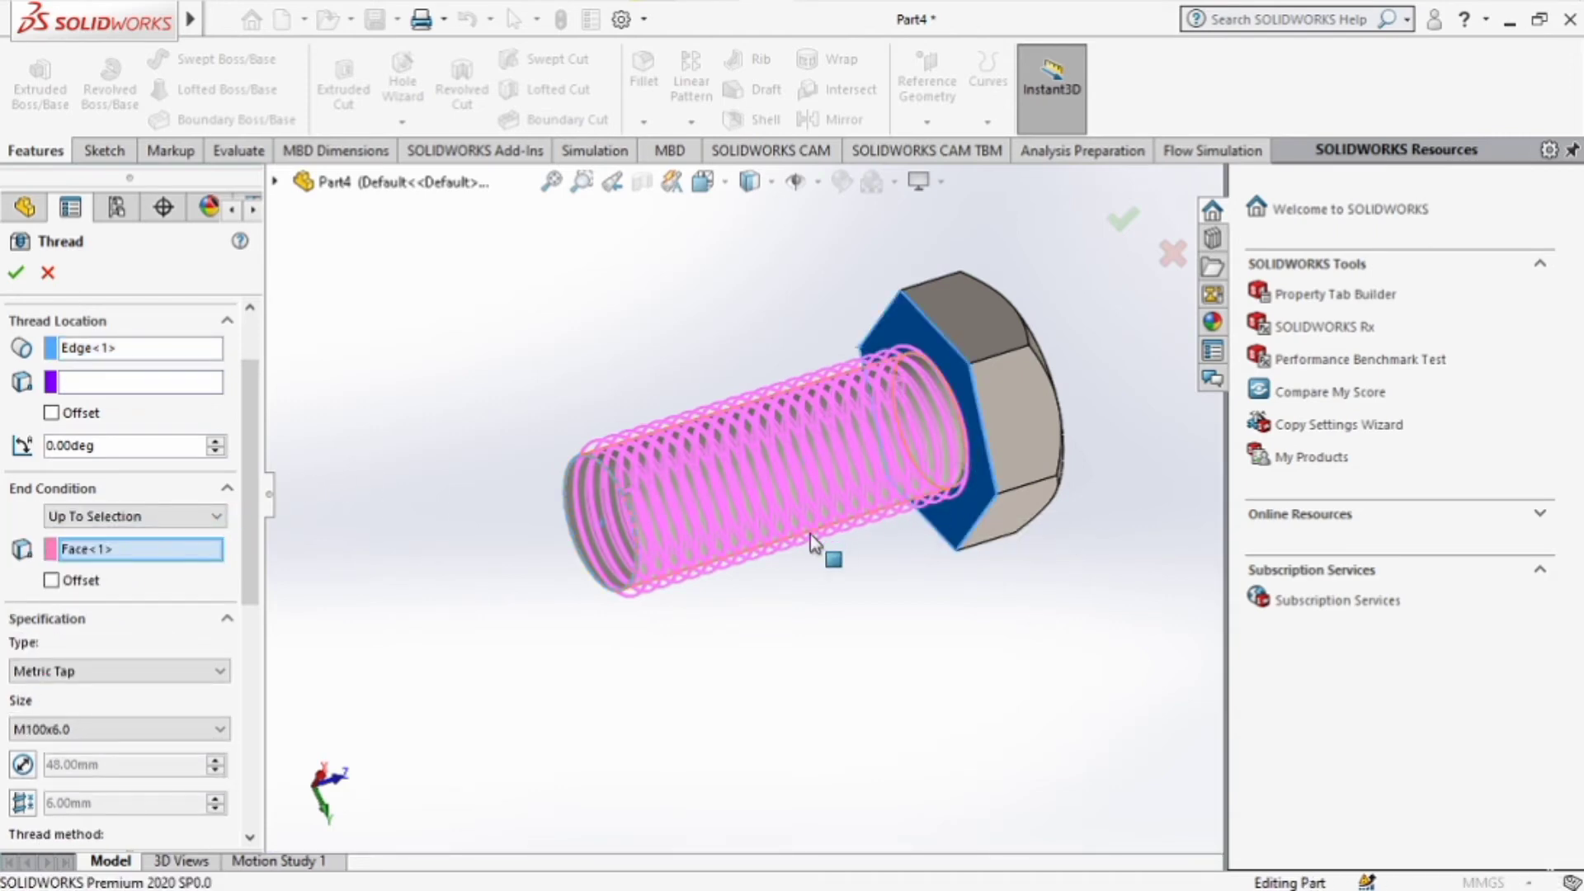
Step: Check the thread extent in the reference image in Photos and set the thread's end condition to Blind in SOLIDWORKS
left_click(724, 22)
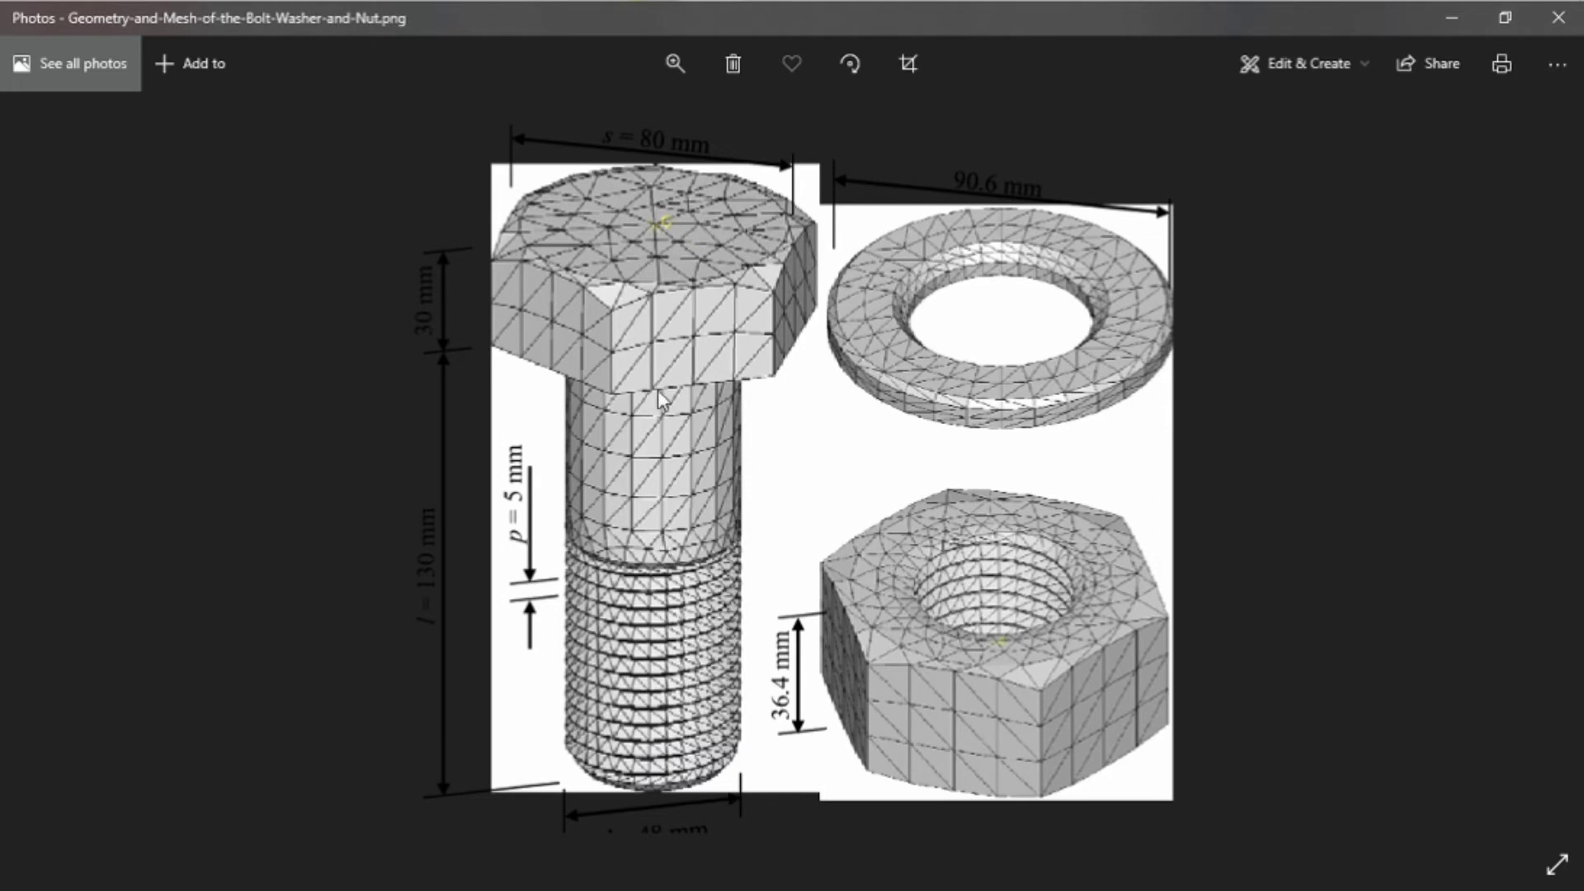
mouse_move(894, 10)
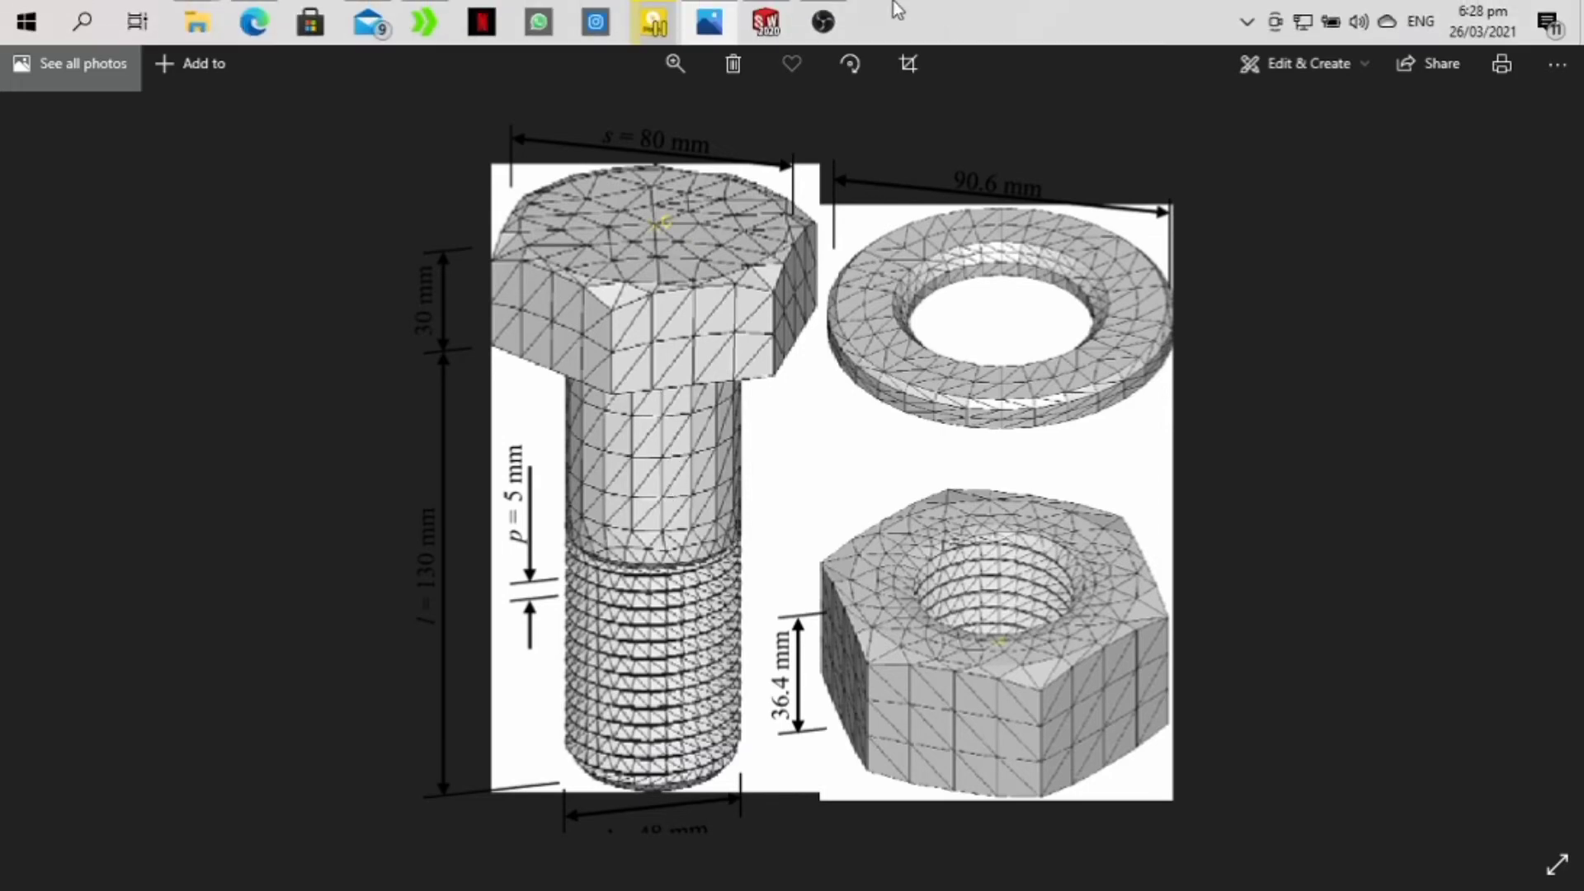
left_click(771, 11)
left_click(184, 517)
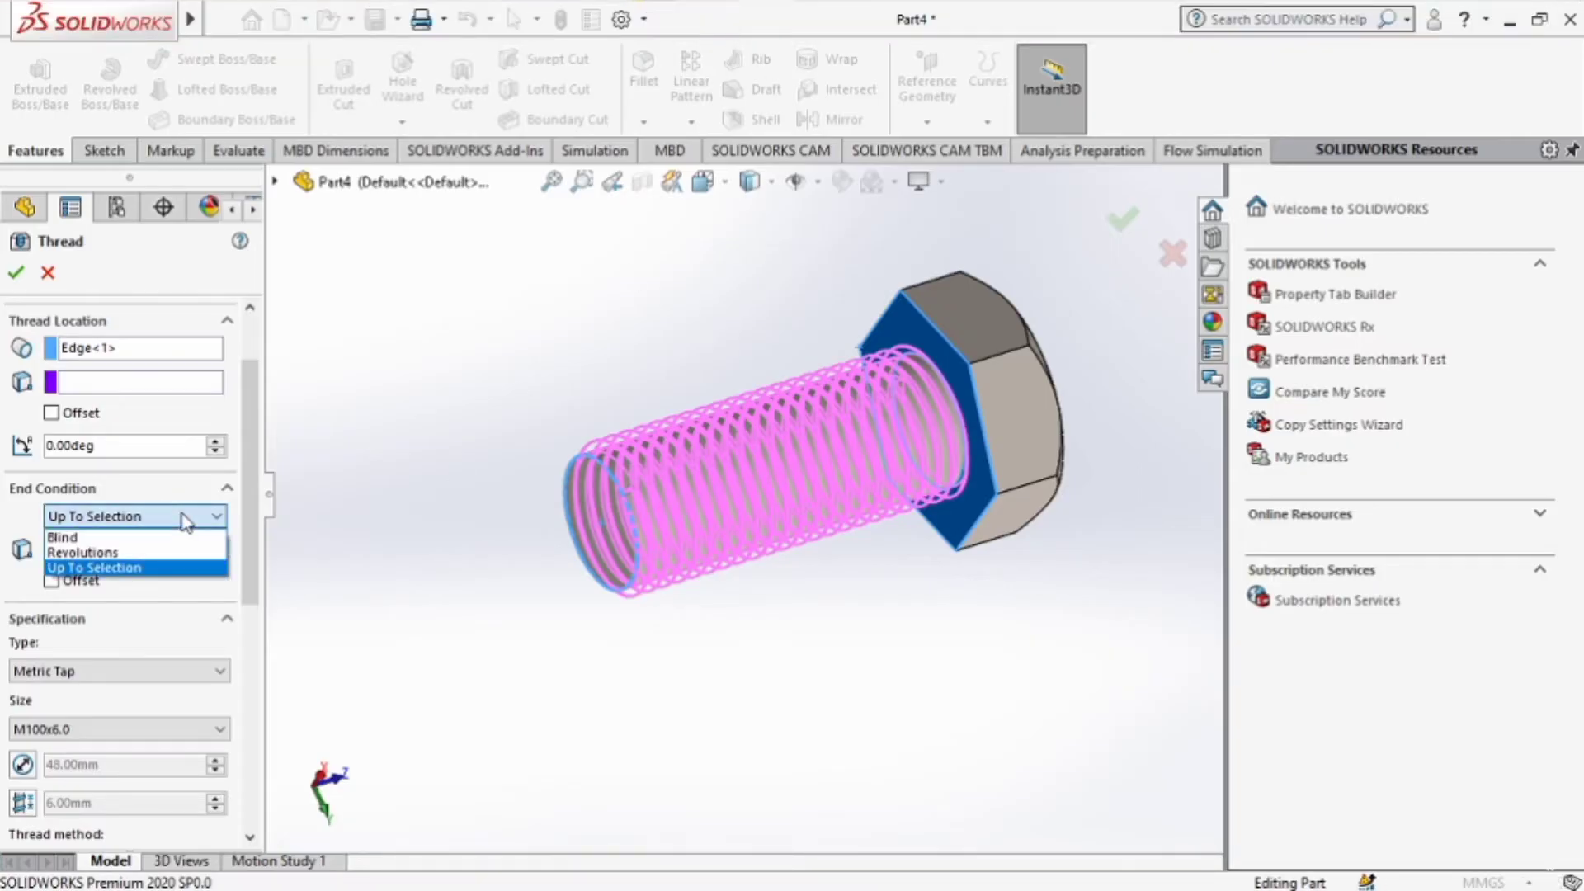
left_click(151, 538)
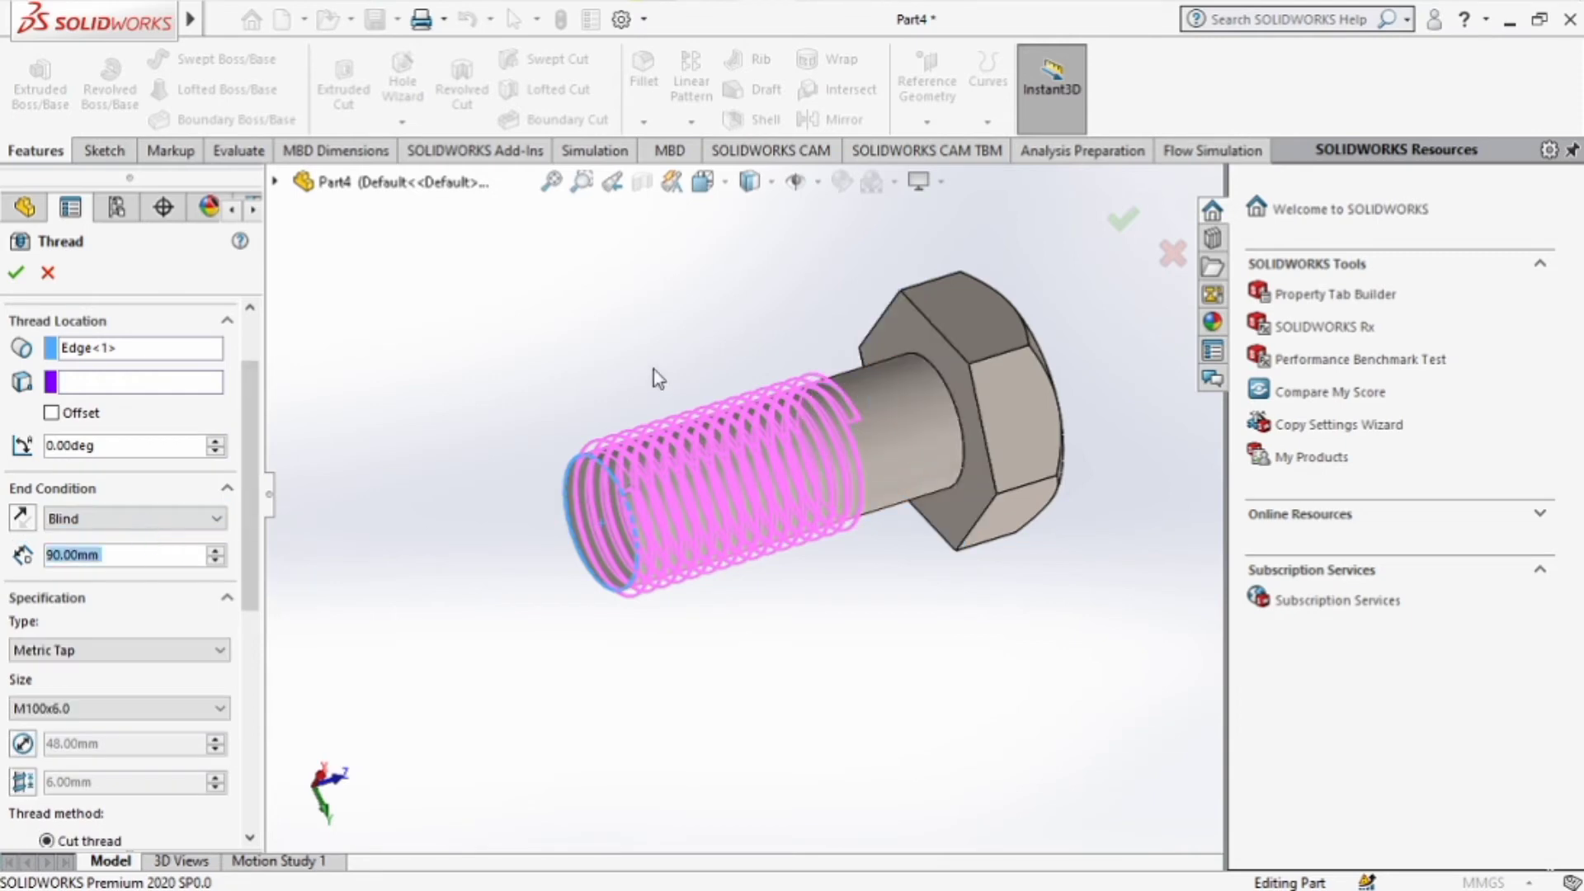
middle_click_drag(654, 375, 827, 438)
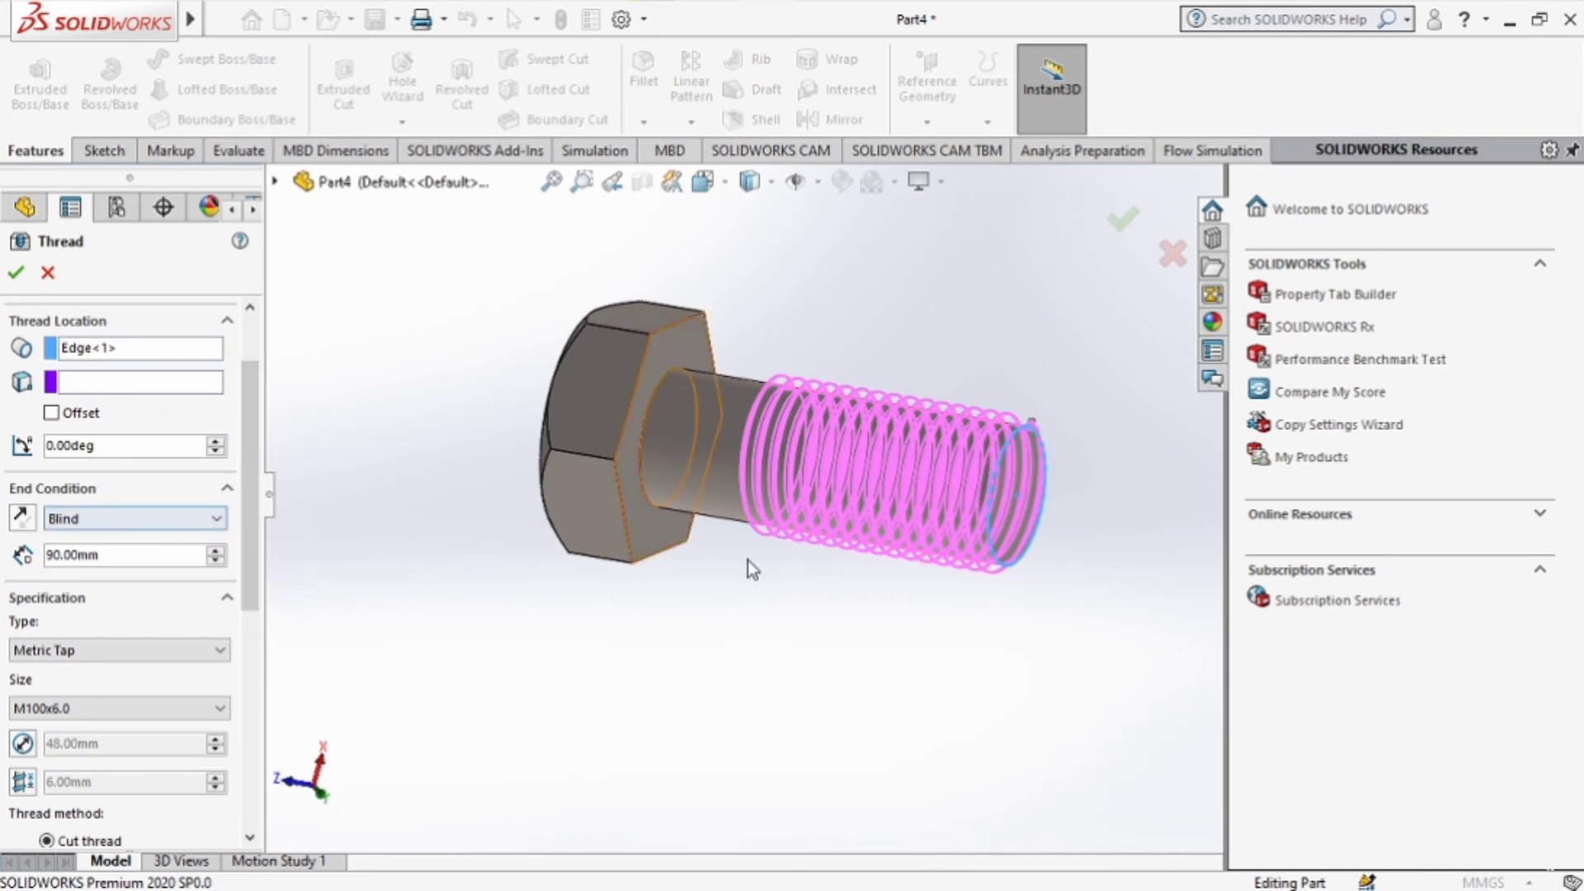
middle_click_drag(745, 566, 710, 623)
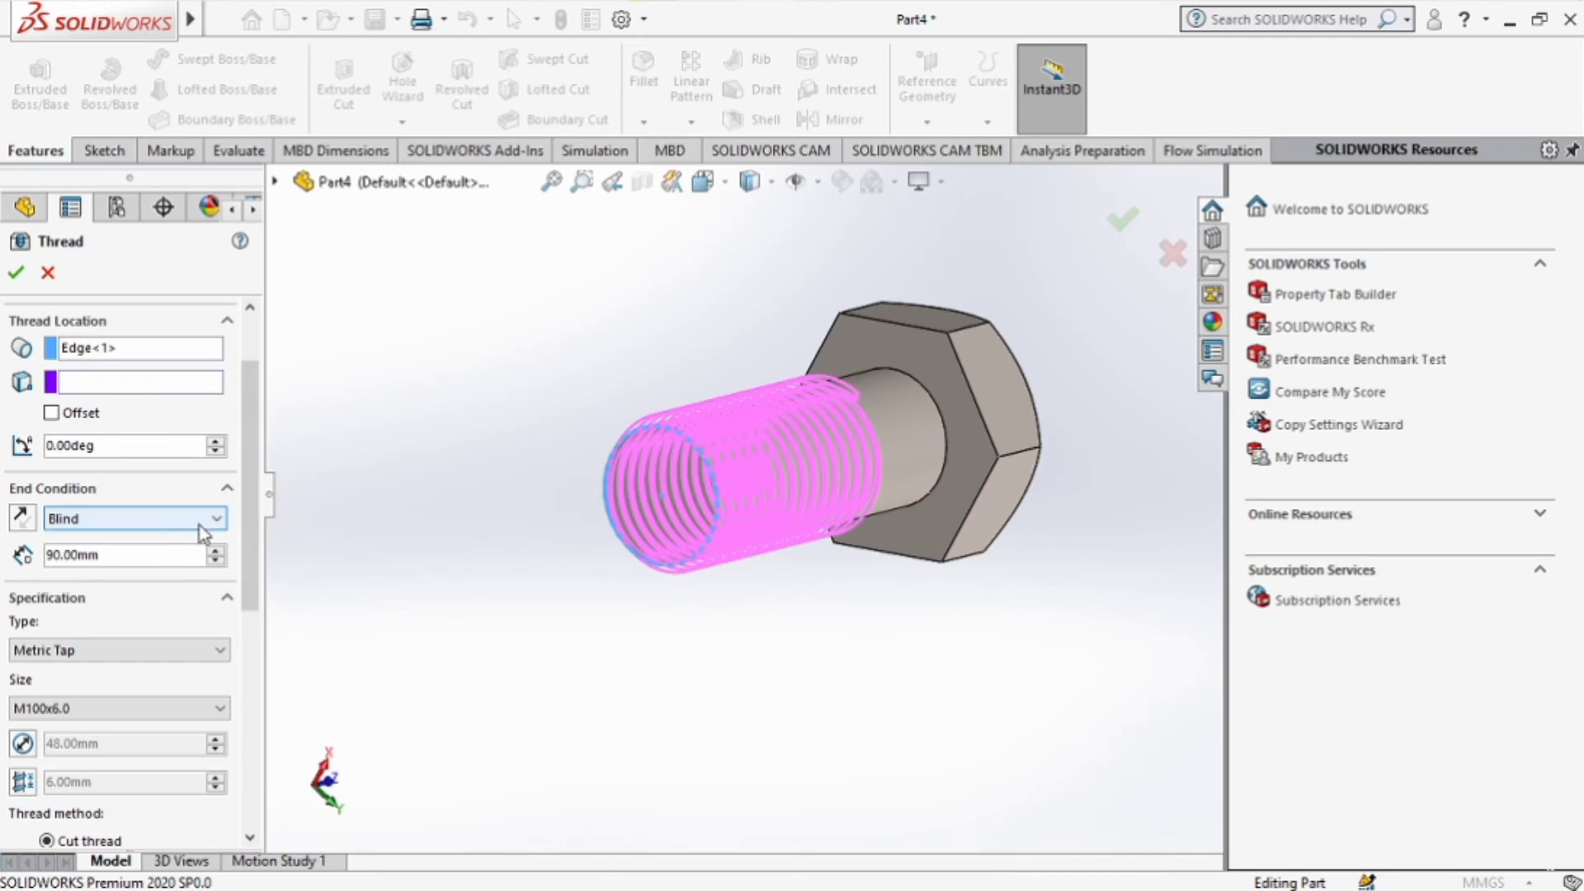
left_click(213, 525)
left_click(212, 520)
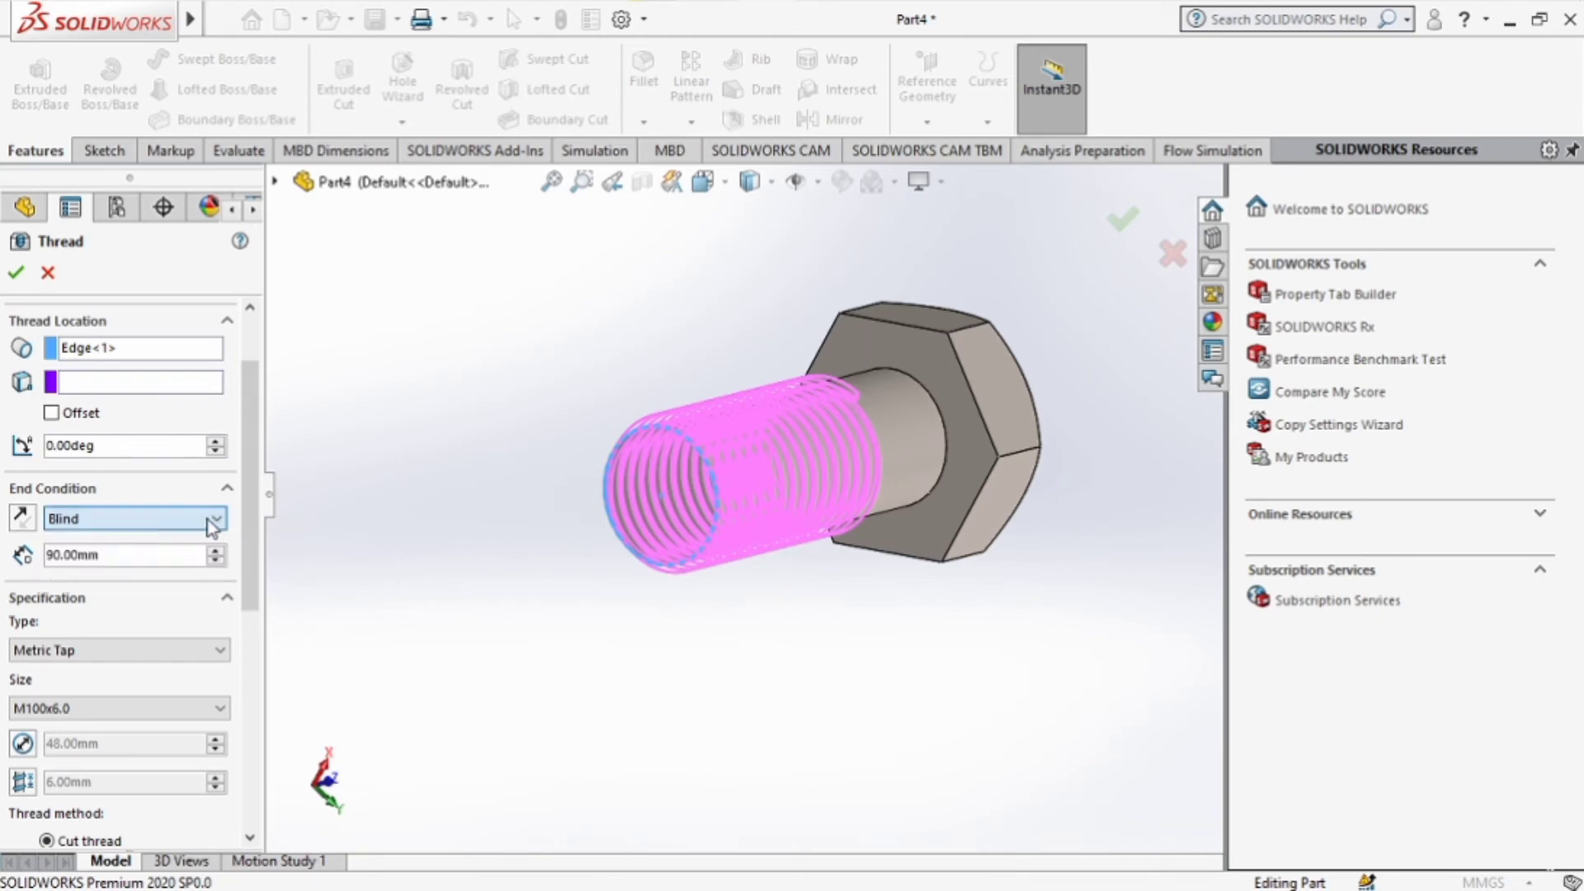
Step: Offset the thread start 5 mm beyond the shank's free end by enabling Offset and reversing its direction
left_click(21, 518)
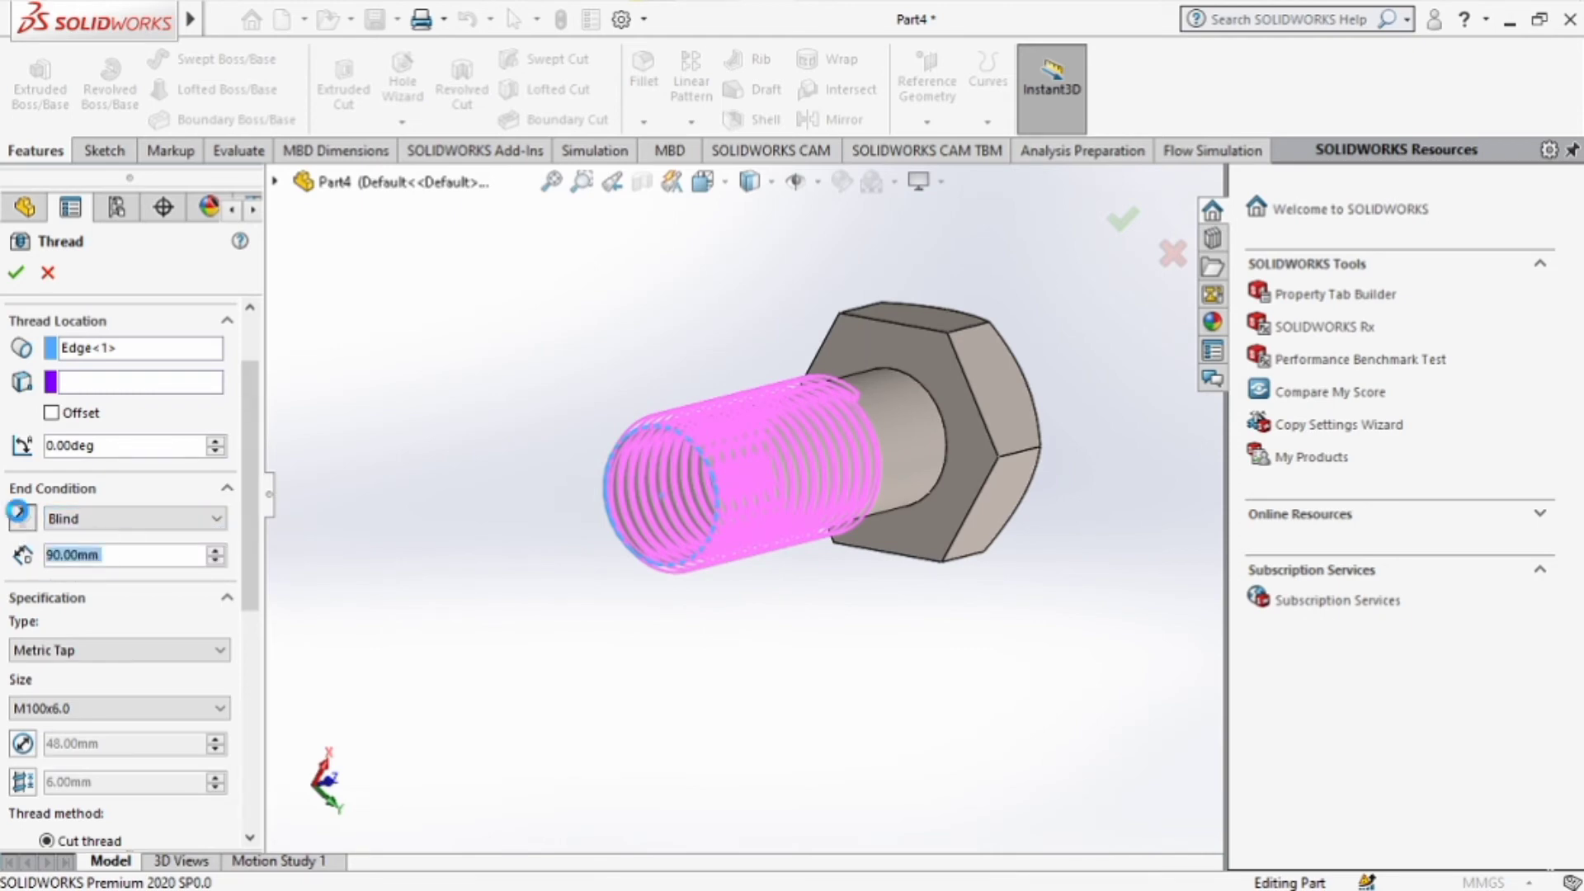
left_click(21, 518)
left_click(51, 412)
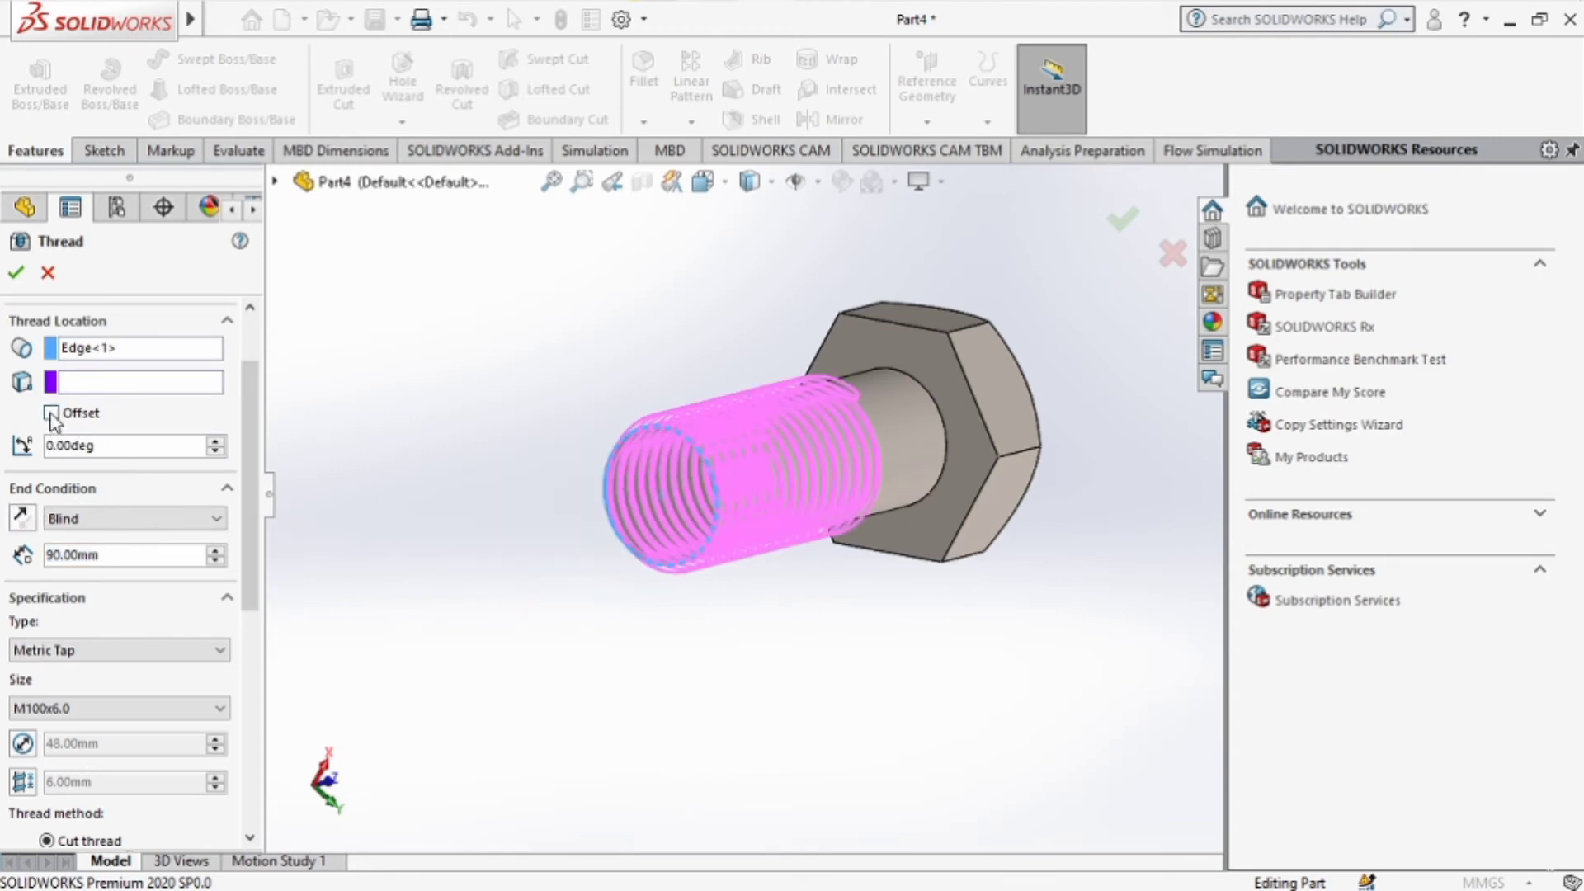
left_click(215, 441)
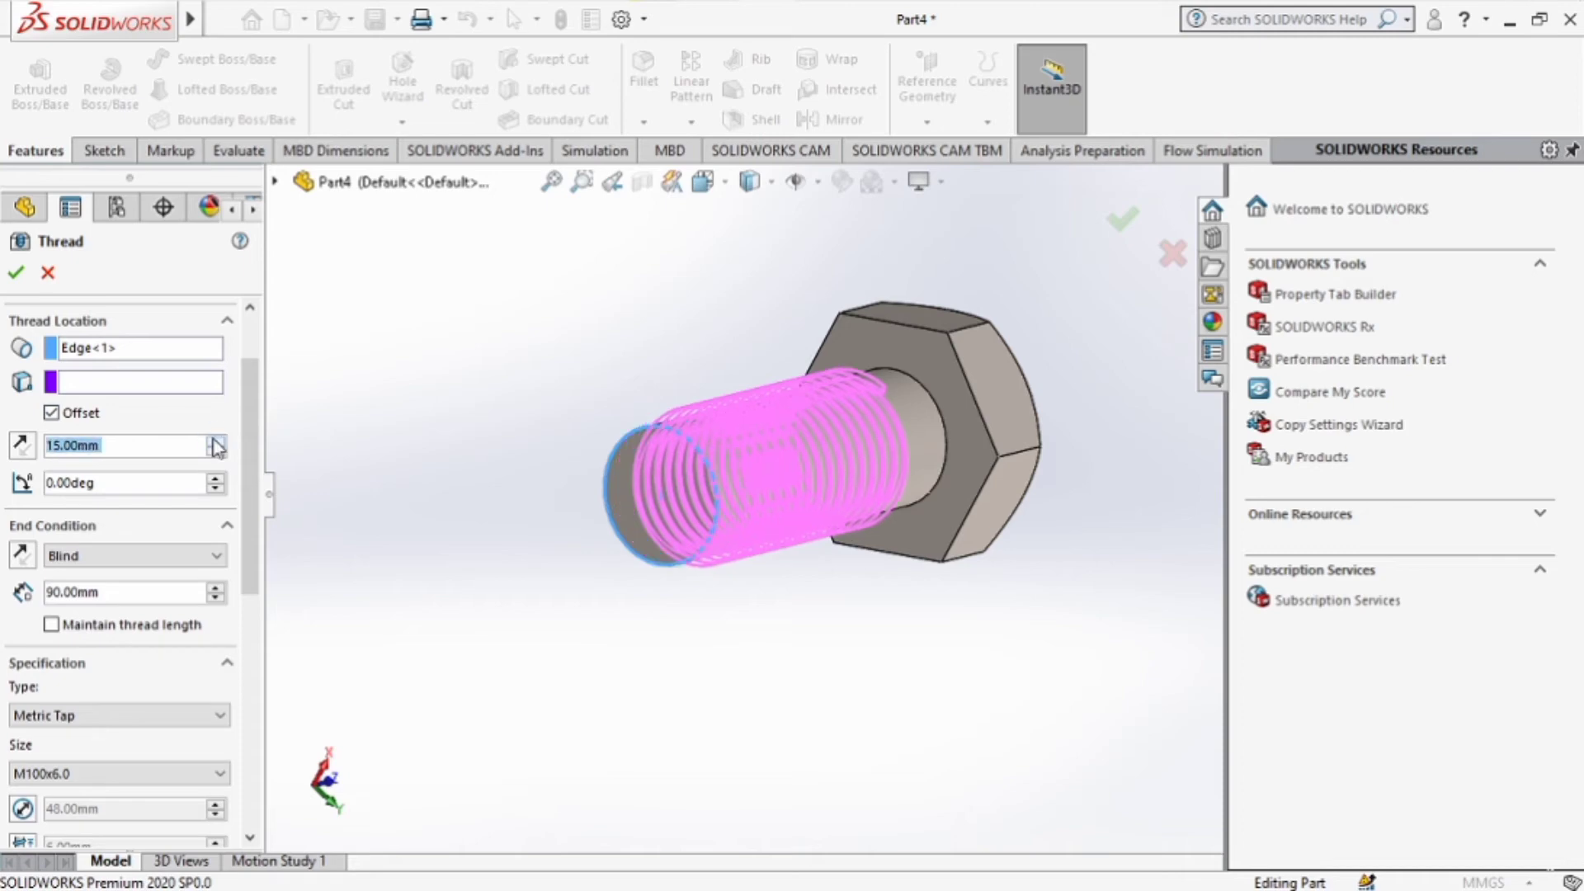
left_click(23, 445)
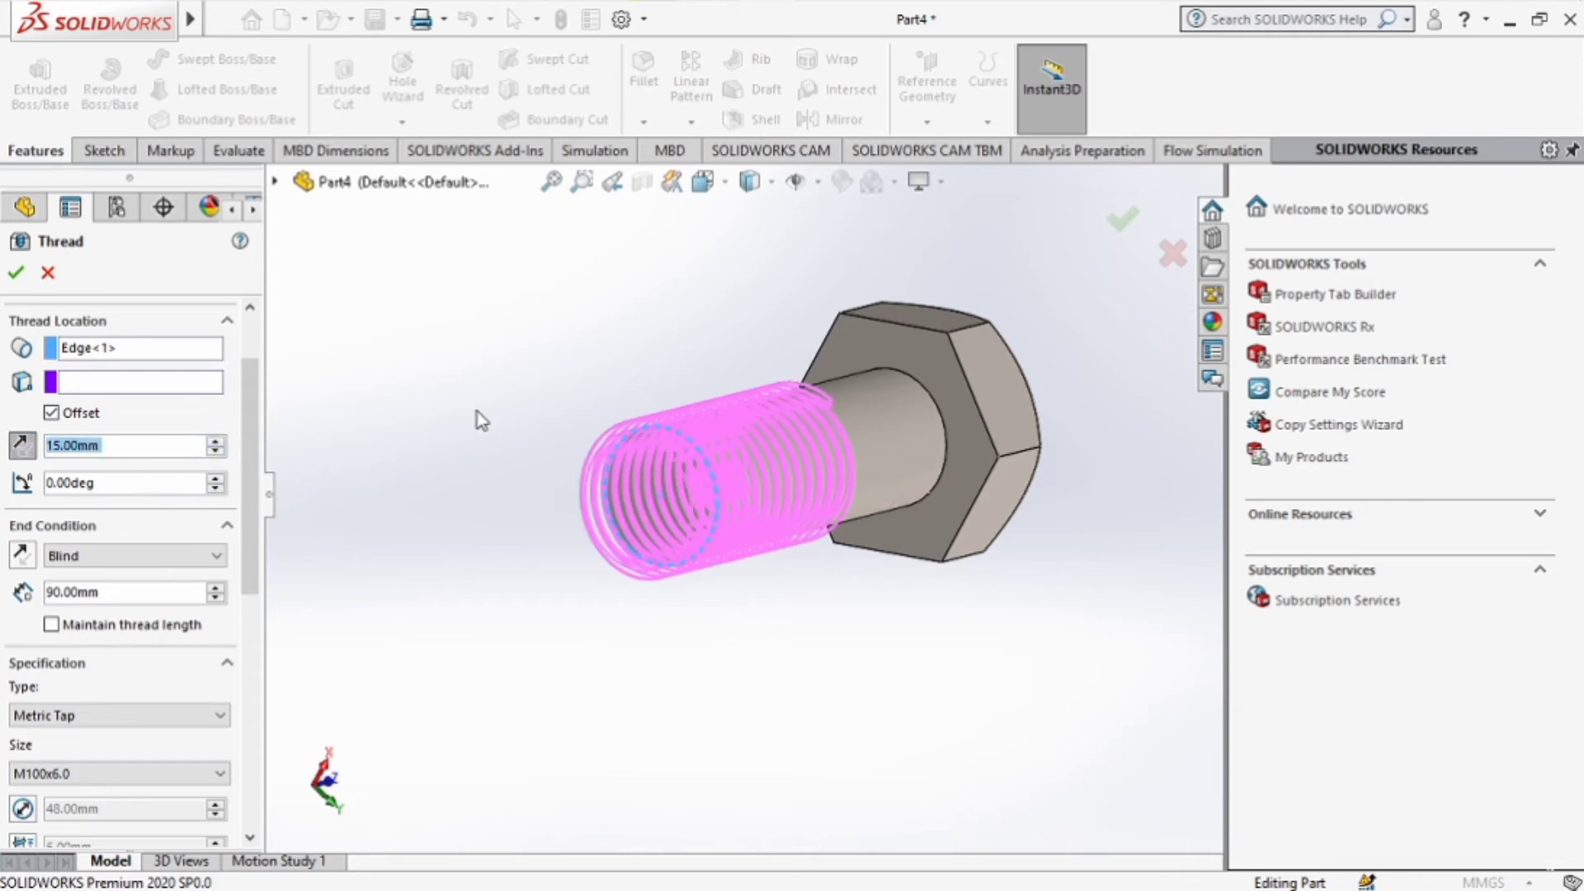
middle_click_drag(481, 421, 674, 494)
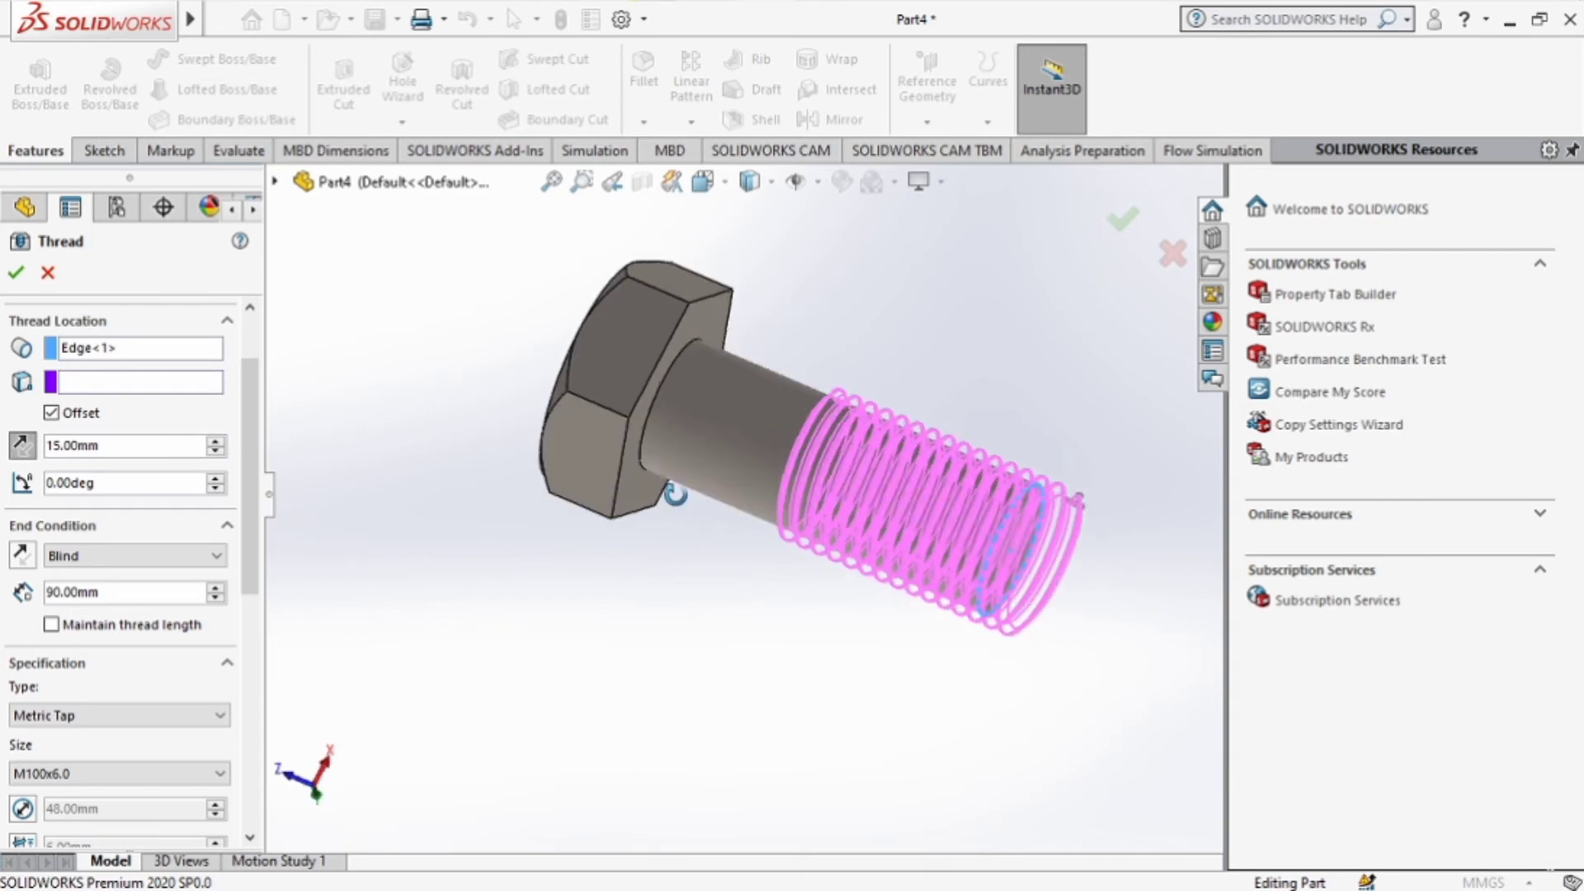
right_click(62, 454)
mouse_move(101, 477)
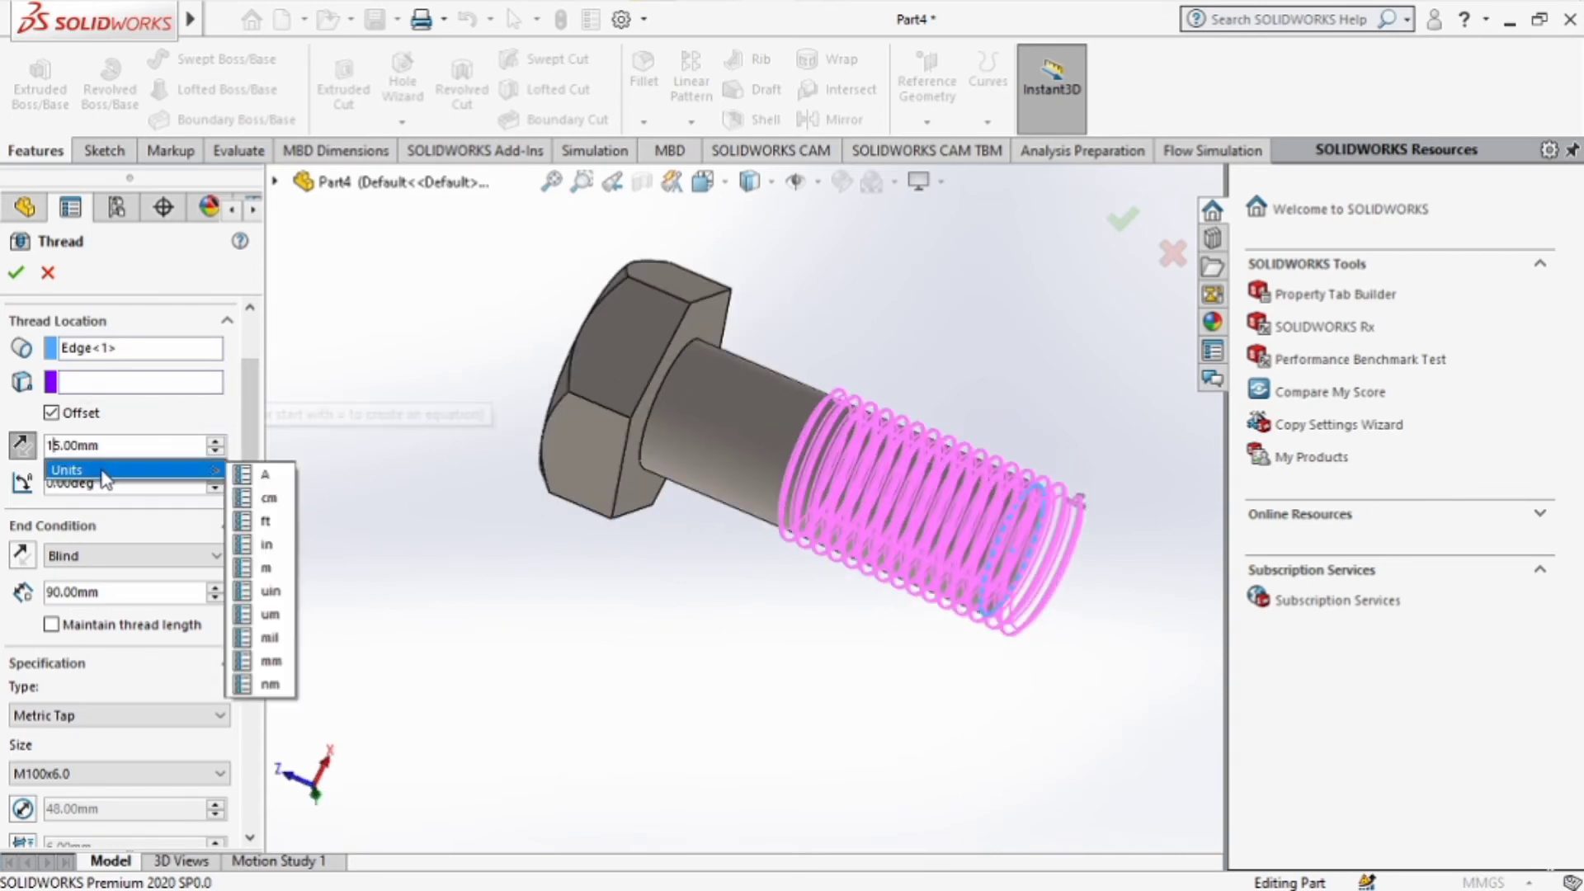
key("BackSpace")
left_click(324, 420)
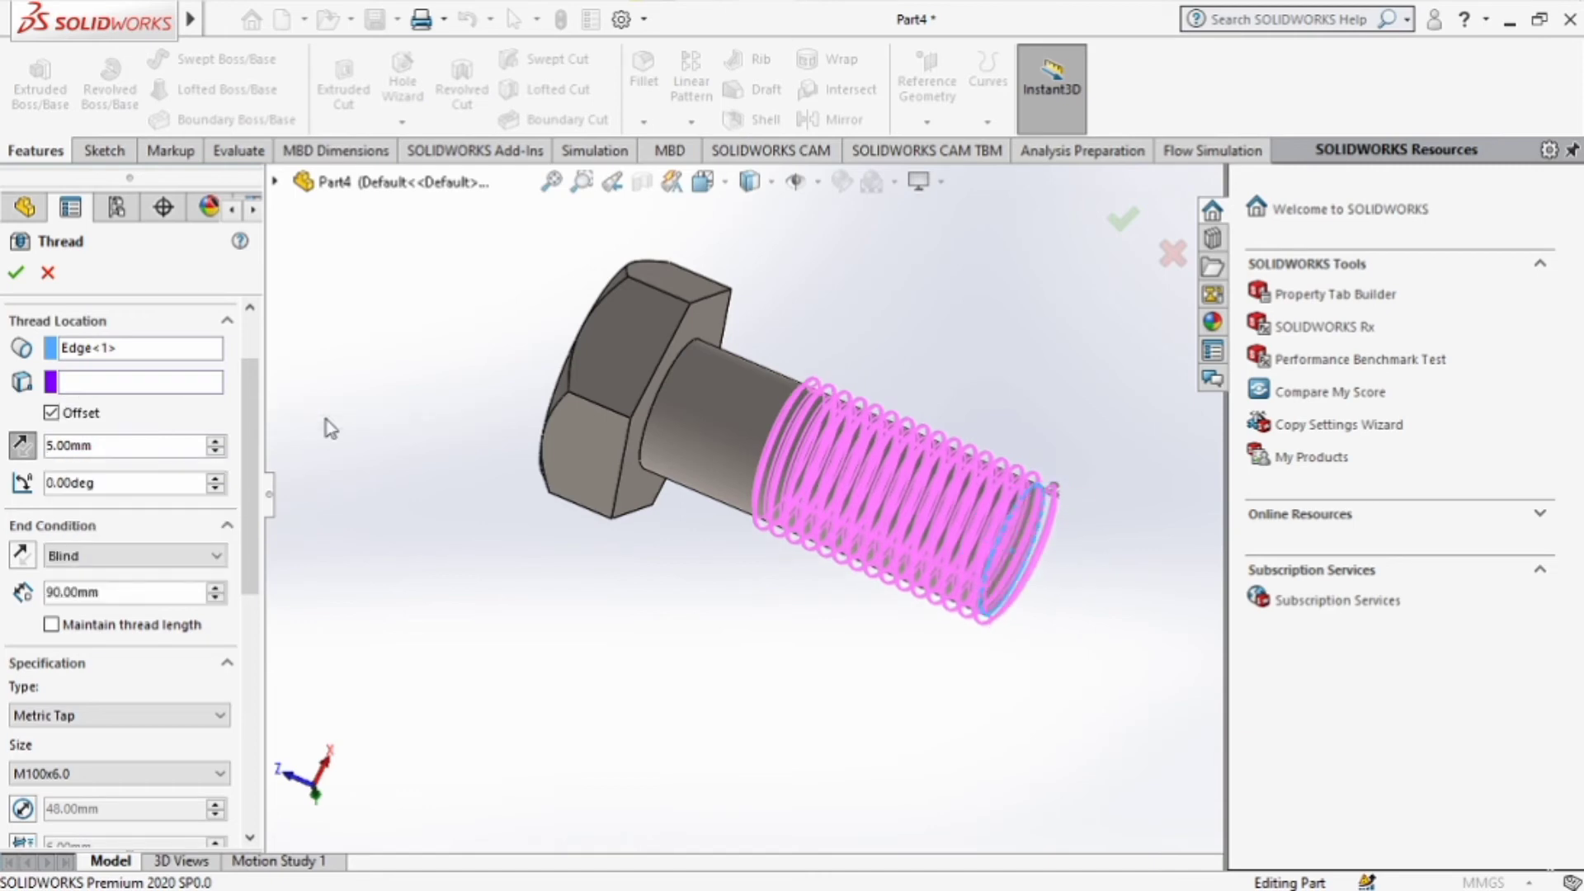
Step: Set the thread method to Extrude thread and make it a left-hand thread
middle_click_drag(735, 680, 564, 619)
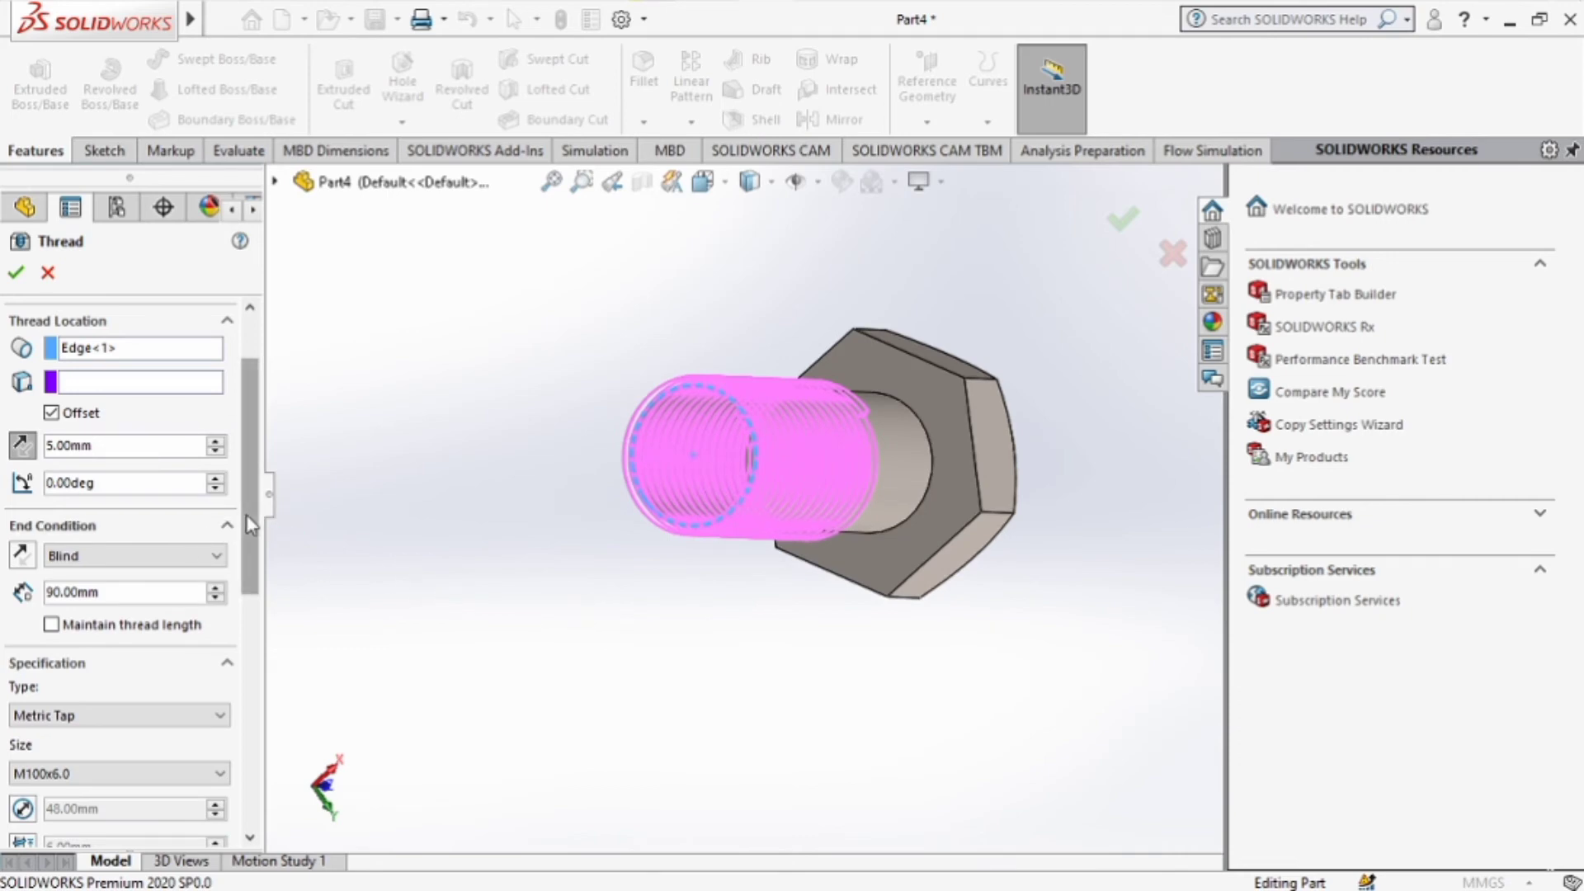
scroll(250, 524, "down", 6)
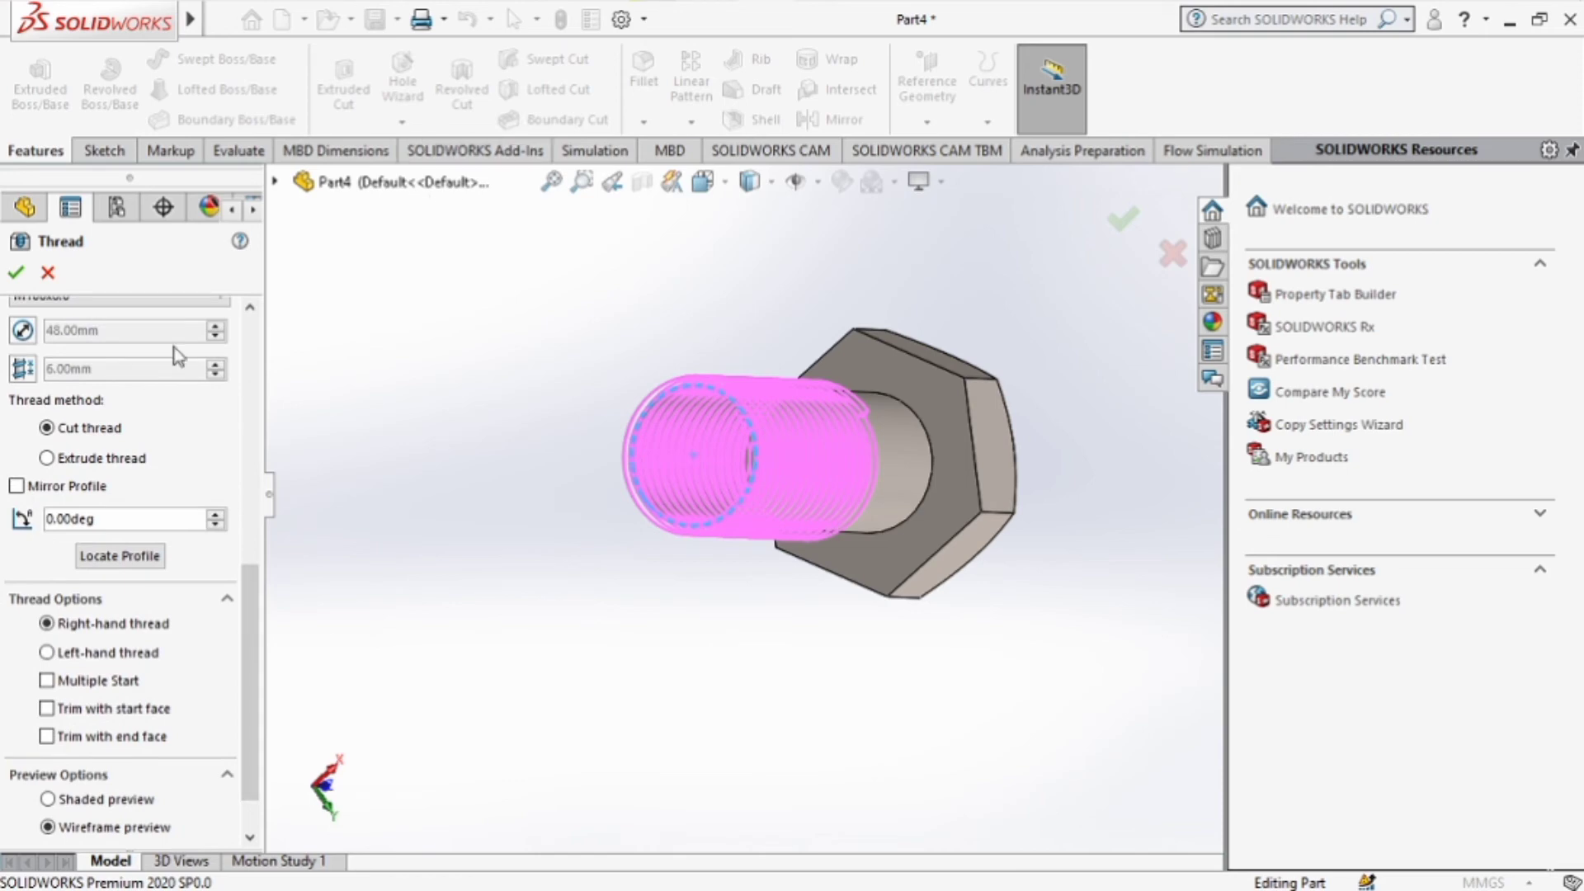
scroll(212, 471, "up", 2)
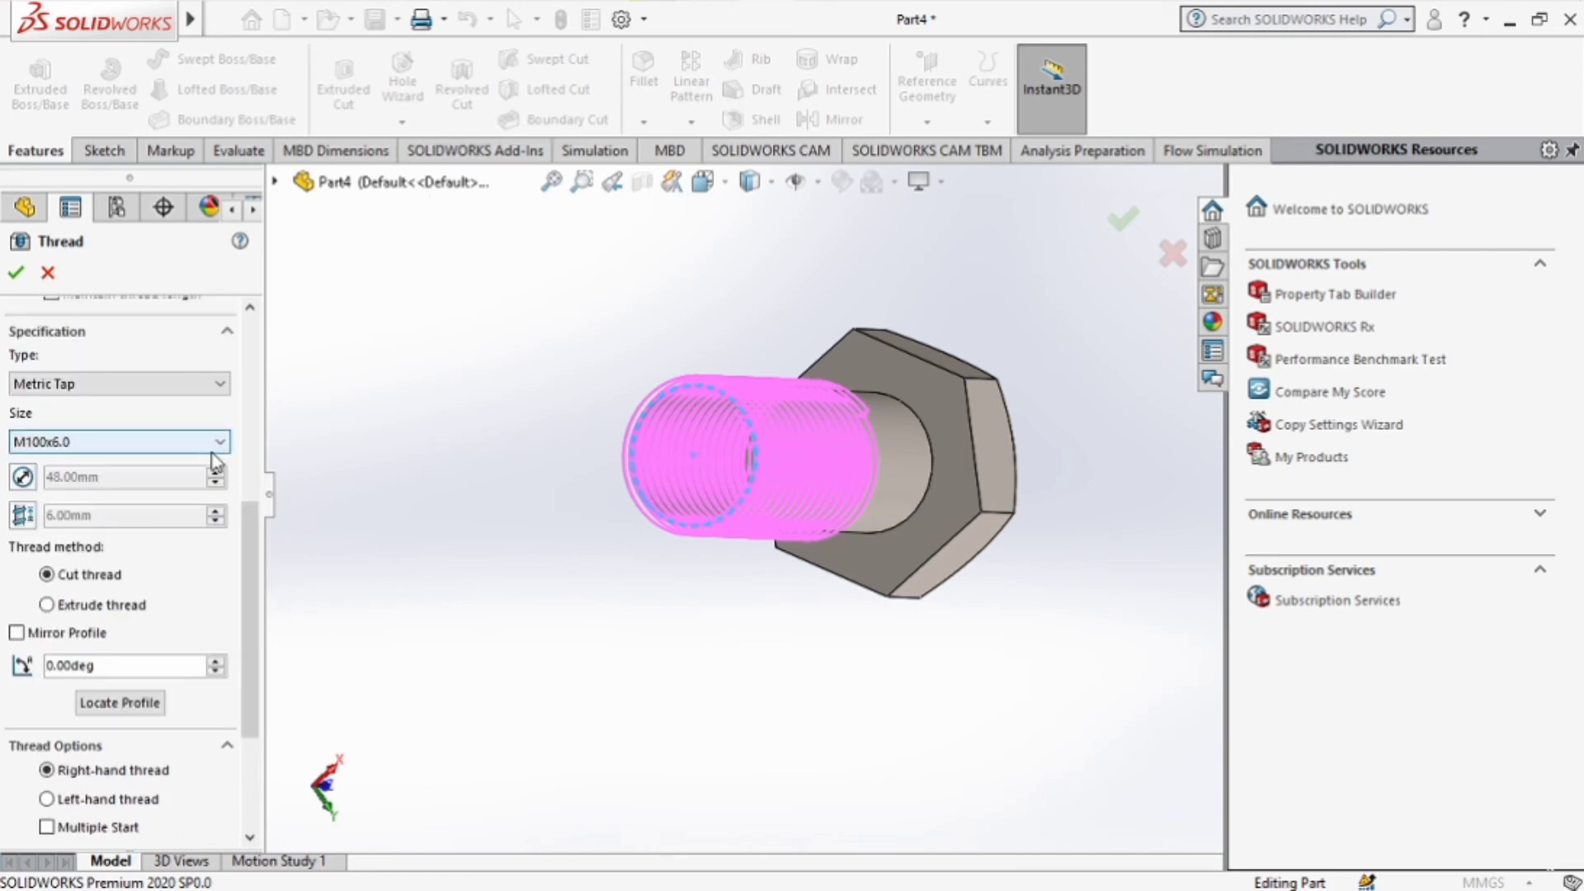
left_click(47, 605)
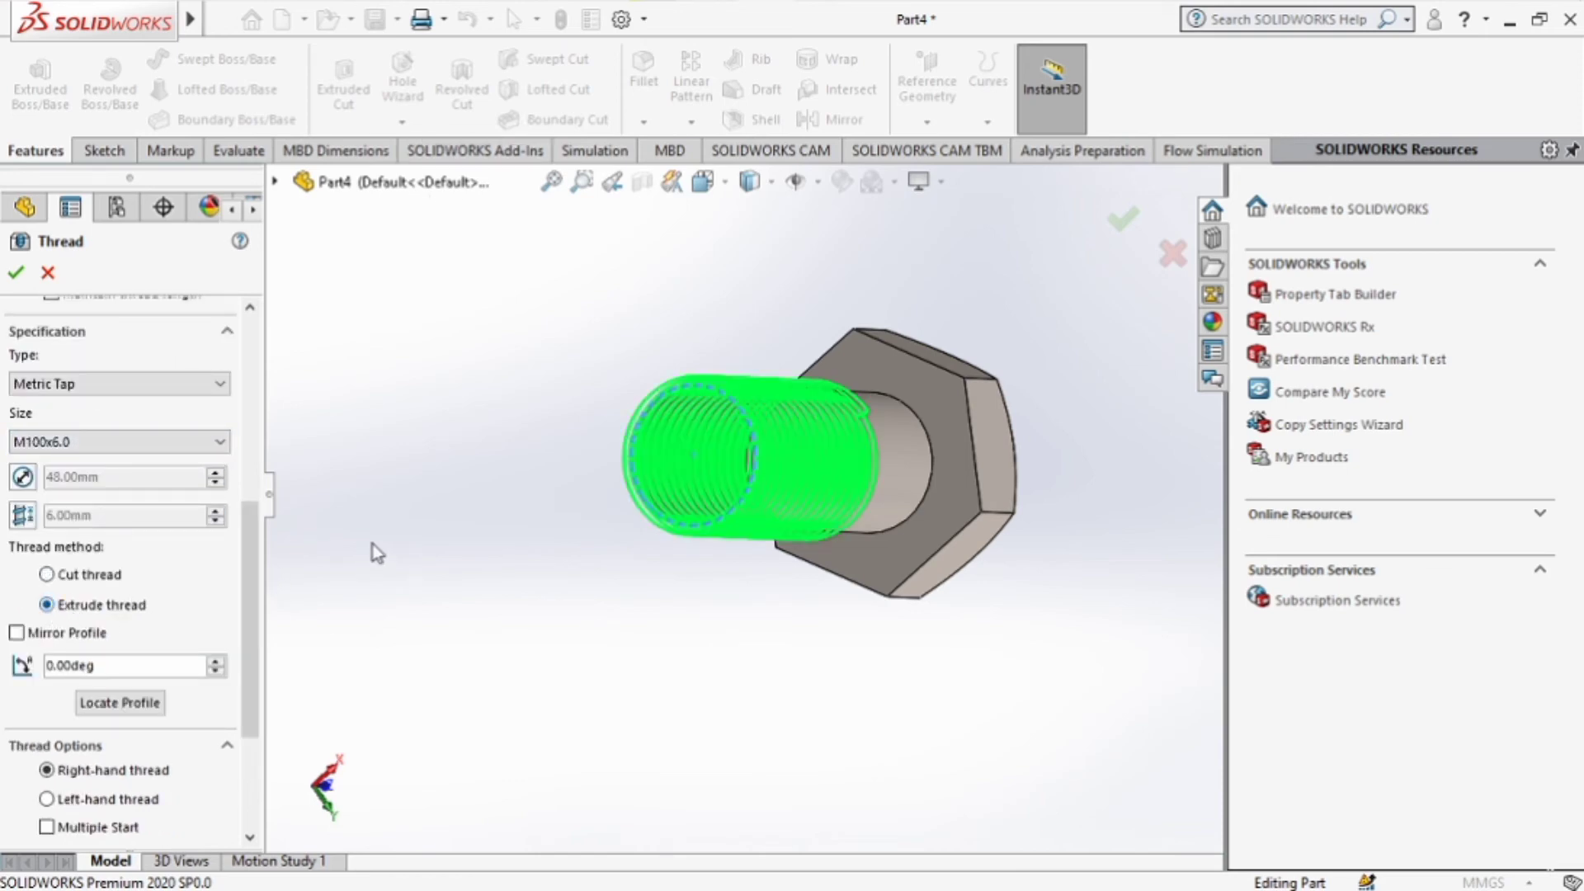
middle_click_drag(511, 522, 523, 622)
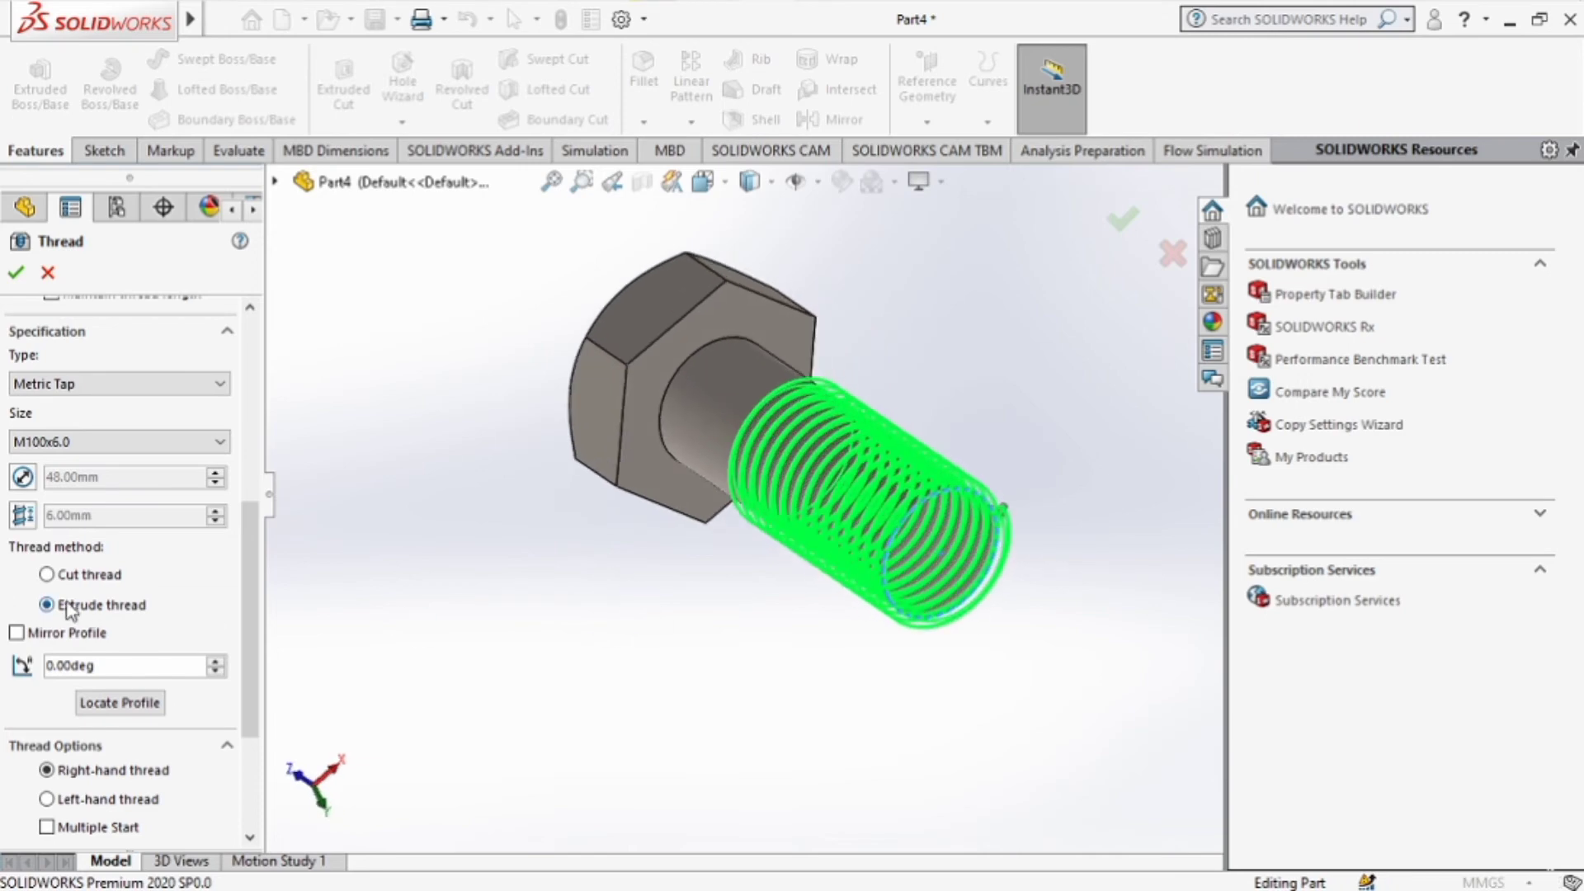
scroll(124, 577, "down", 3)
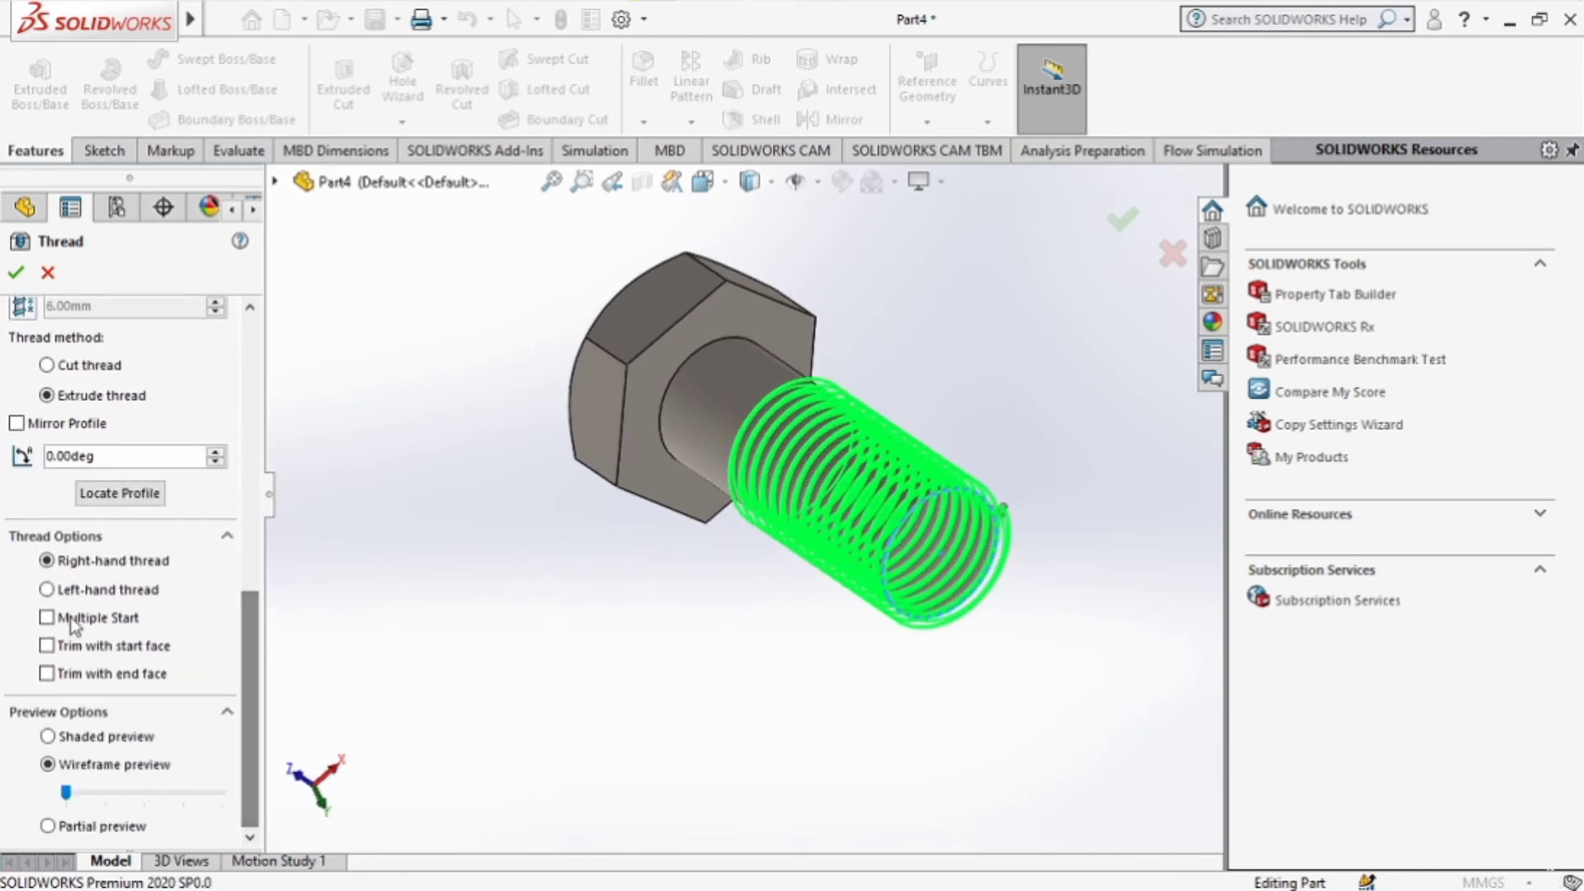
left_click(86, 591)
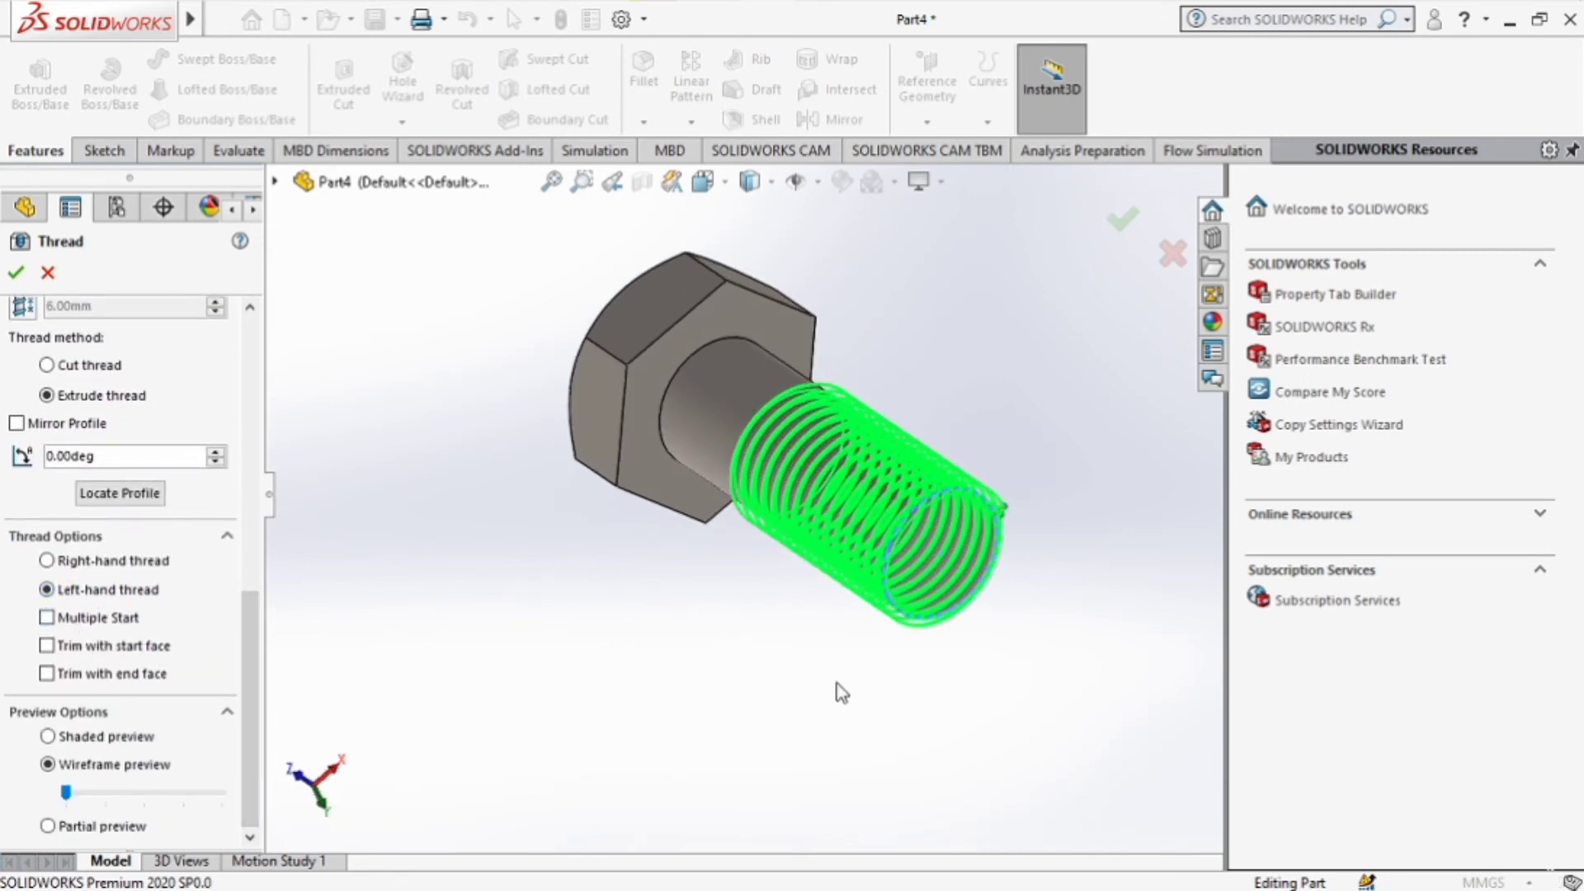
middle_click_drag(840, 693, 600, 639)
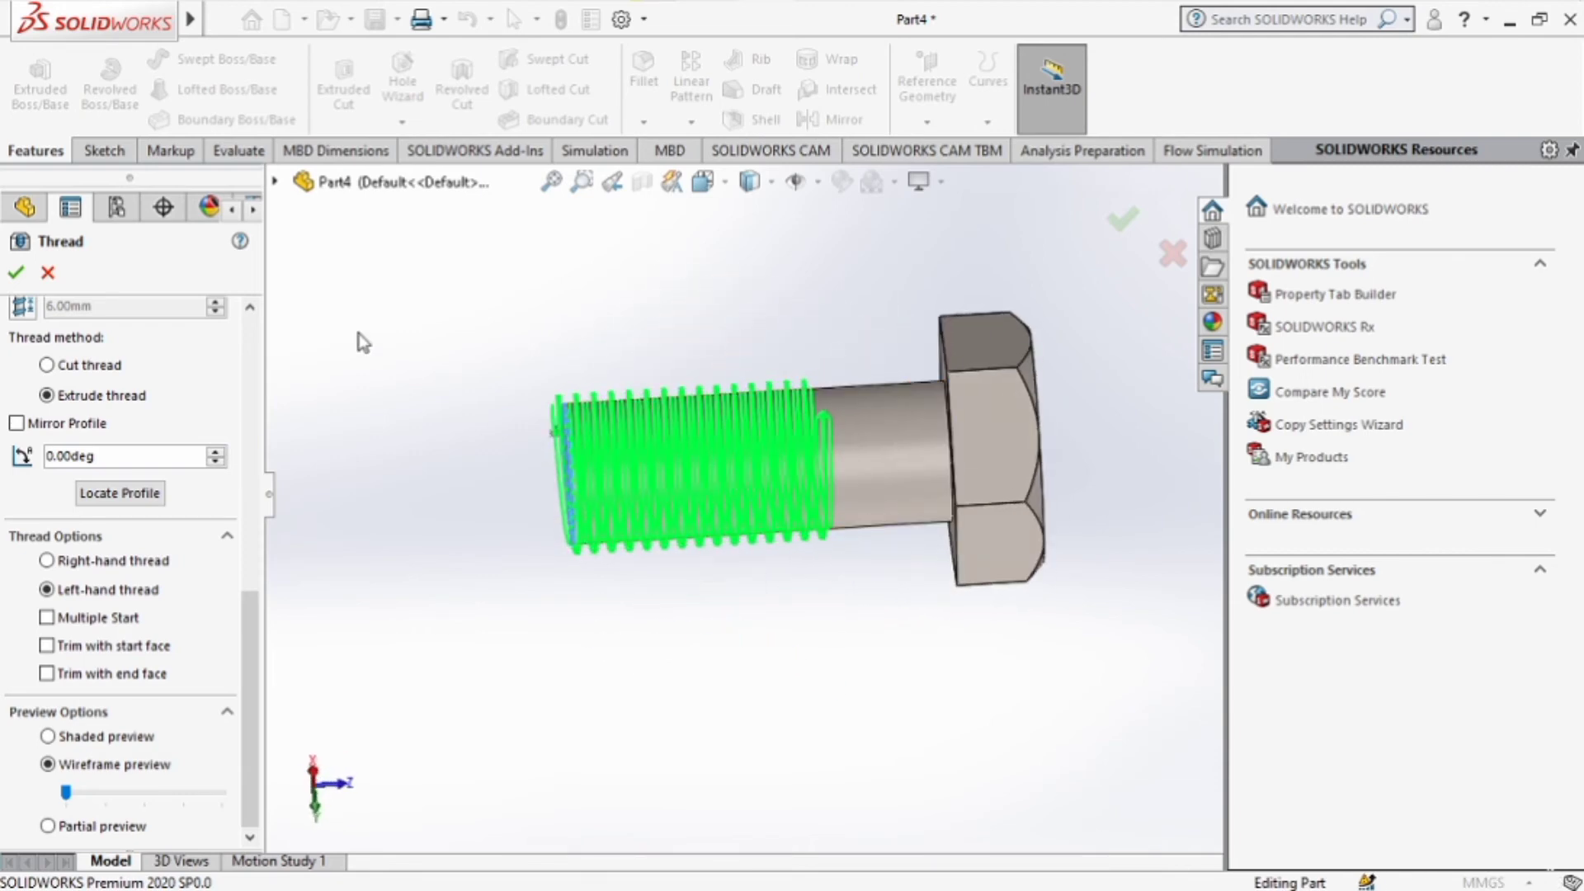
Step: Keep the Metric Tap thread type and create the thread on the shank
scroll(247, 652, "up", 3)
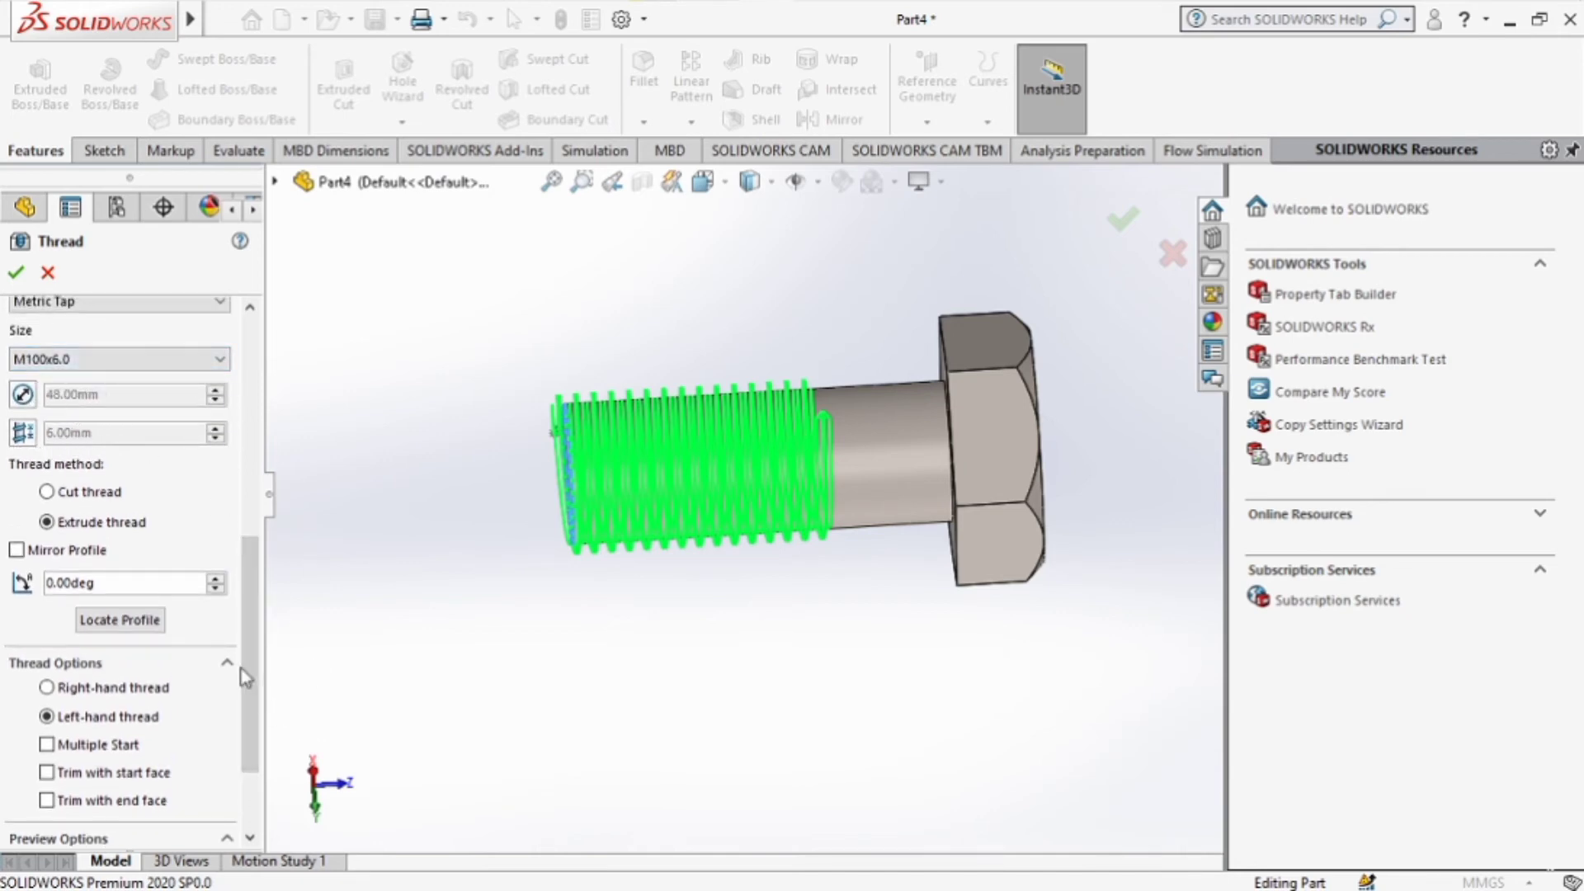
scroll(247, 593, "up", 5)
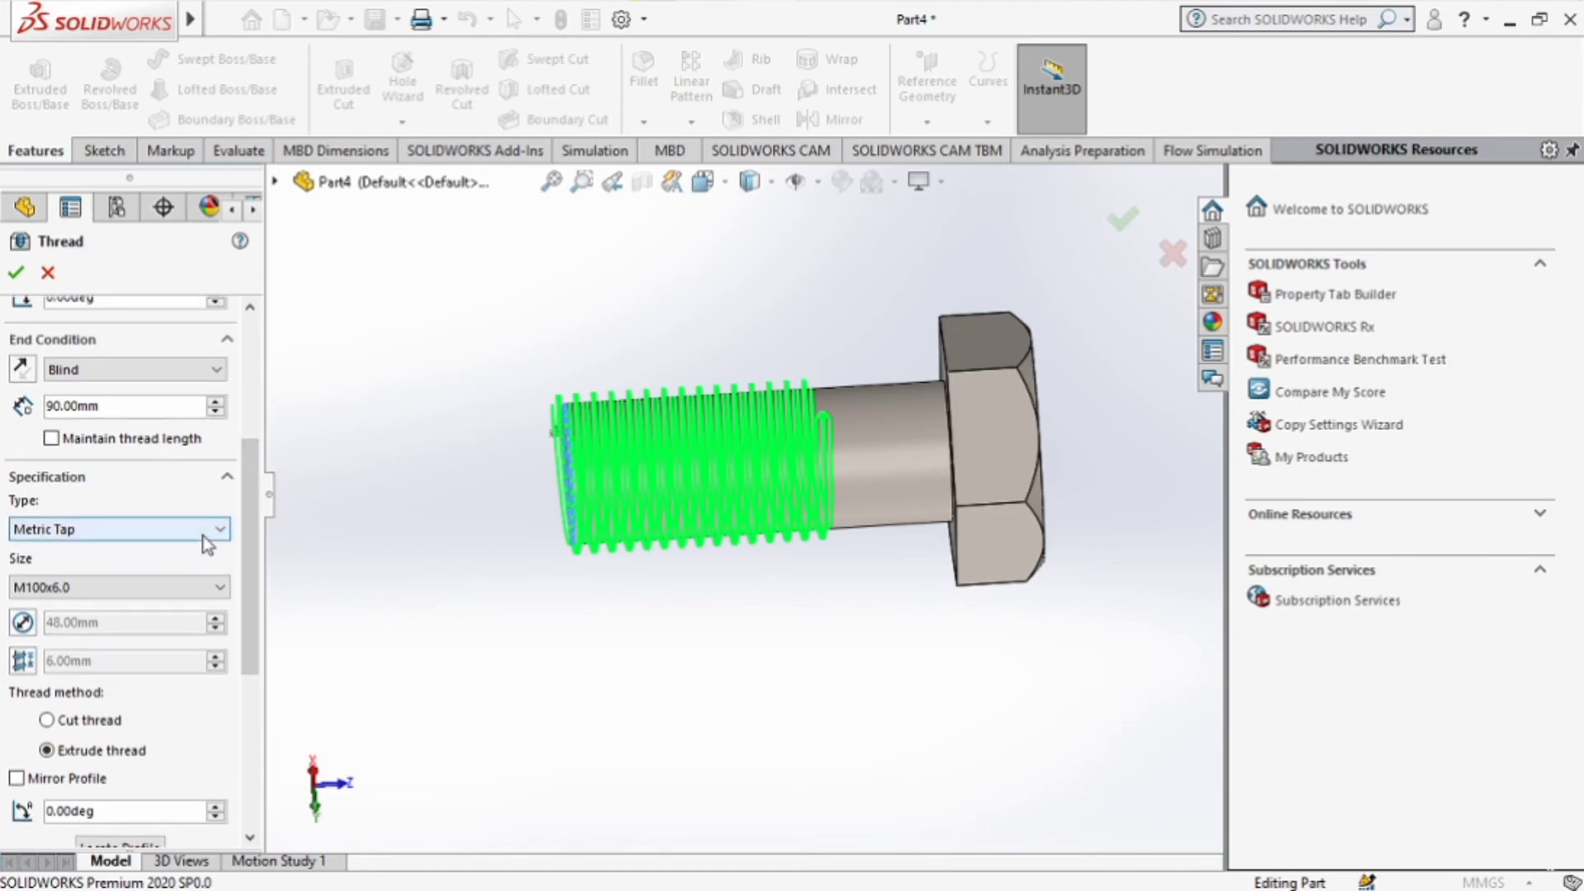
left_click(212, 528)
left_click(207, 541)
left_click_drag(246, 520, 274, 444)
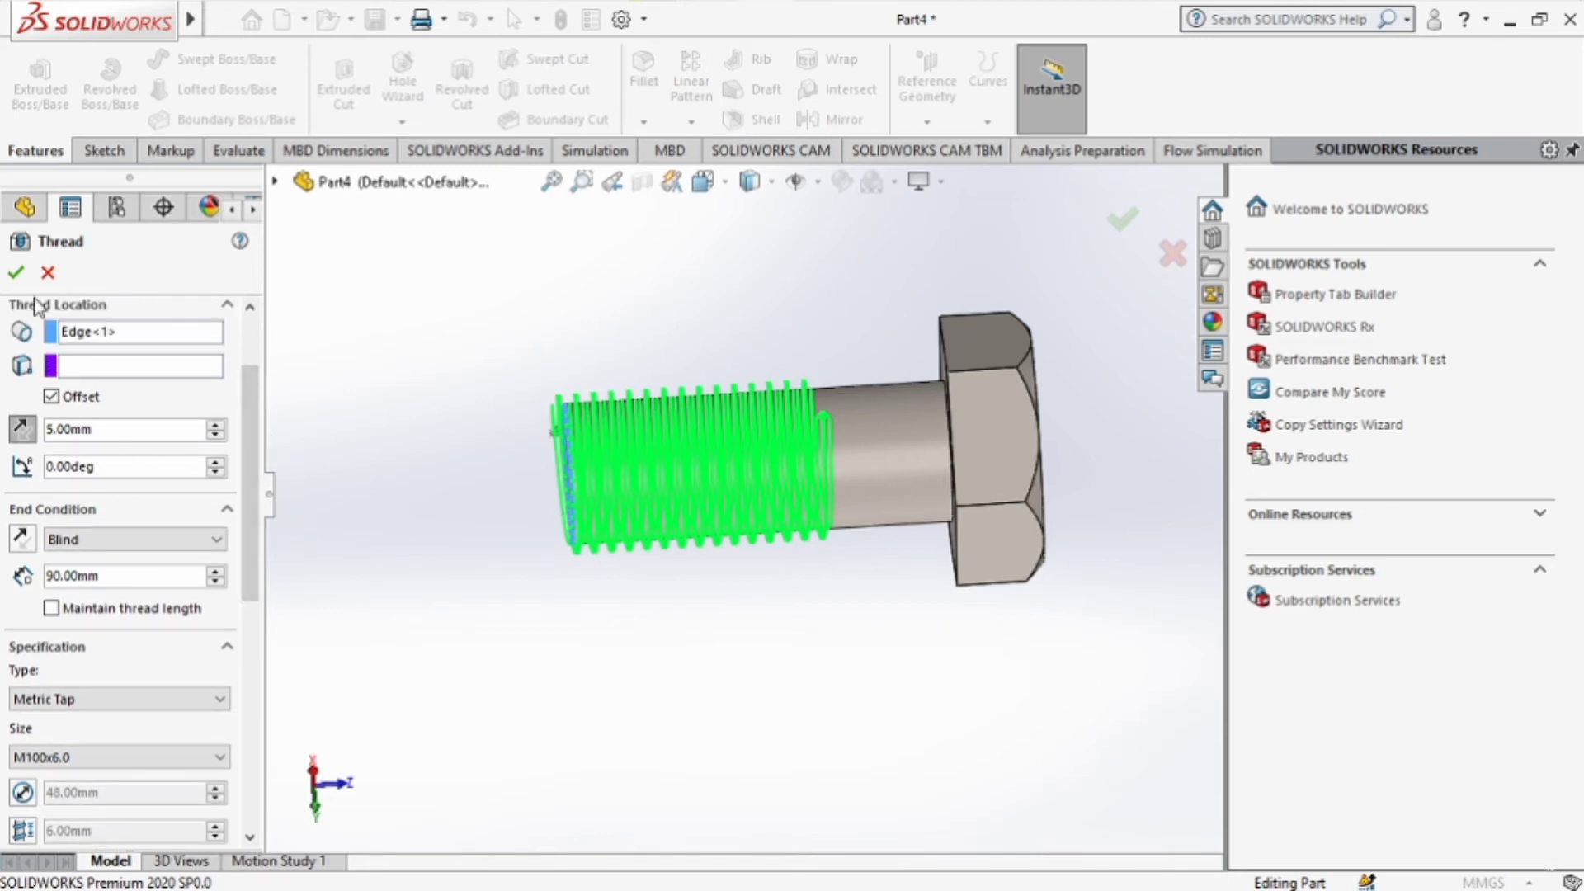
left_click(18, 272)
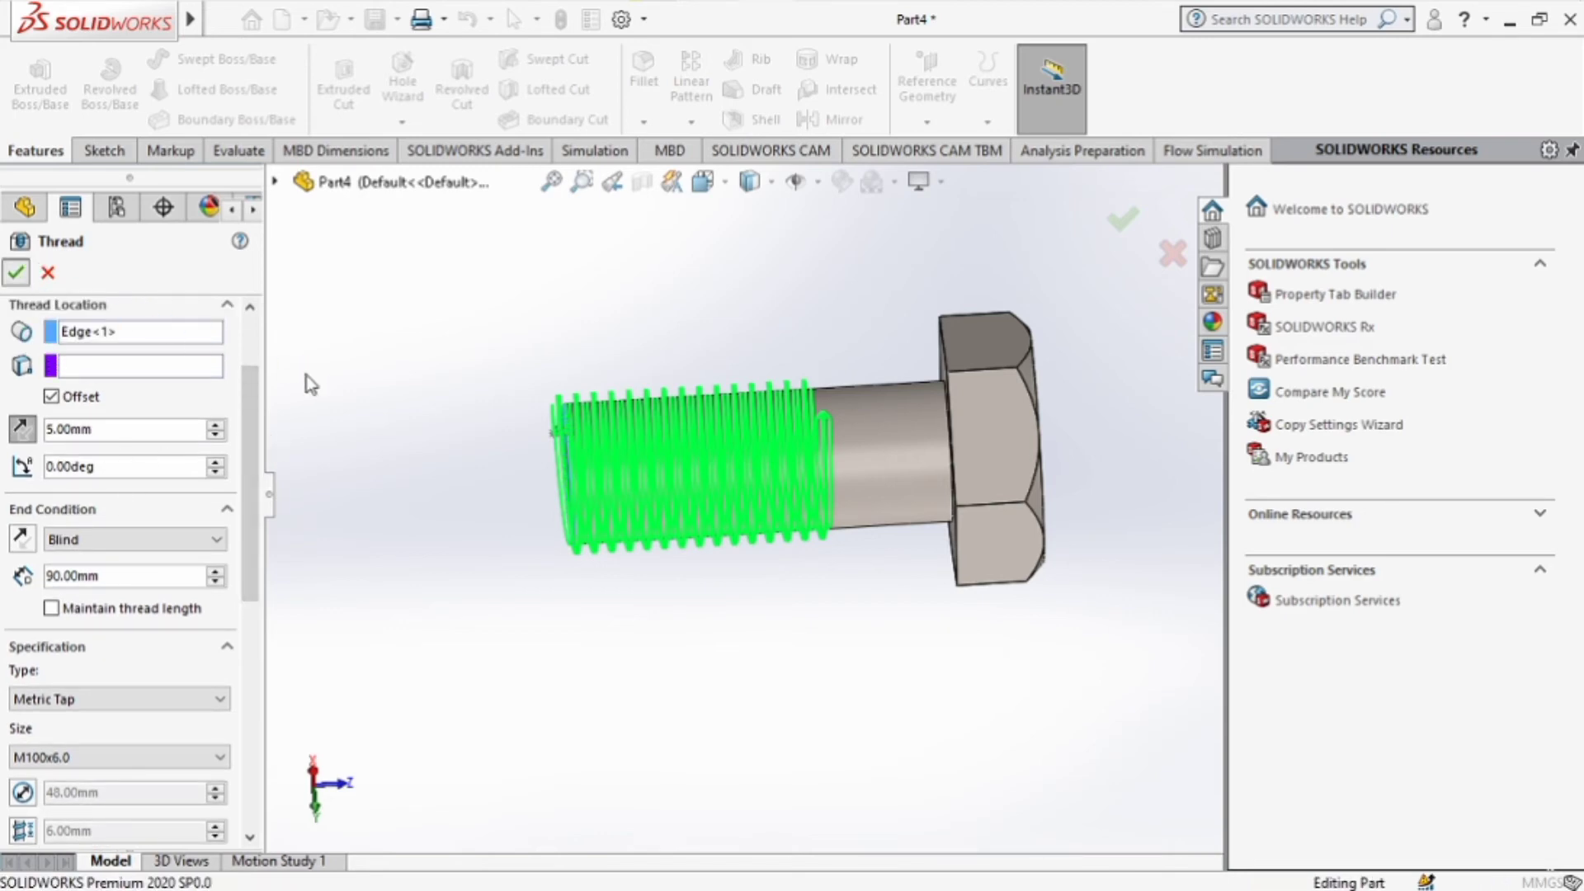
middle_click_drag(462, 366, 602, 629)
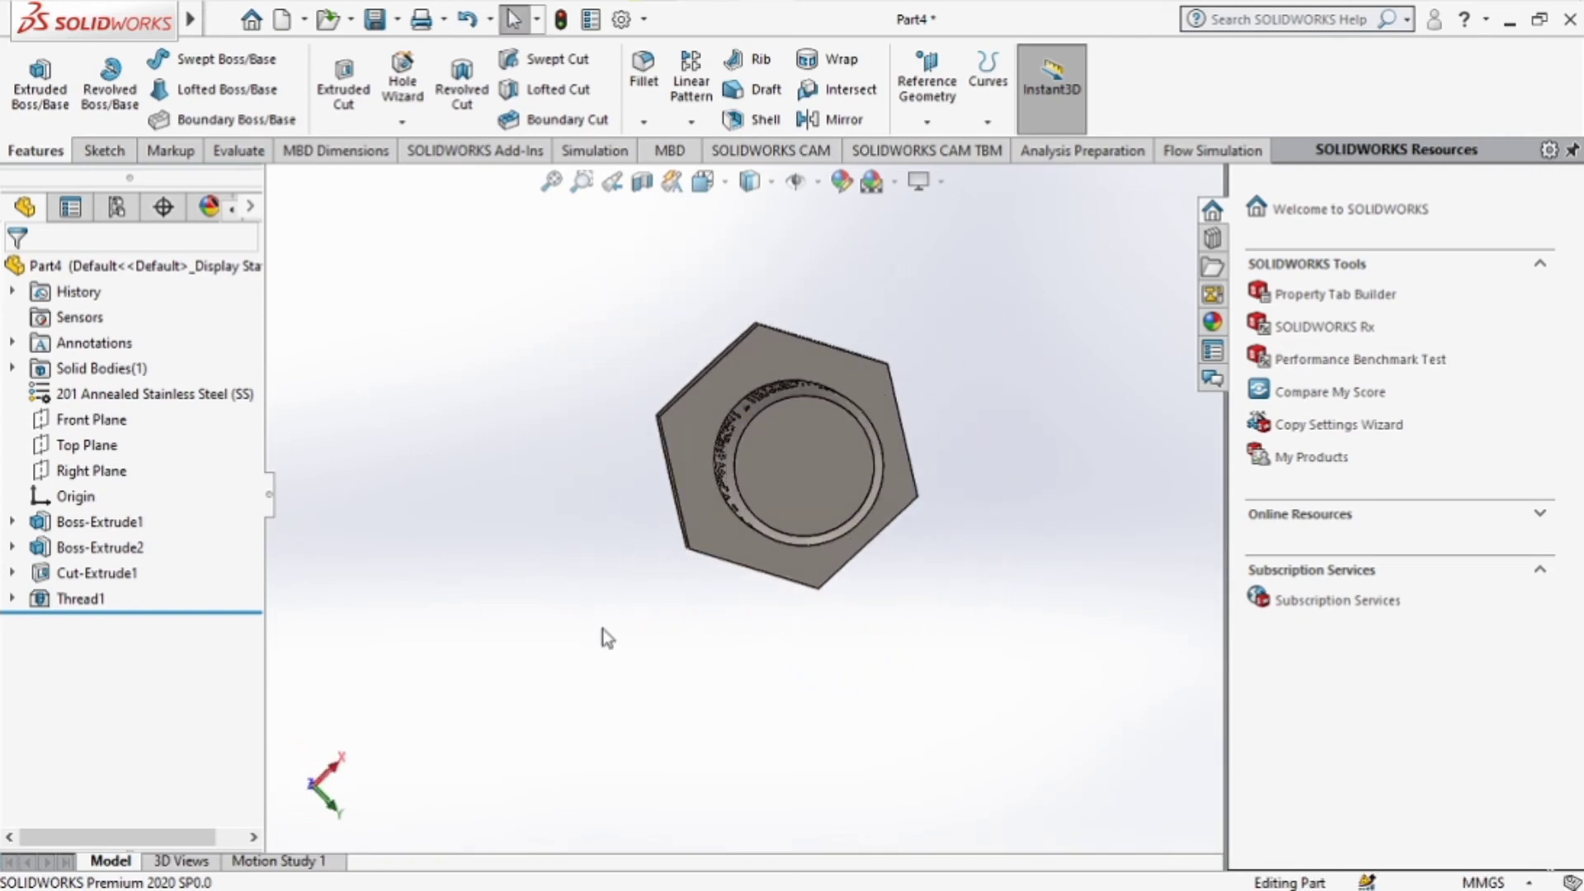
key("XF86AudioLowerVolume")
key("XF86AudioLowerVolume")
key("XF86AudioLowerVolume")
key("XF86AudioLowerVolume")
key("XF86AudioLowerVolume")
key("XF86AudioLowerVolume")
key("XF86AudioLowerVolume")
key("XF86AudioLowerVolume")
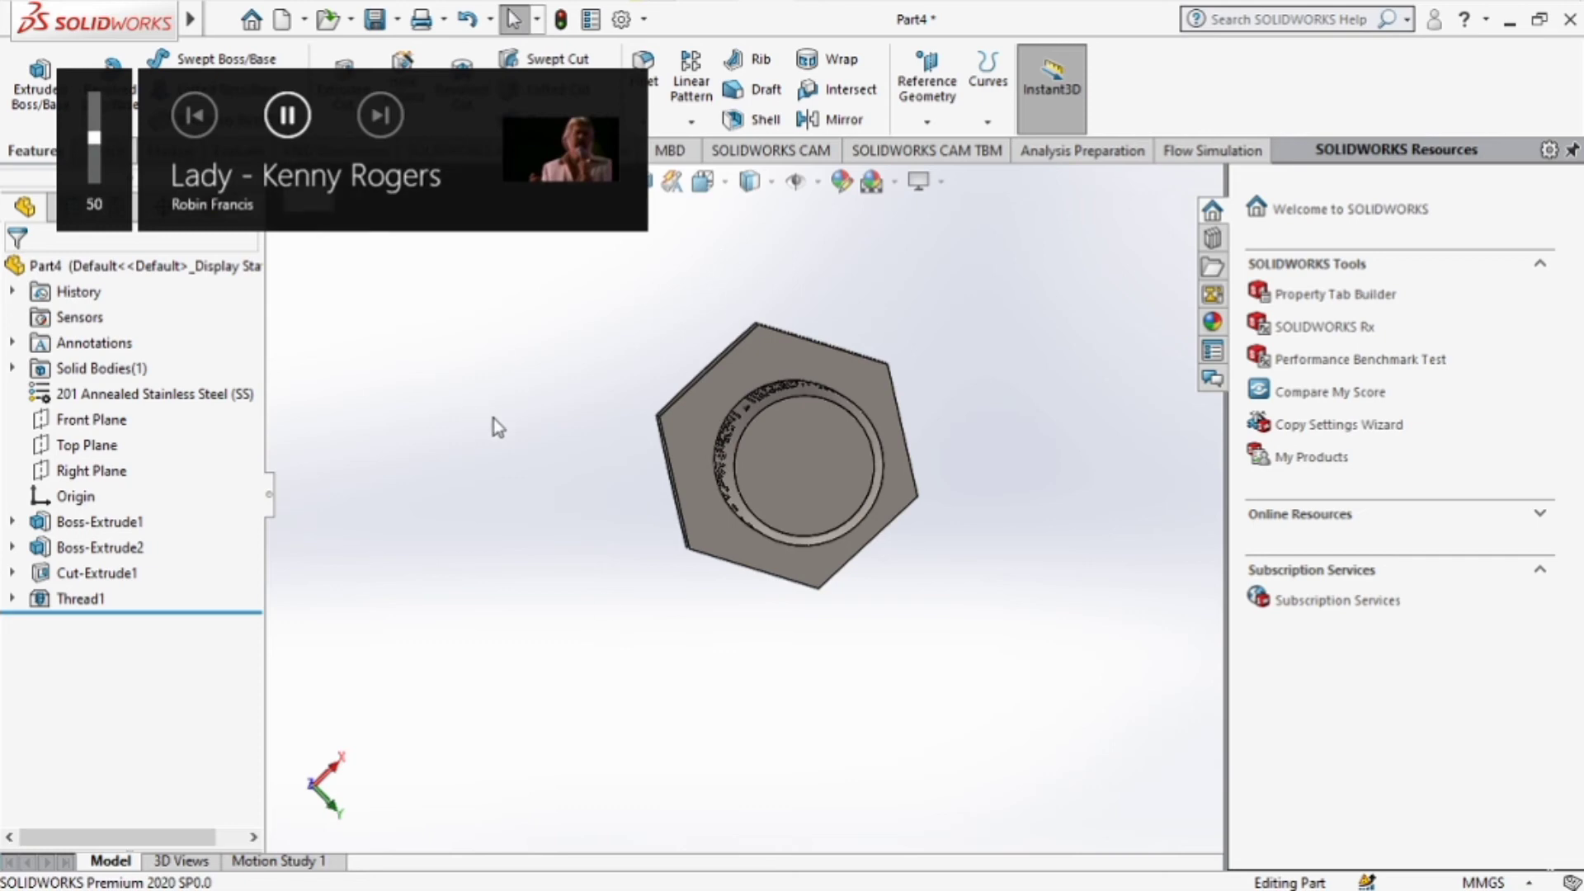
Step: Sketch two concentric circles of about 53.6 mm and 80 mm diameter on the shank's end face, centred on the origin
middle_click_drag(493, 418, 761, 482)
right_click(768, 473)
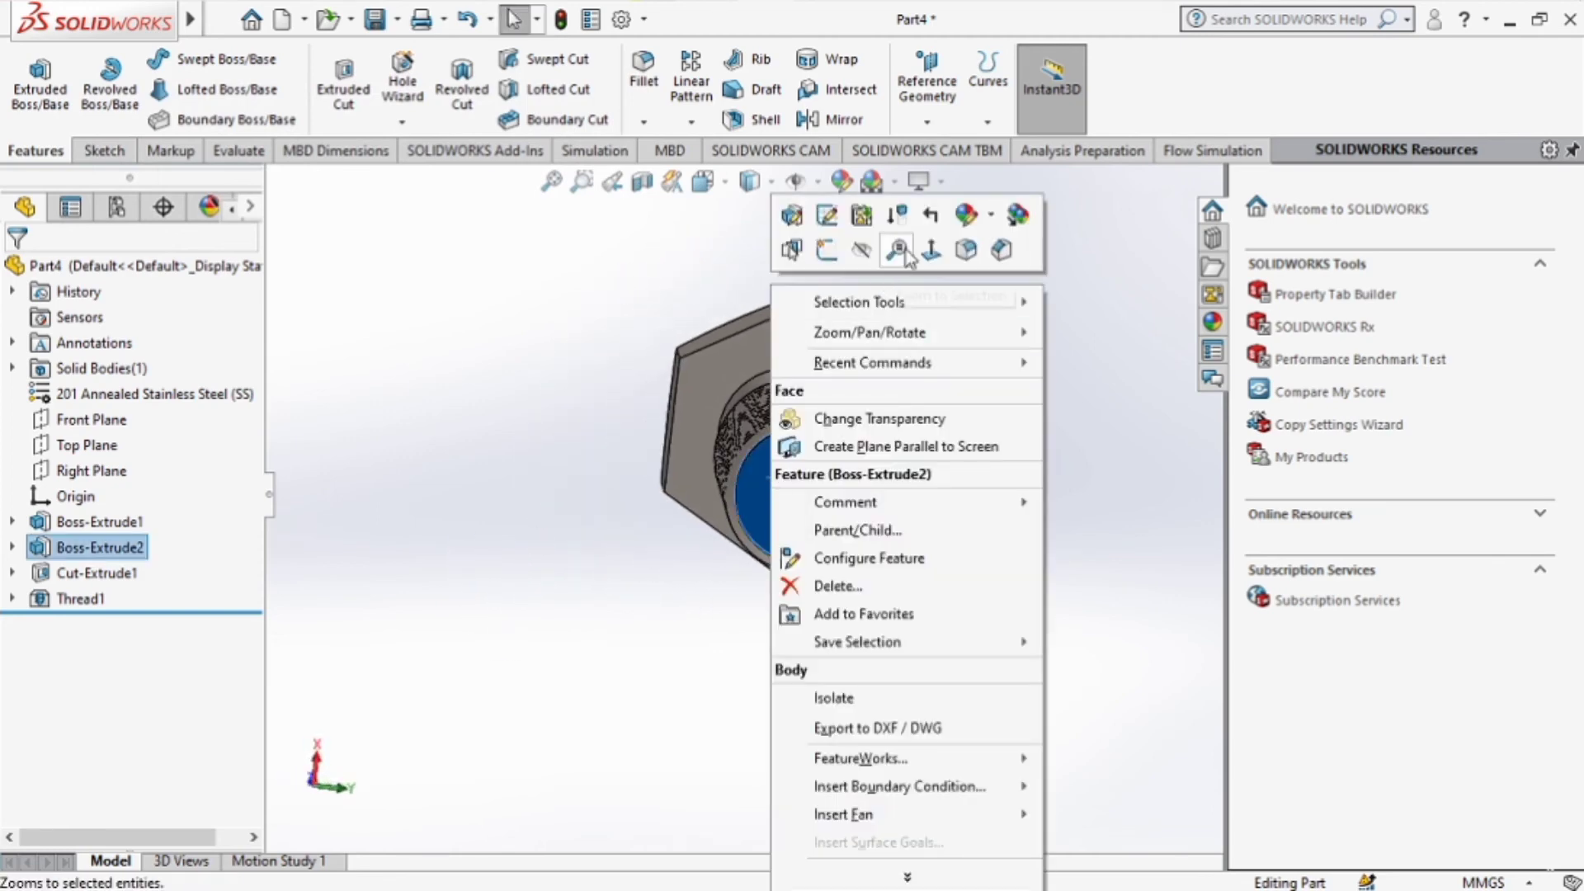
left_click(931, 249)
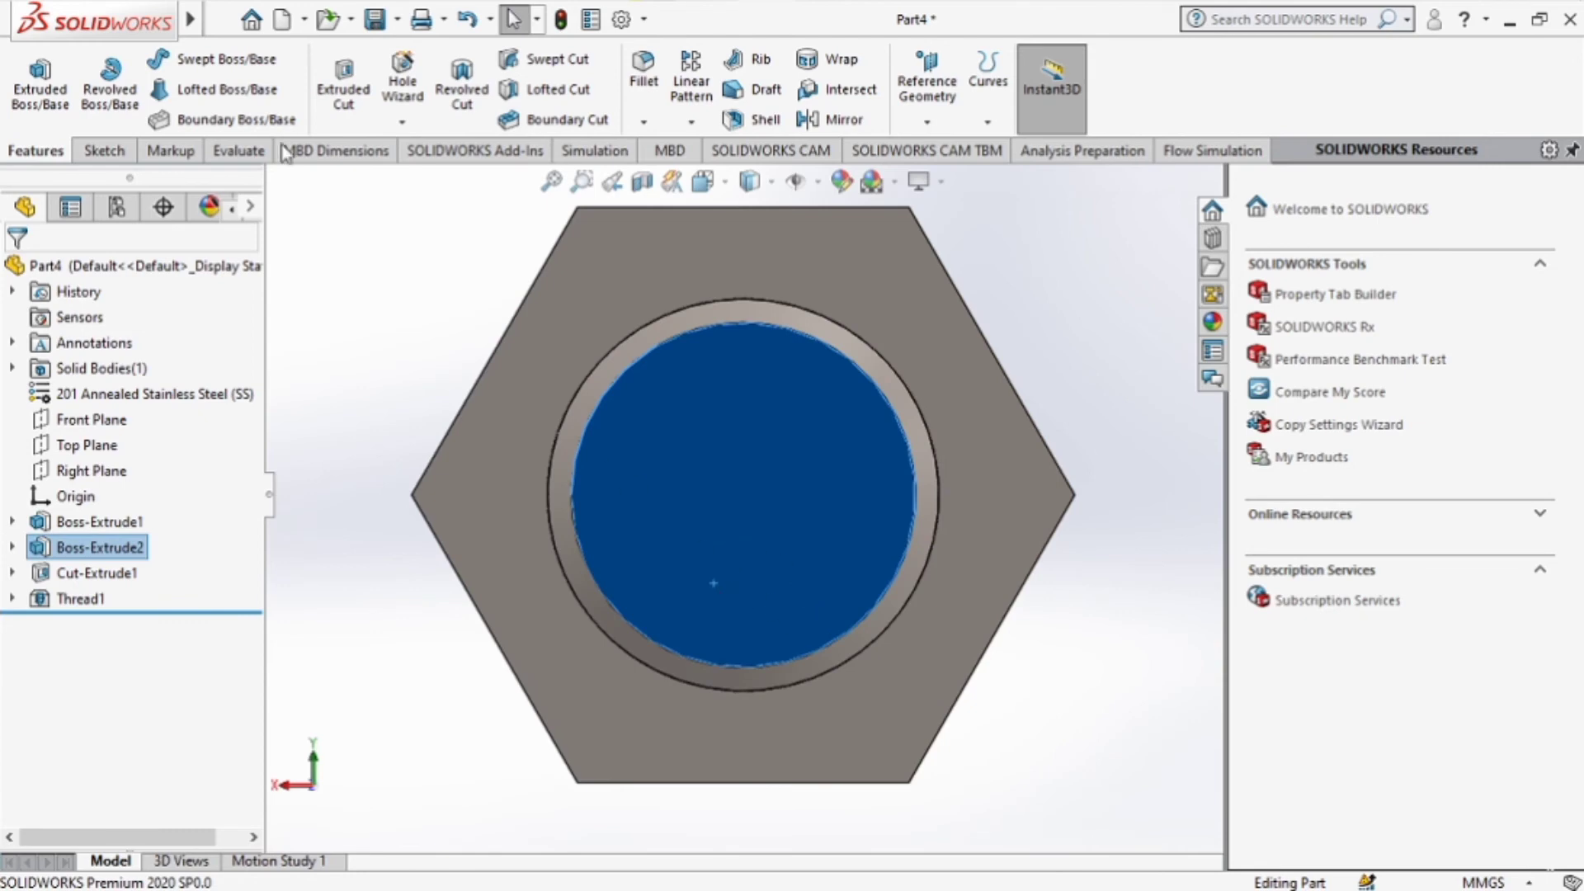
left_click(102, 151)
left_click(197, 60)
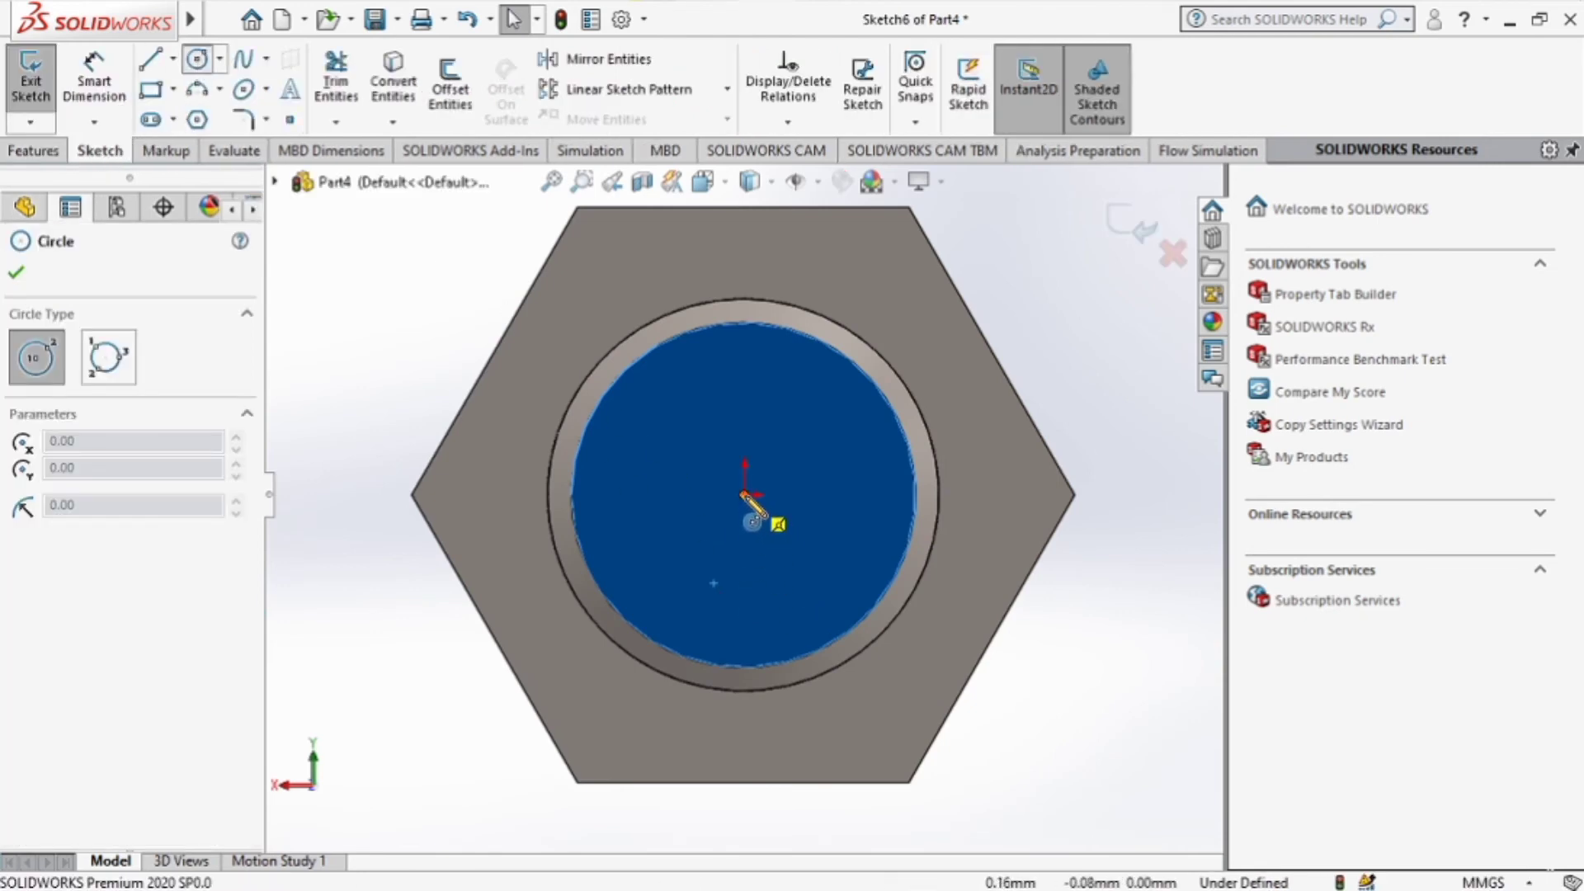
left_click(744, 495)
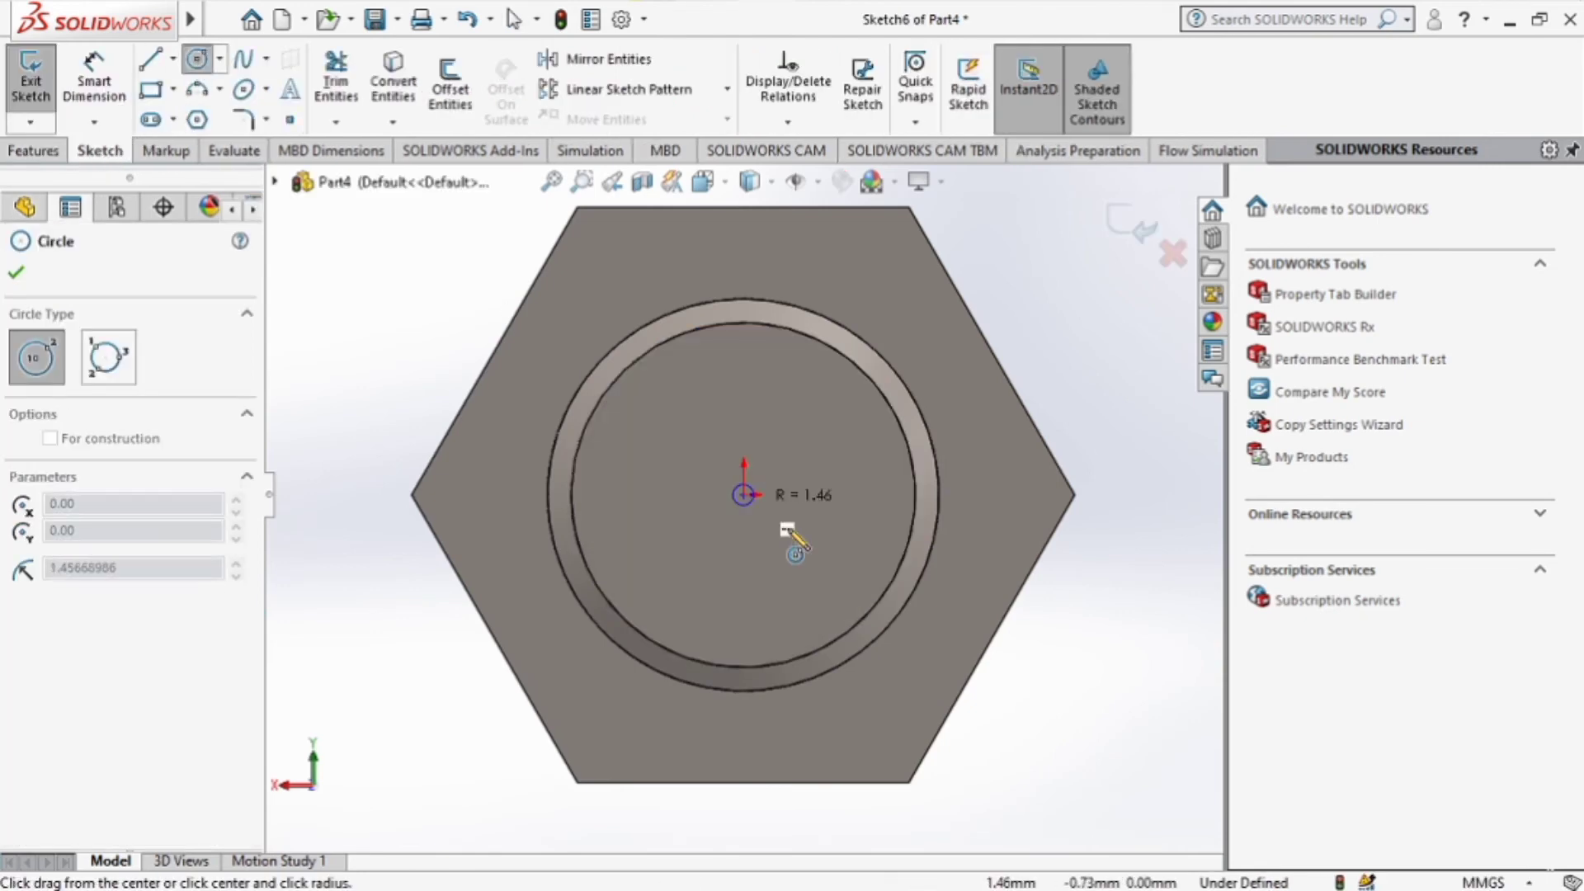
left_click(890, 627)
left_click(744, 495)
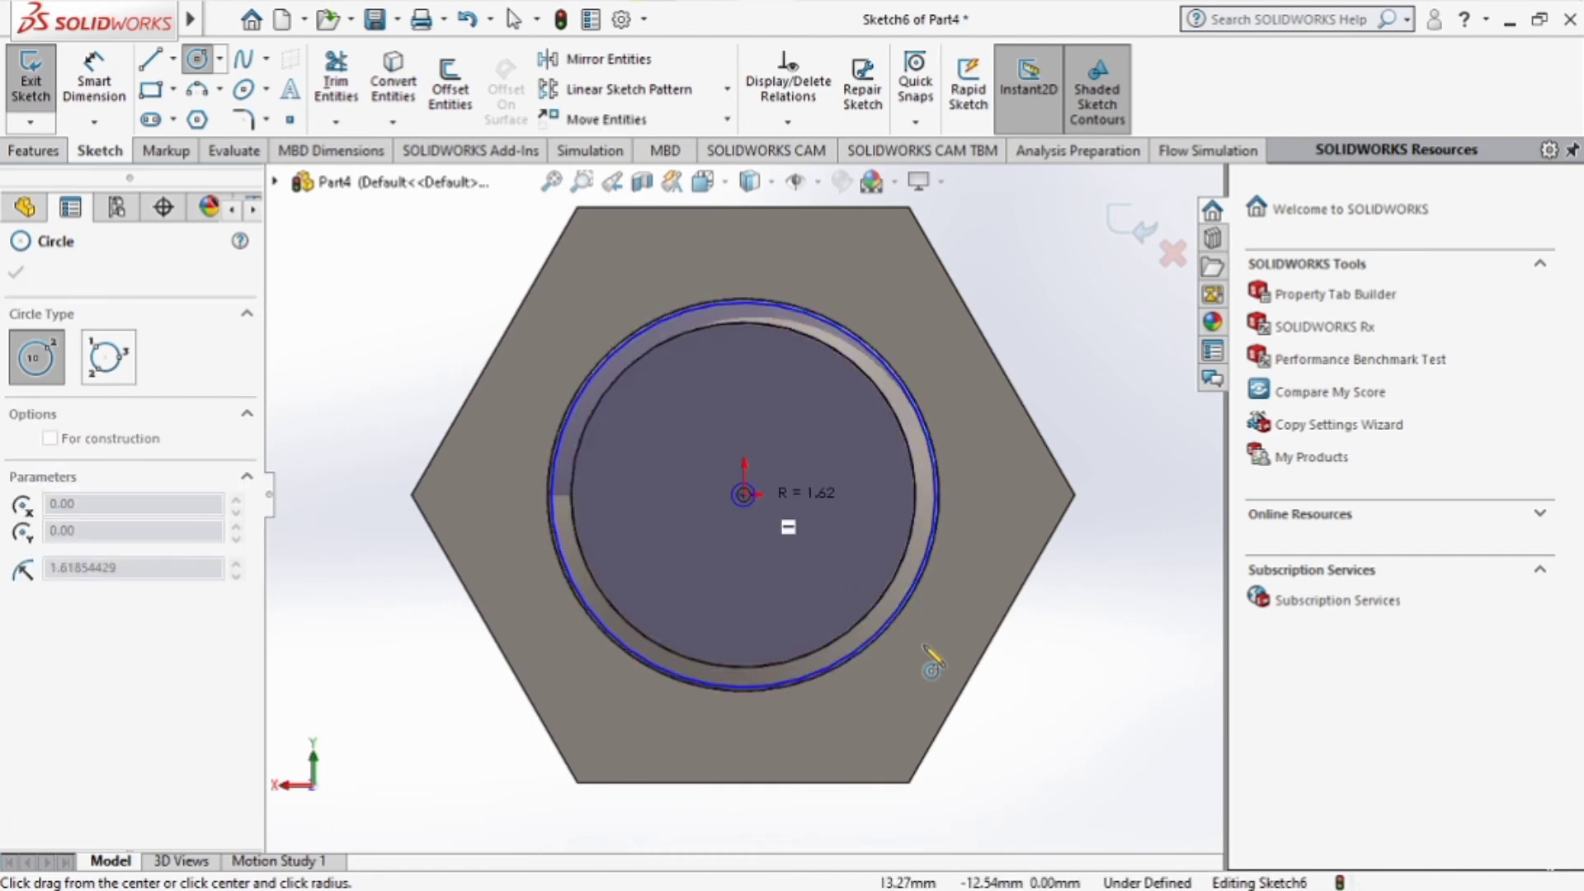
left_click(971, 684)
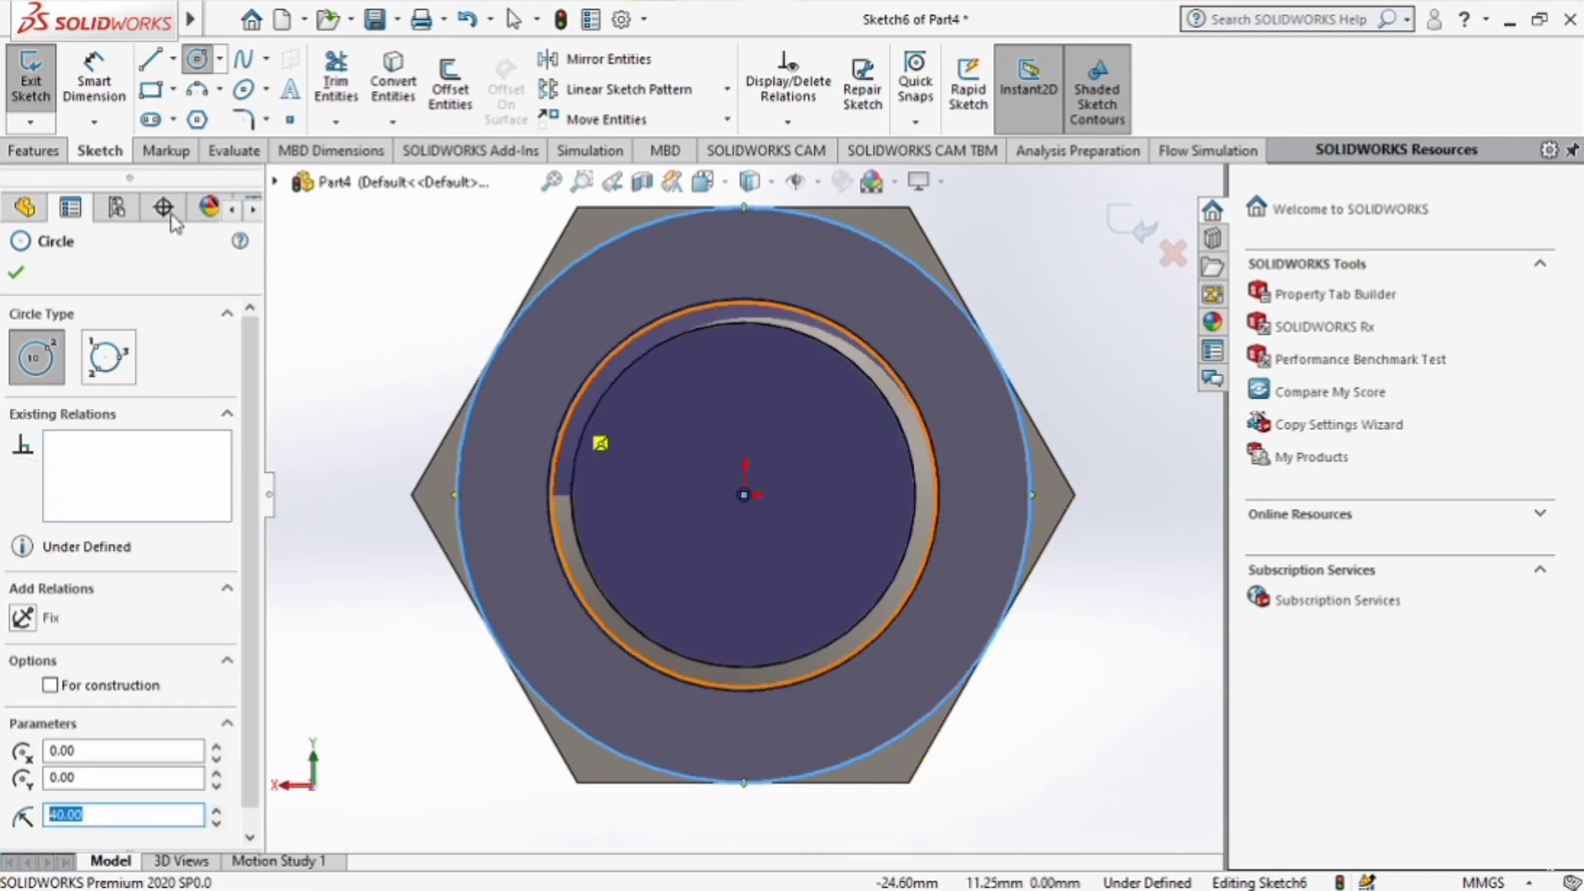
Step: Dimension the inner circle to 48 mm diameter and the outer circle to 80 mm diameter
key("Escape")
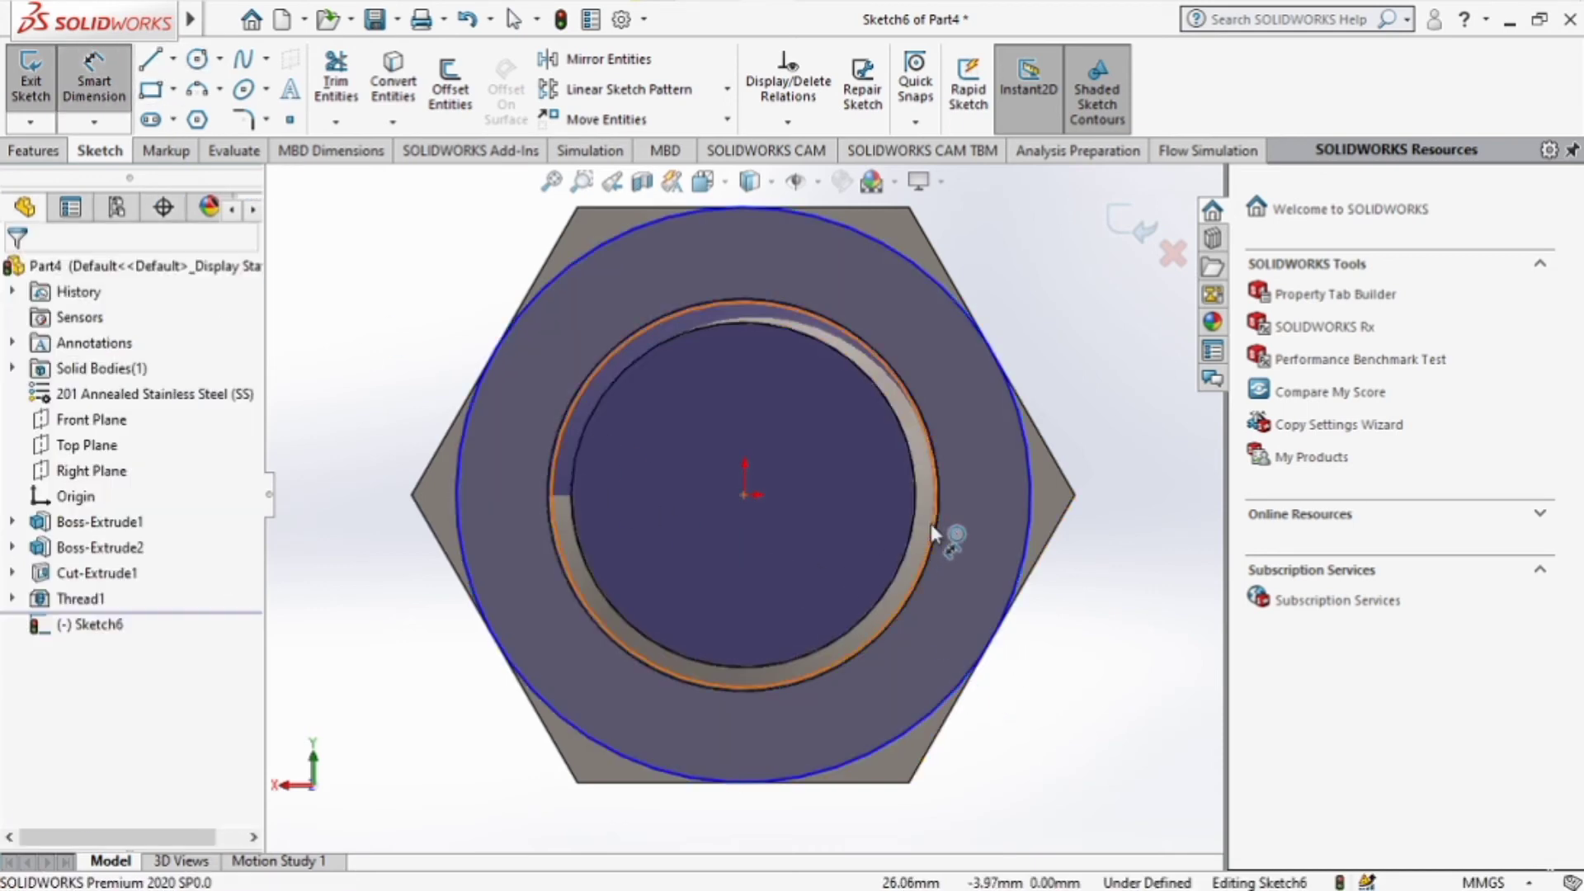
left_click(933, 528)
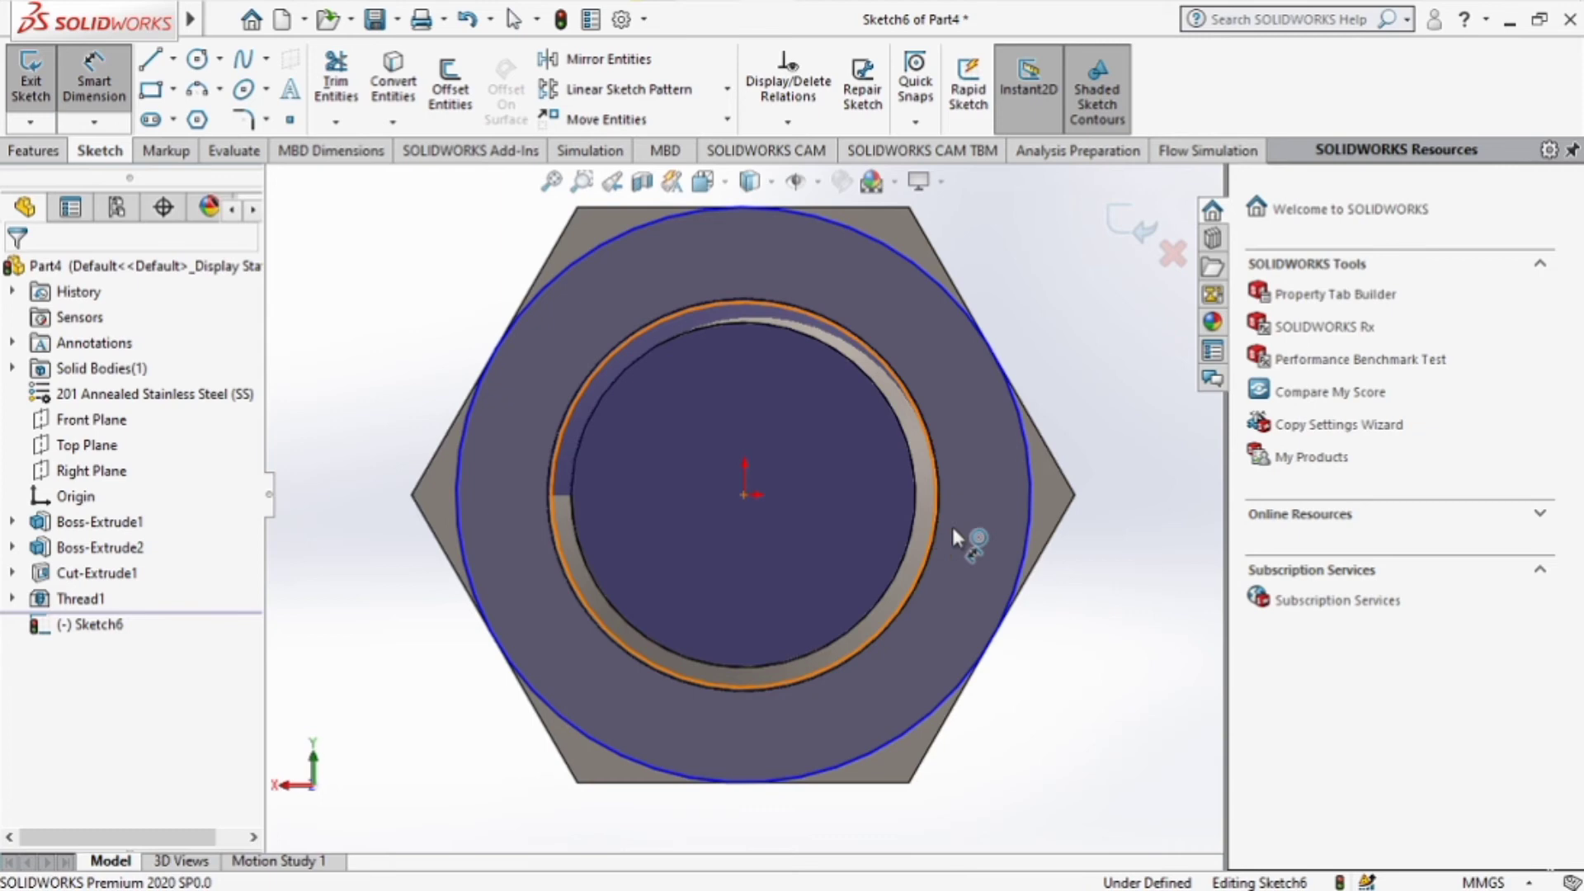
left_click(1142, 529)
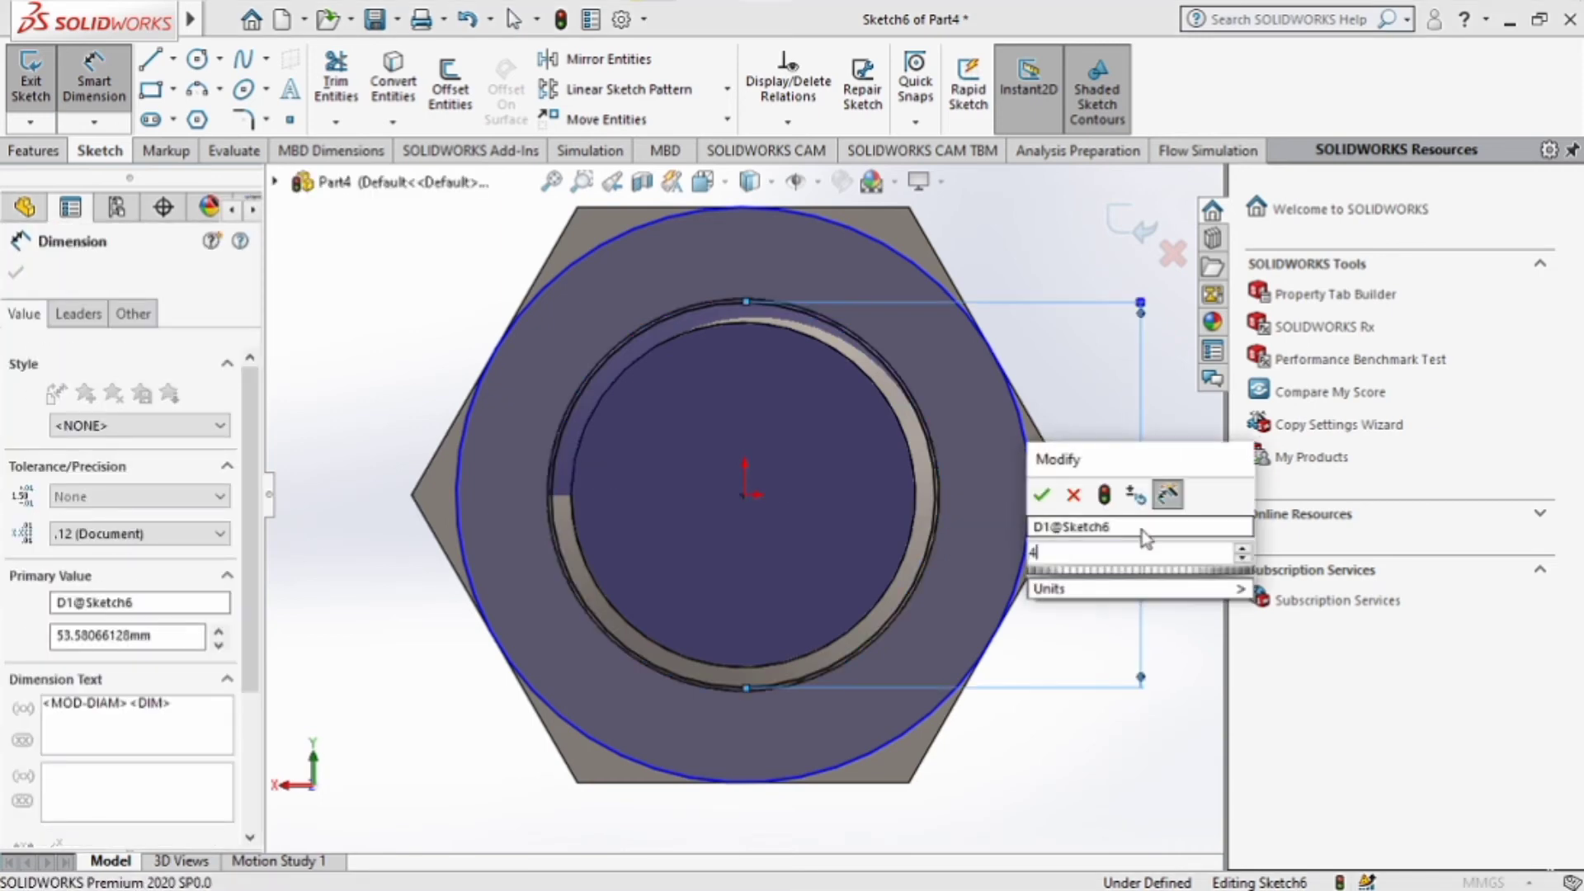
type("48")
key("Escape")
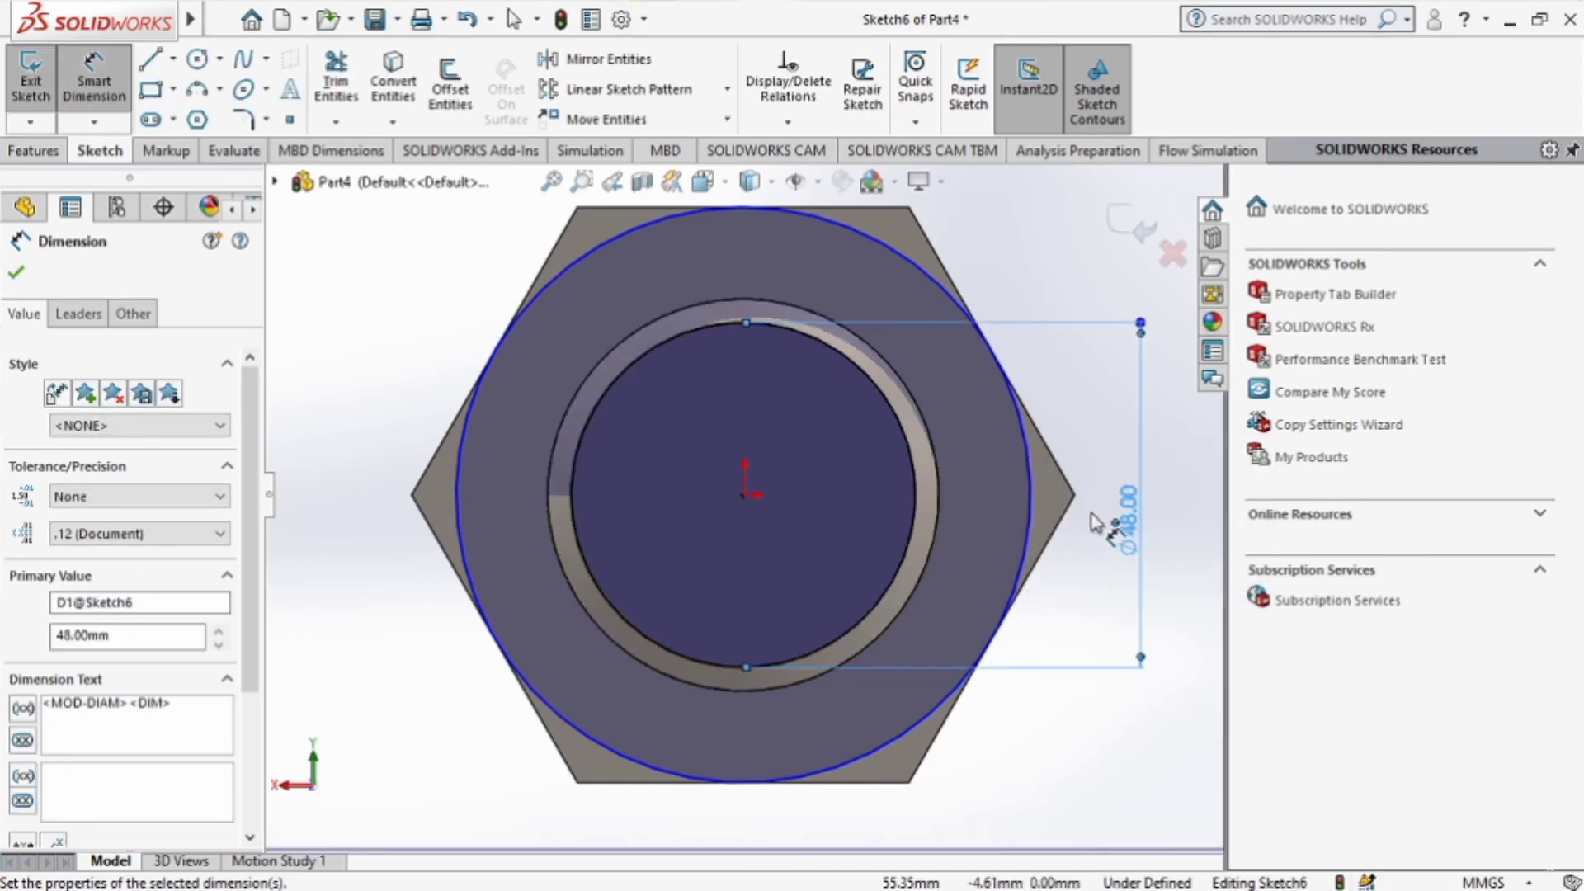
left_click(1028, 522)
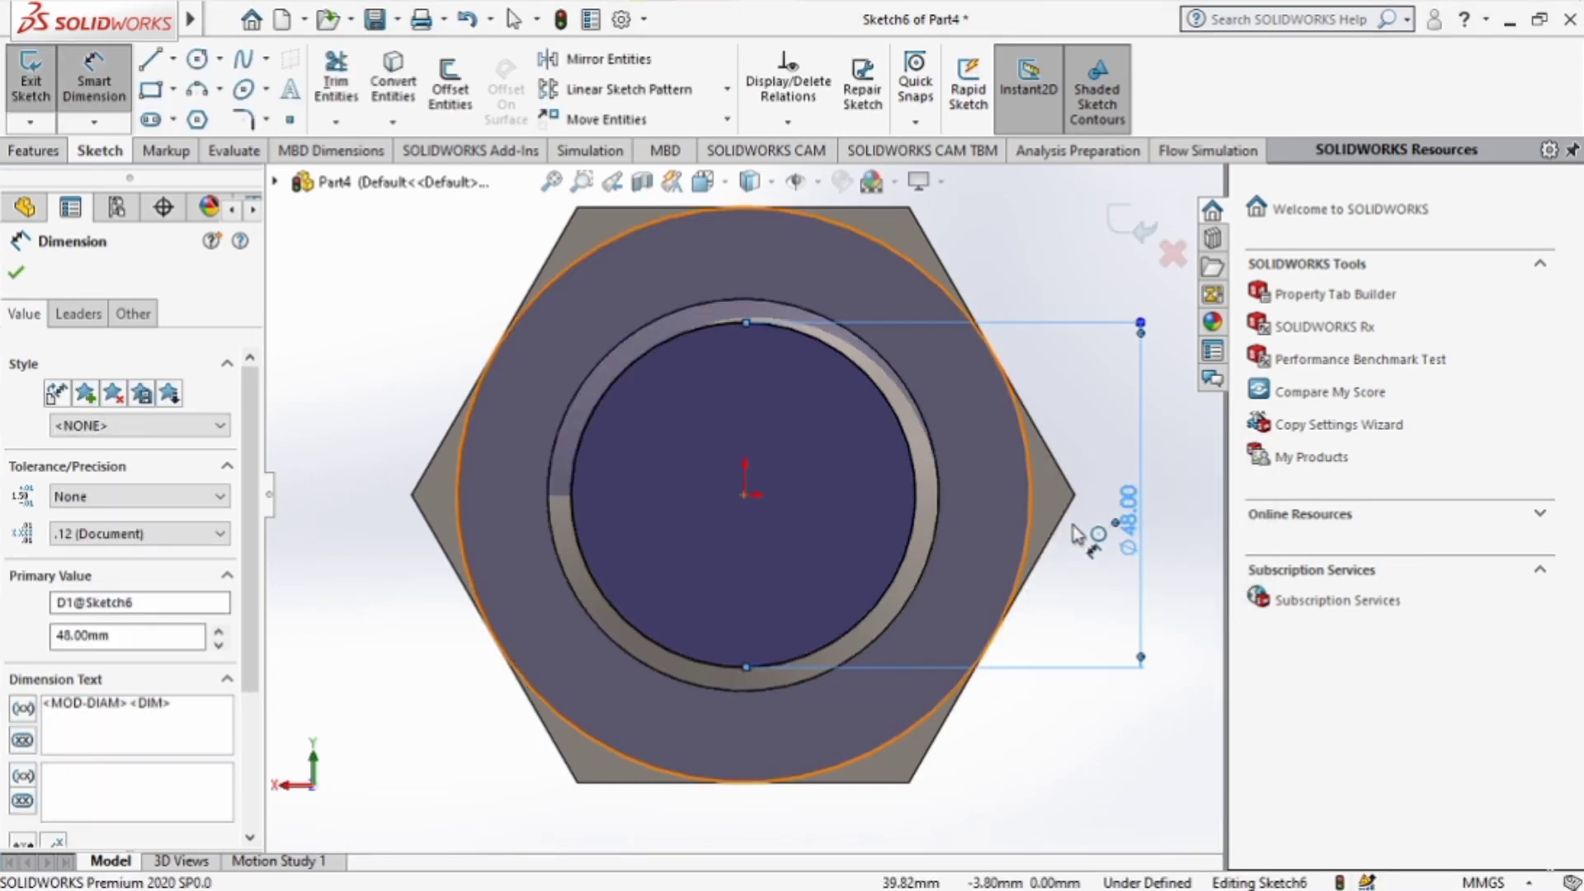
left_click(1100, 528)
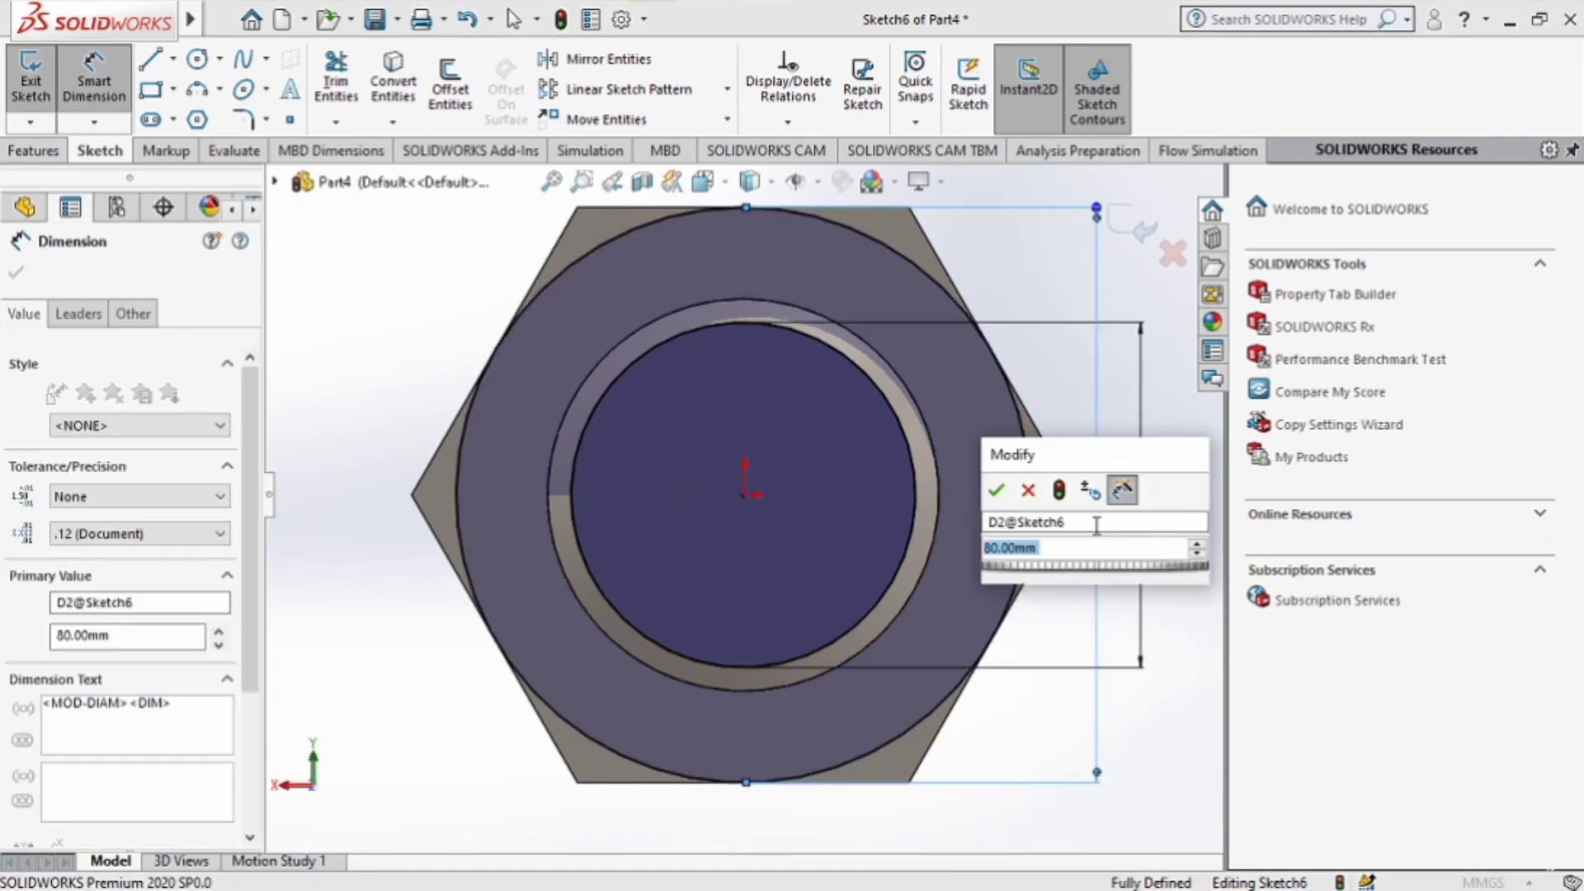
left_click(996, 491)
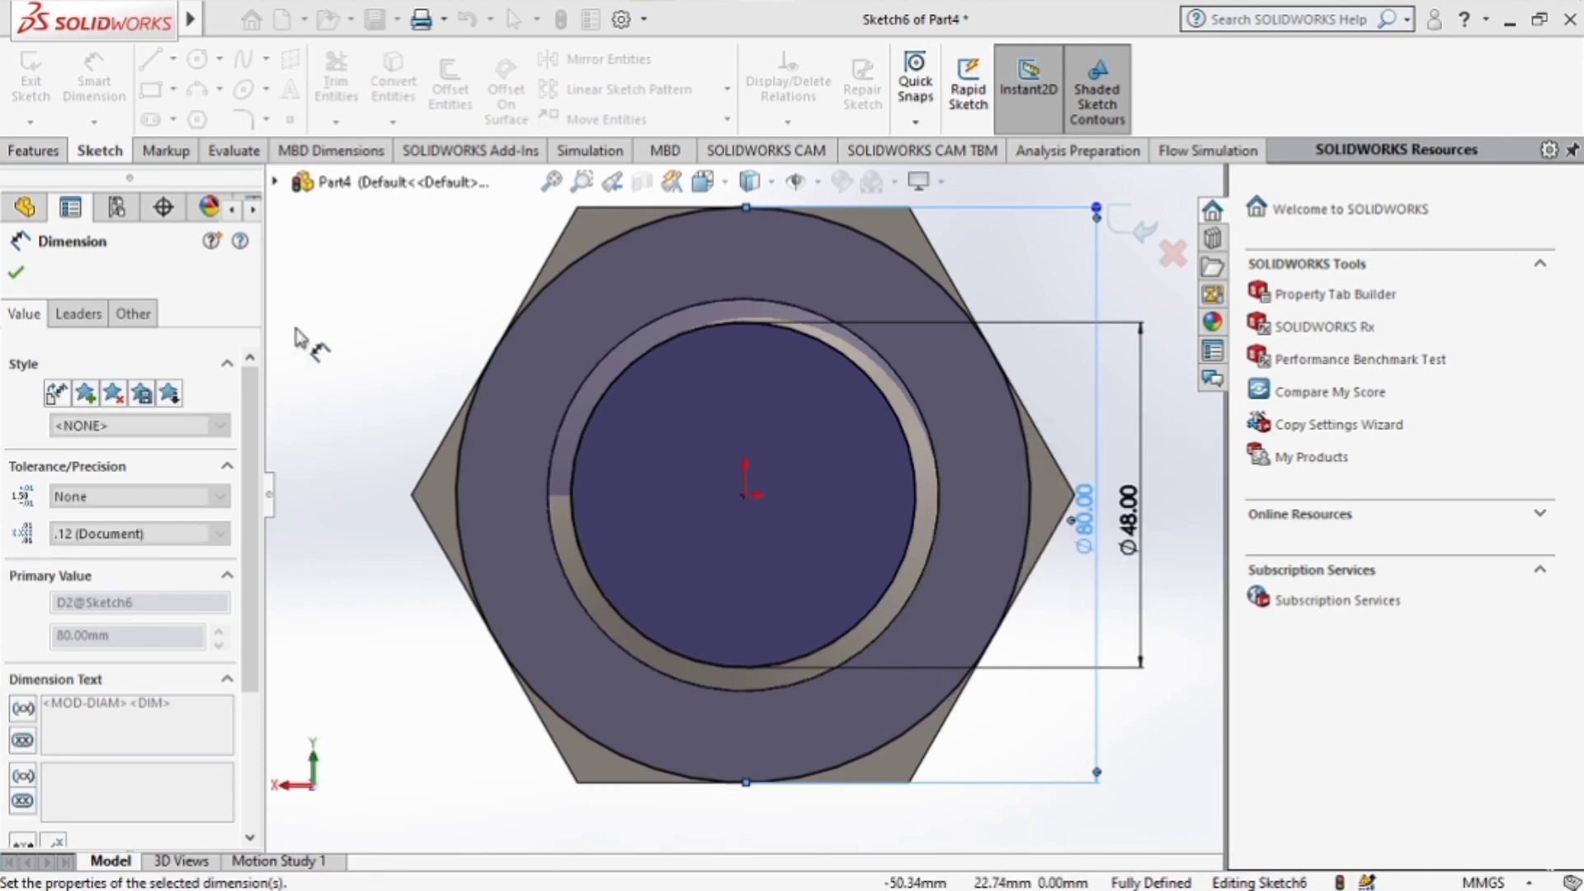
left_click(30, 154)
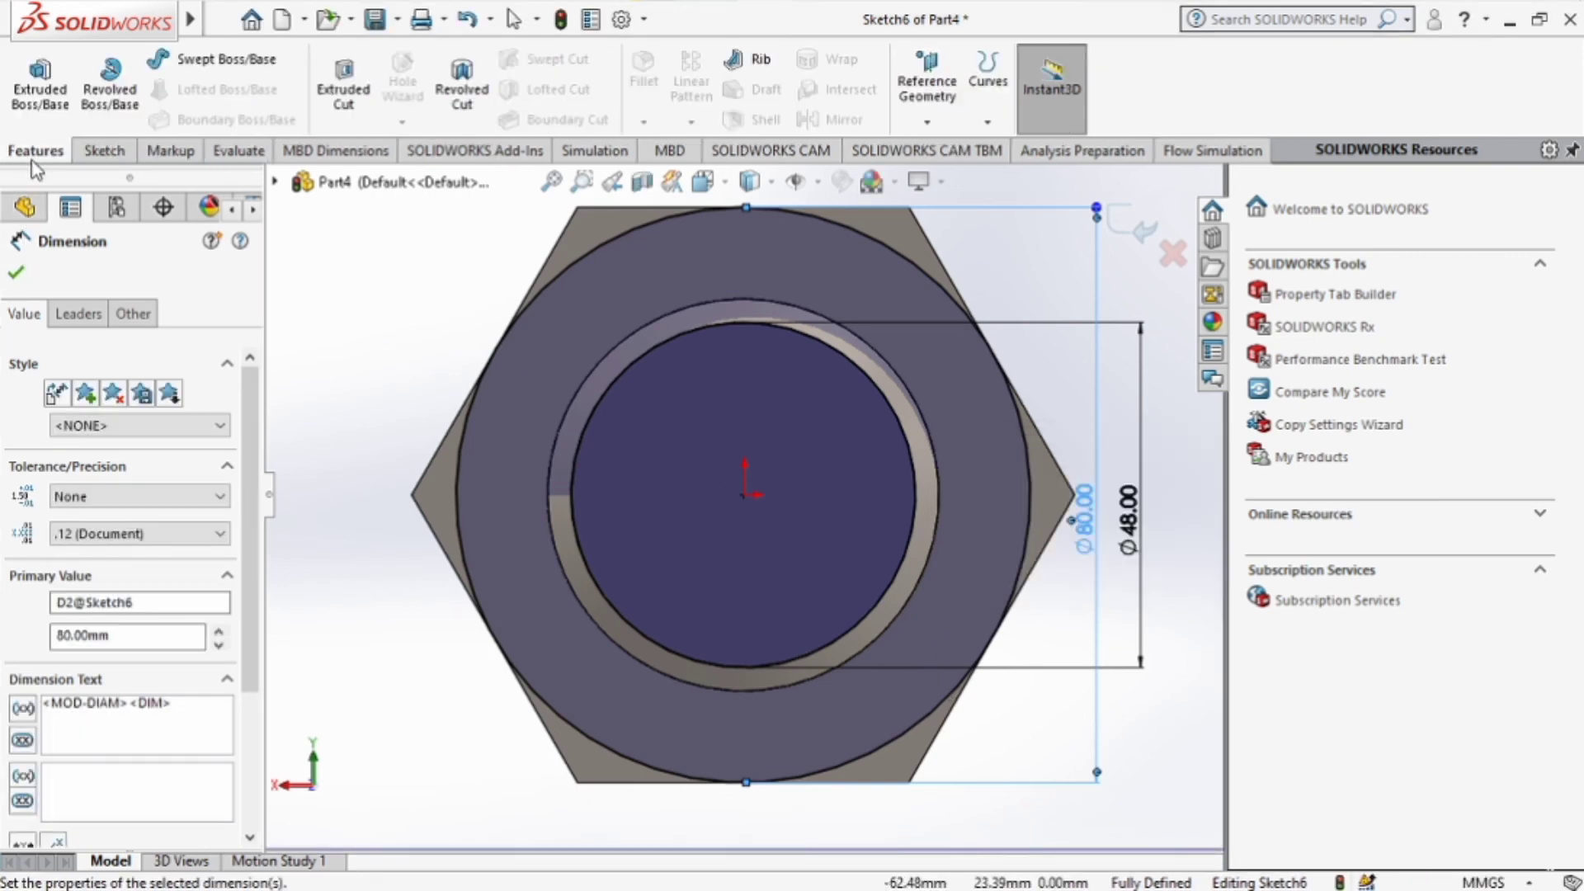
Step: Cut-extrude the ring sketch 140 mm Blind, with the direction reversed to point away from the bolt head
left_click(345, 97)
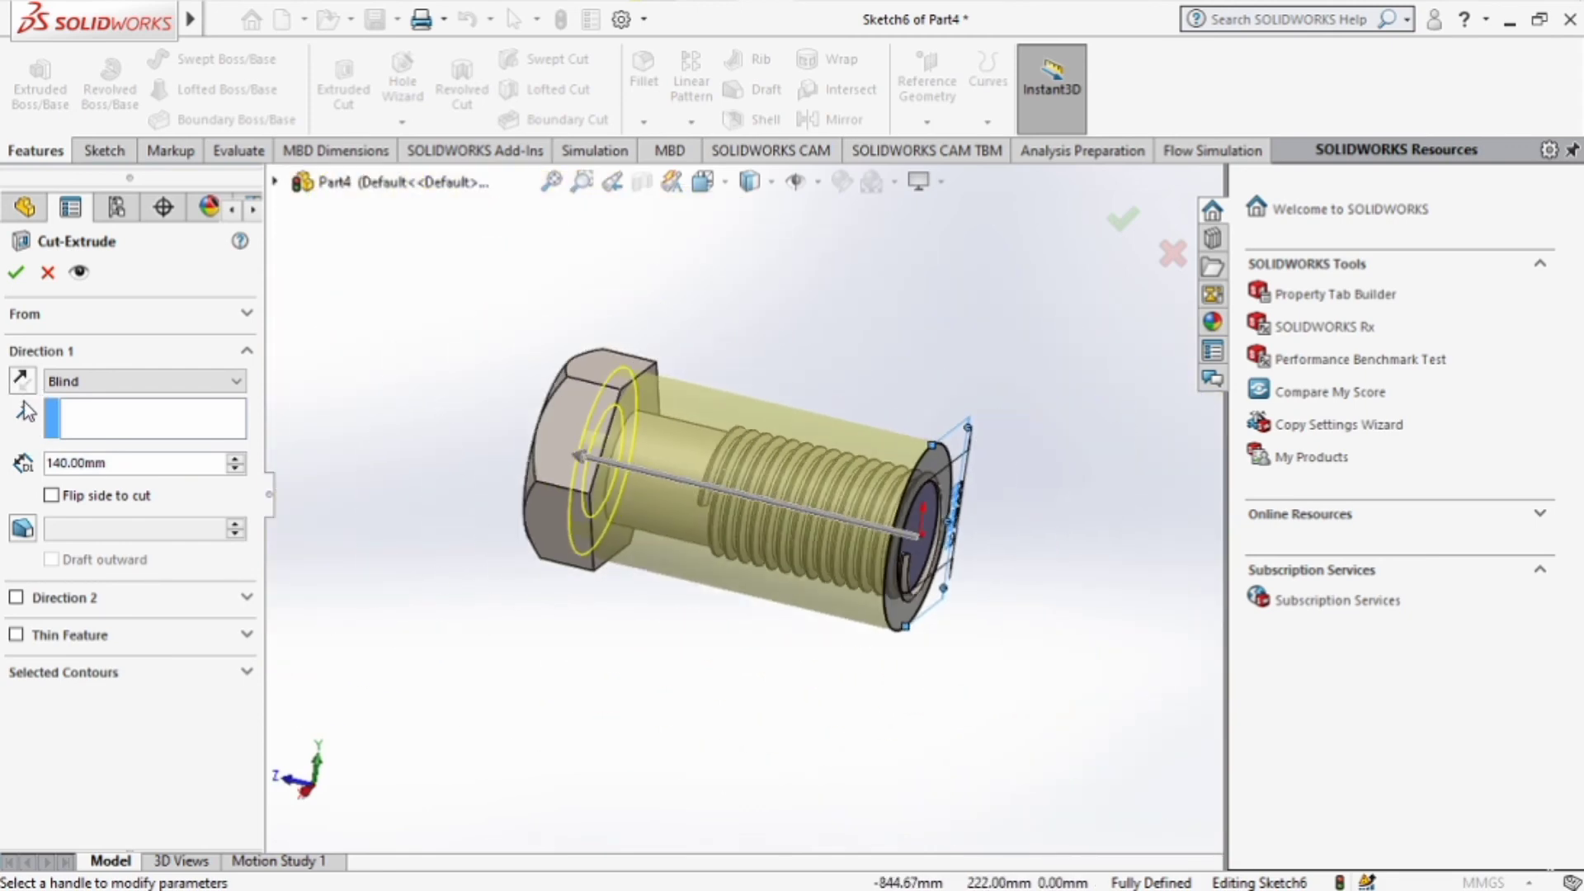
left_click(20, 384)
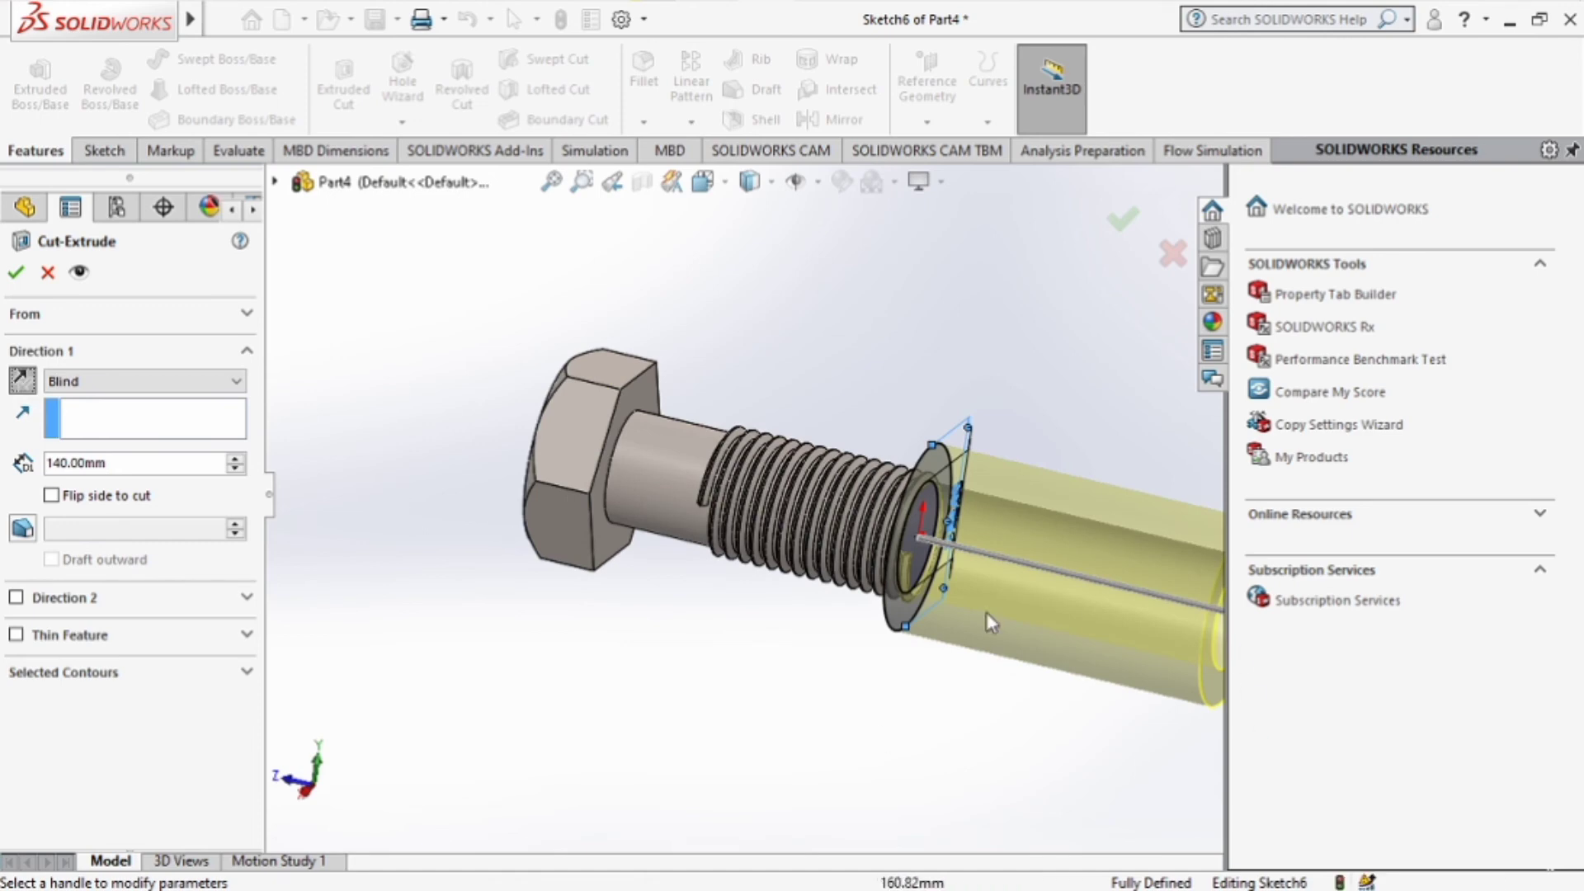
left_click(18, 272)
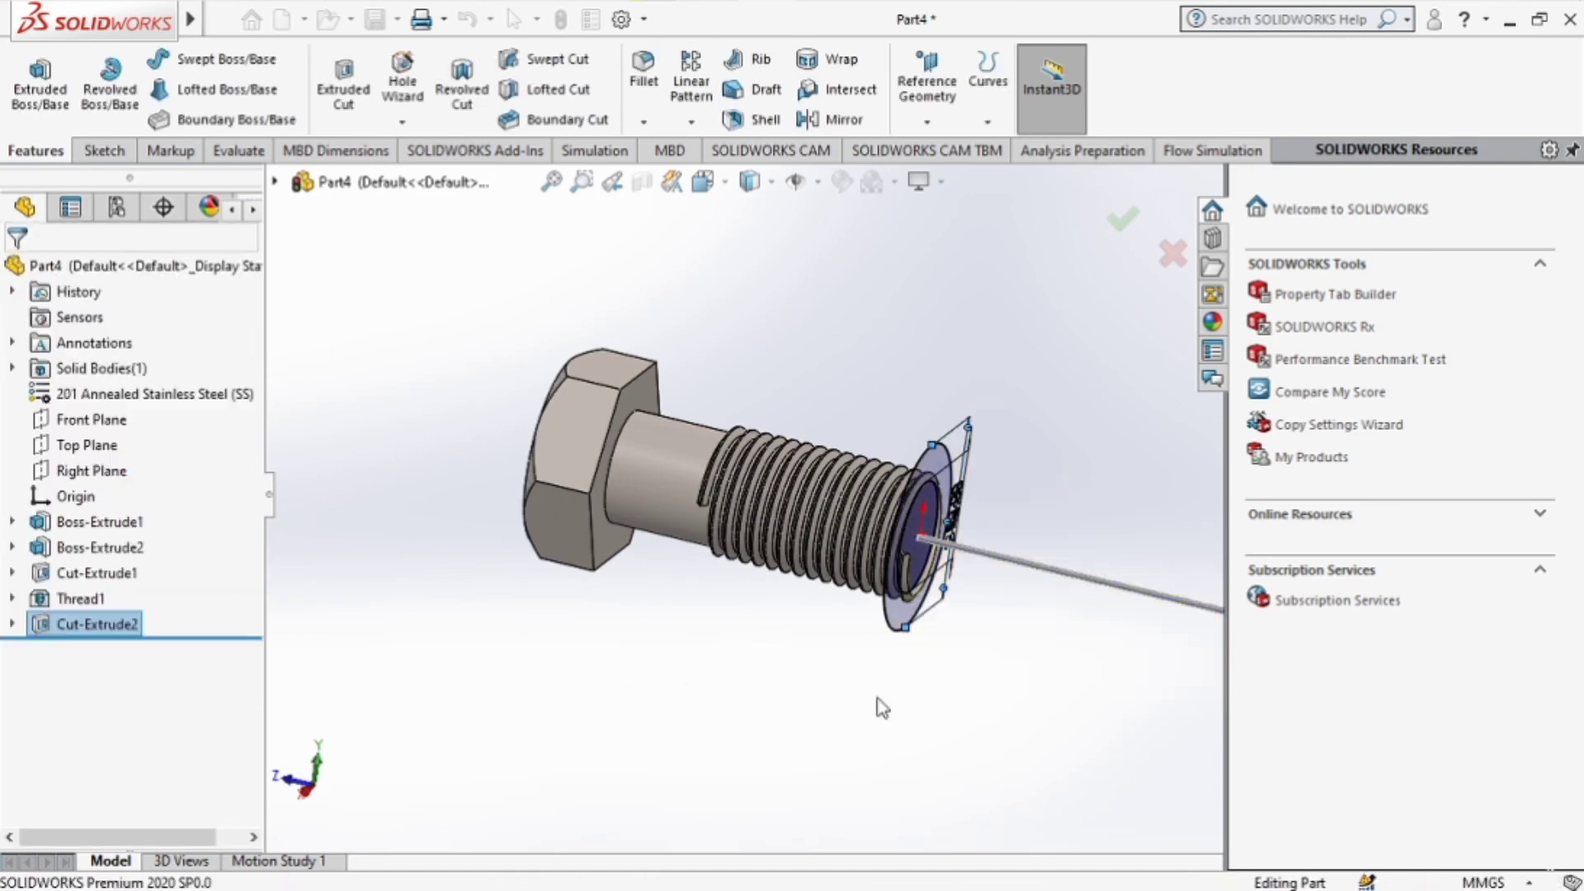
Step: Examine the cut end of the threaded shank up close and the whole bolt from the head to the thread
scroll(915, 587, "down", 5)
scroll(890, 577, "down", 2)
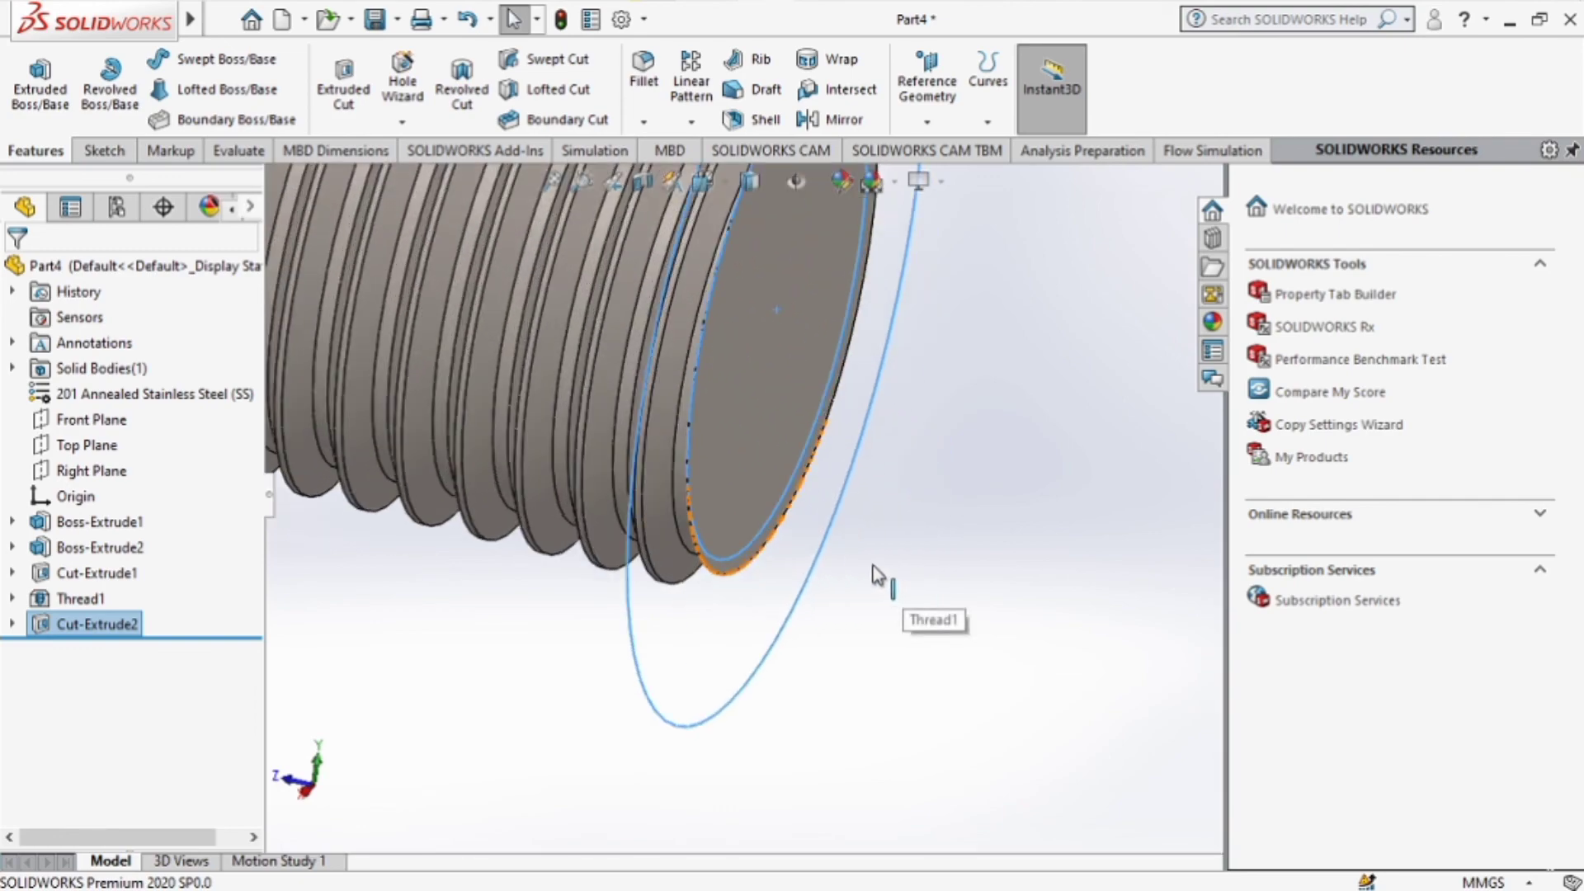
scroll(932, 578, "up", 2)
left_click(933, 576)
scroll(940, 551, "up", 1)
mouse_move(940, 551)
middle_mouse_down()
mouse_move(859, 640)
mouse_move(1001, 597)
mouse_move(1022, 654)
mouse_move(1019, 723)
mouse_move(901, 714)
mouse_move(905, 657)
mouse_move(637, 684)
mouse_move(622, 661)
mouse_move(795, 541)
mouse_move(1131, 555)
mouse_move(765, 531)
mouse_move(718, 431)
mouse_move(993, 660)
mouse_move(1062, 643)
mouse_move(1162, 715)
mouse_move(1114, 841)
mouse_move(564, 660)
mouse_move(926, 453)
mouse_move(948, 544)
mouse_move(897, 567)
middle_mouse_up()
scroll(905, 700, "up", 3)
scroll(583, 520, "down", 7)
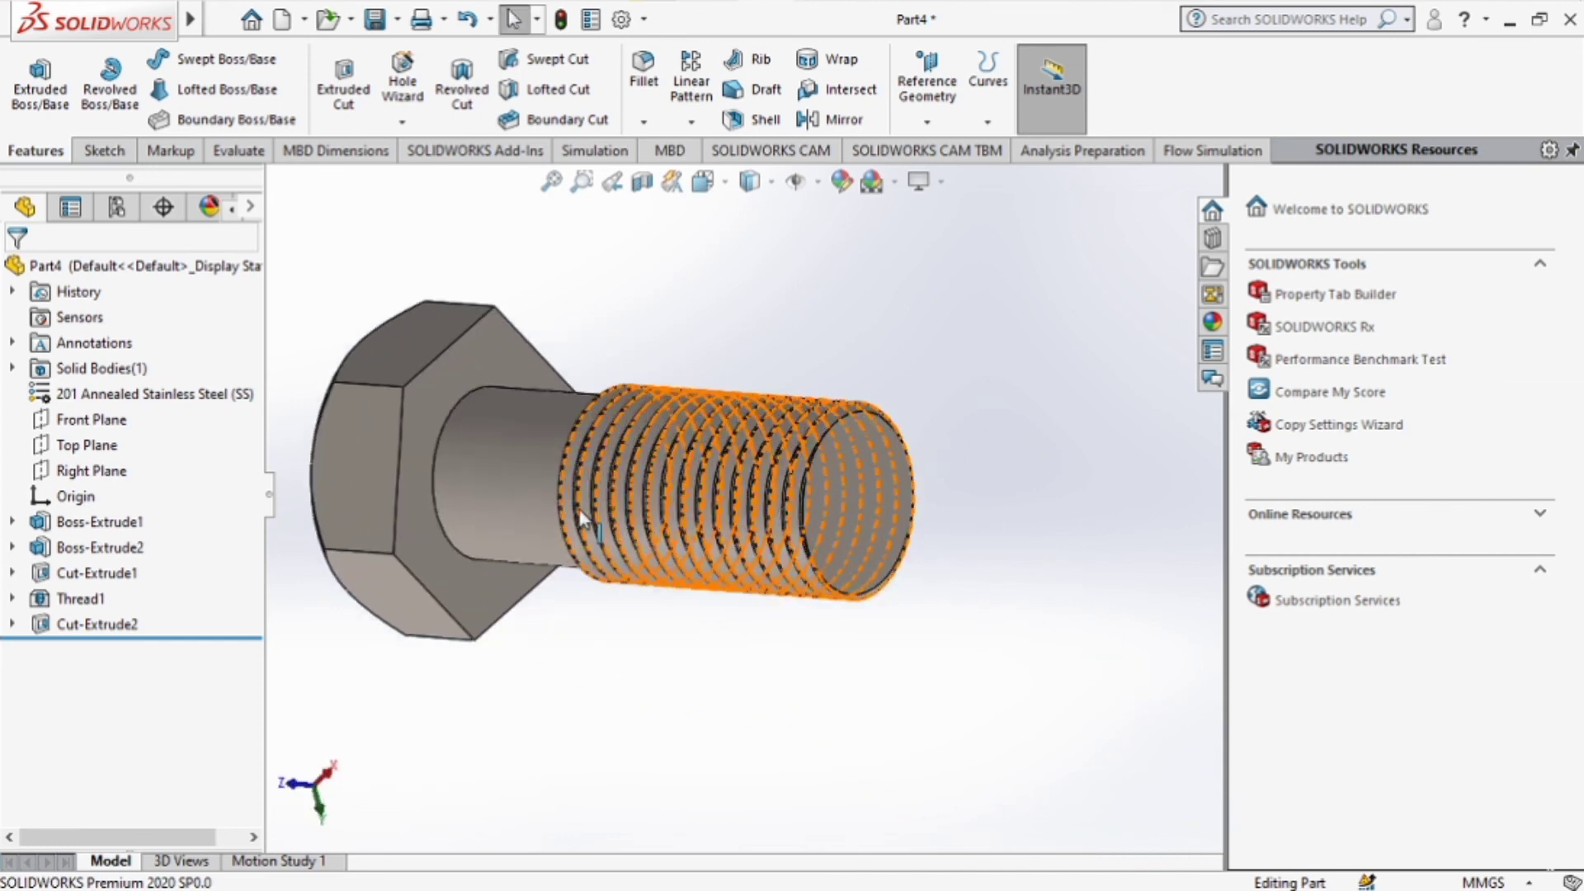
scroll(598, 518, "up", 4)
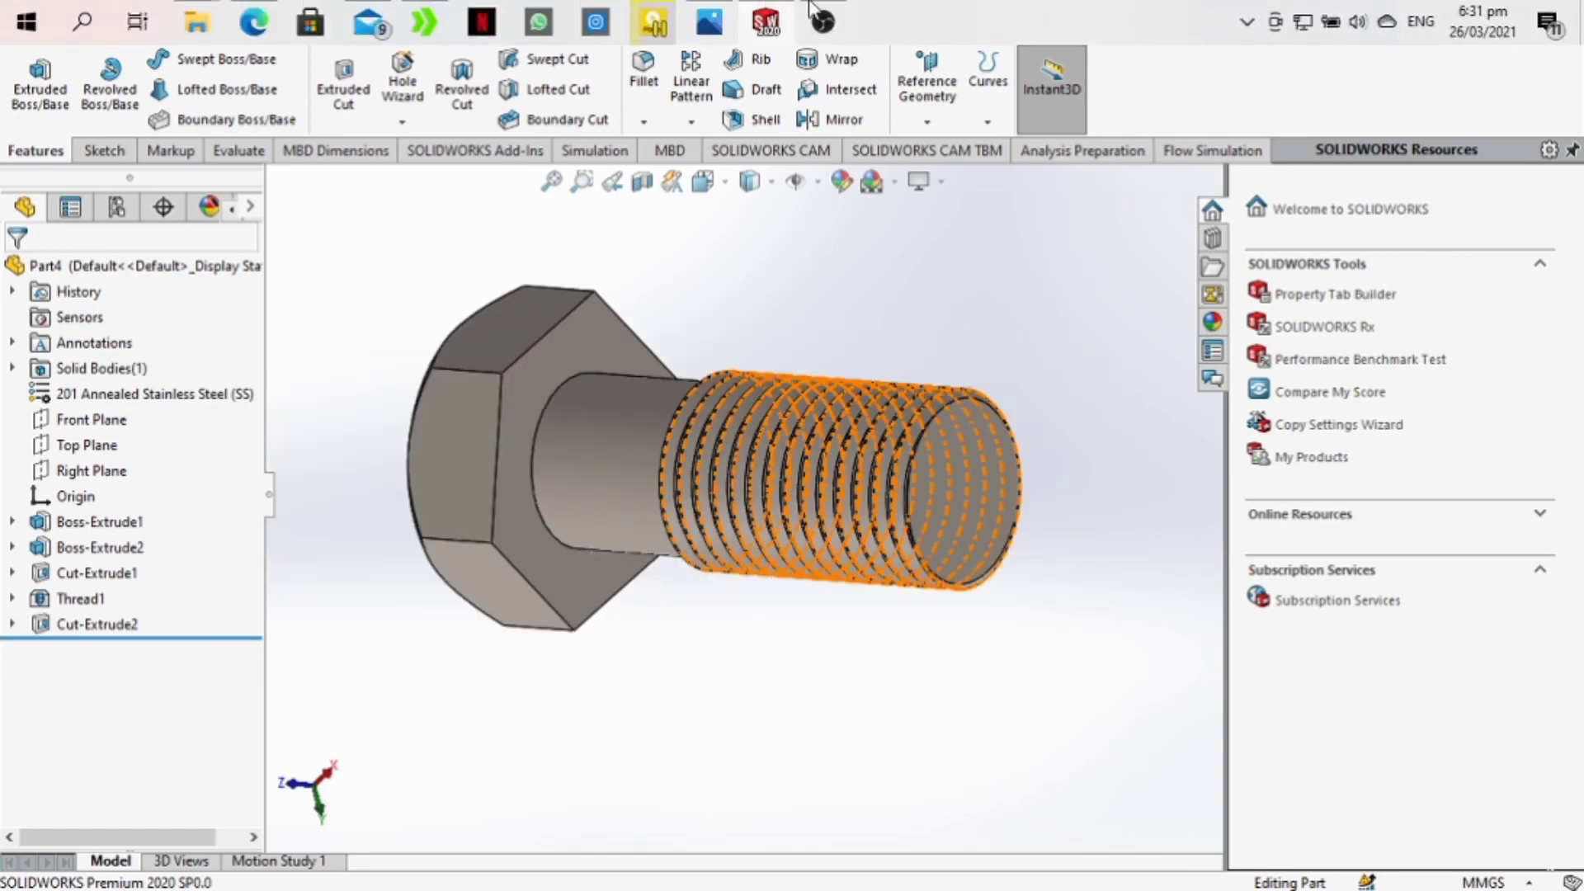
Step: Switch to Photos to check the bolt, washer and nut reference drawing, and return to the bolt part in SOLIDWORKS
left_click(738, 12)
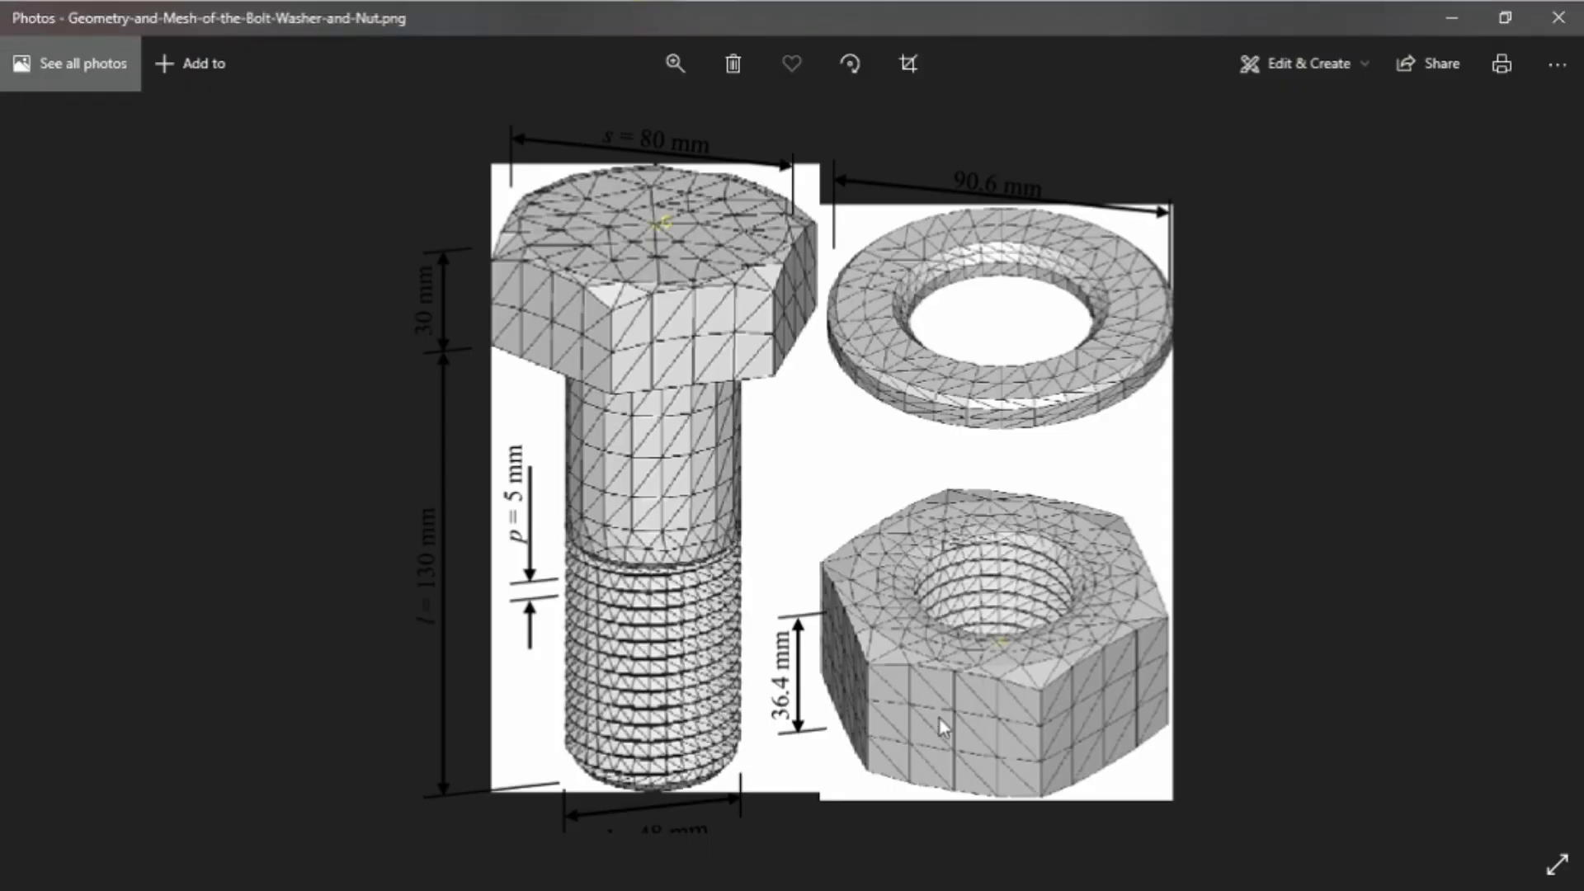
mouse_move(968, 7)
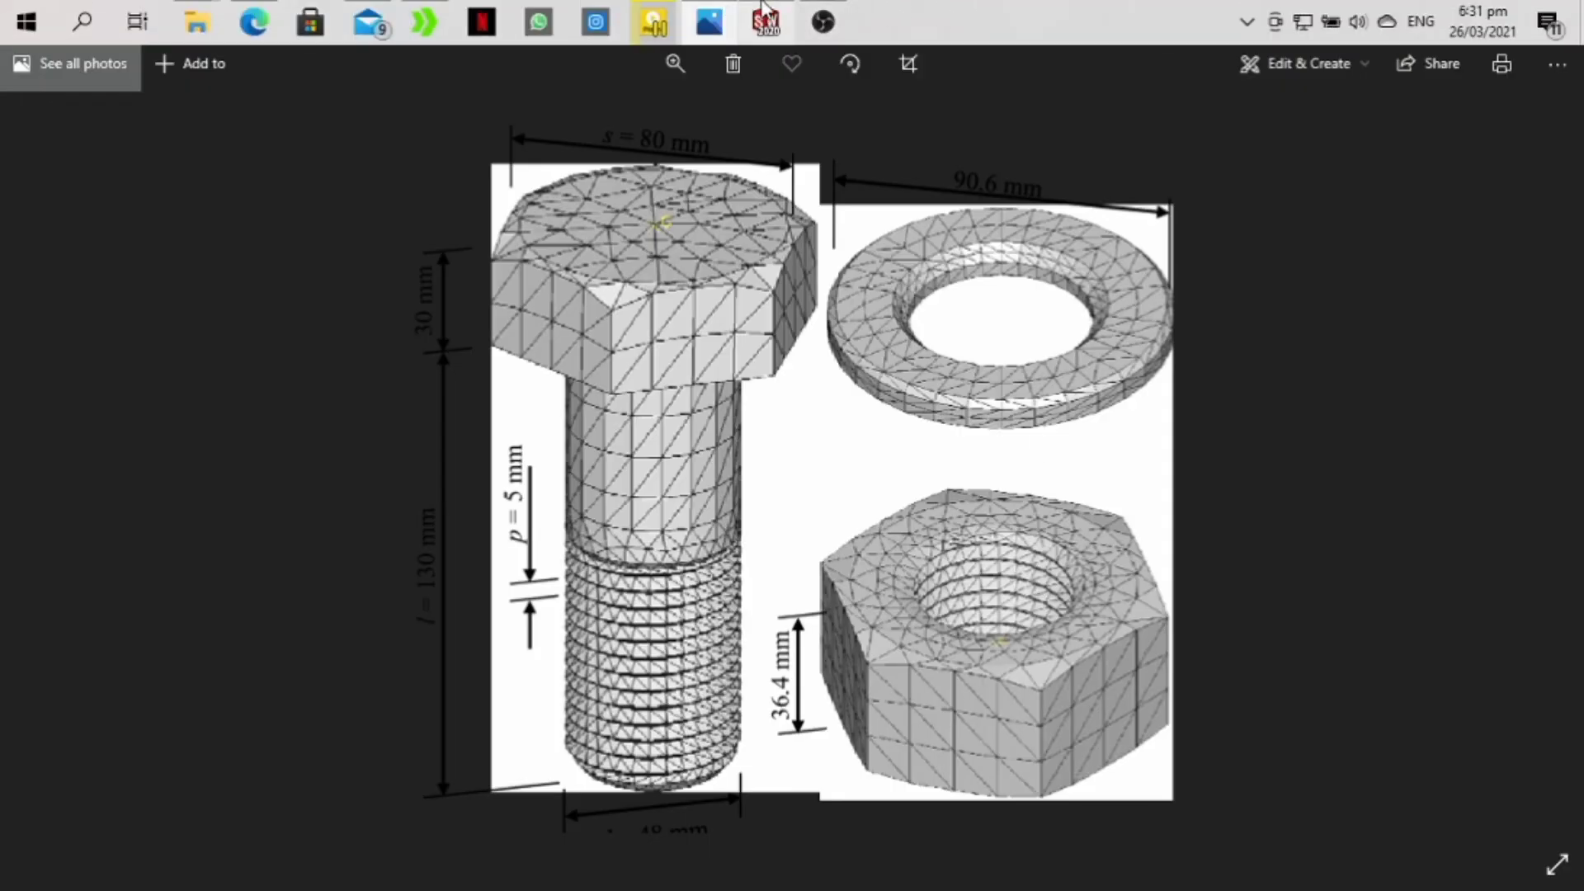
left_click(757, 15)
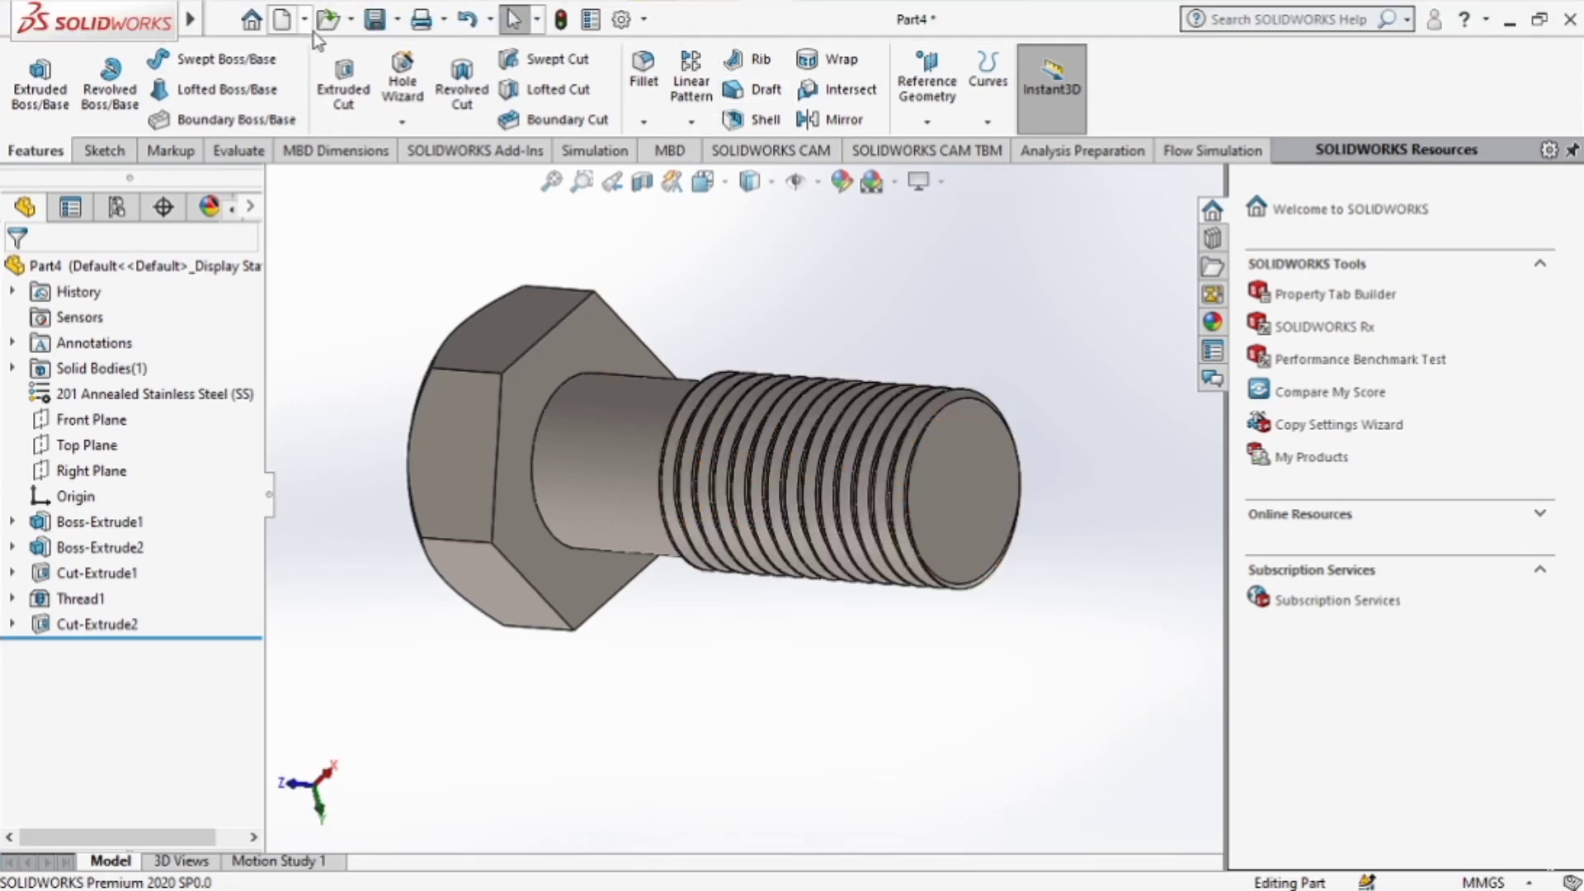
Step: Save the bolt part as a new file in the Documents folder, with a file name beginning with "SO"
left_click(350, 21)
mouse_move(376, 25)
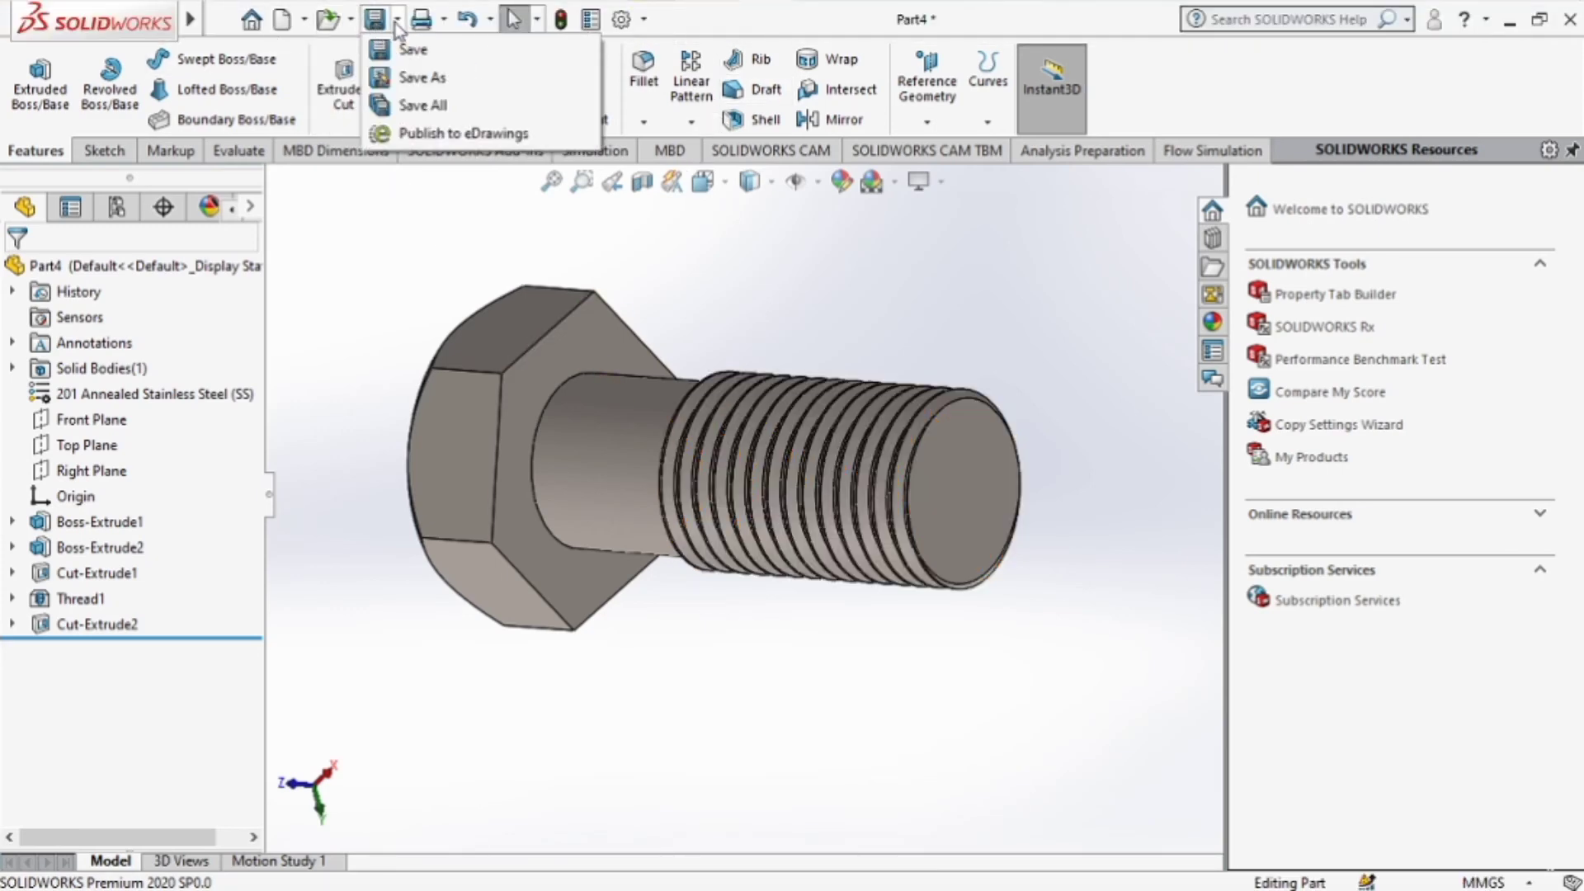
left_click(464, 80)
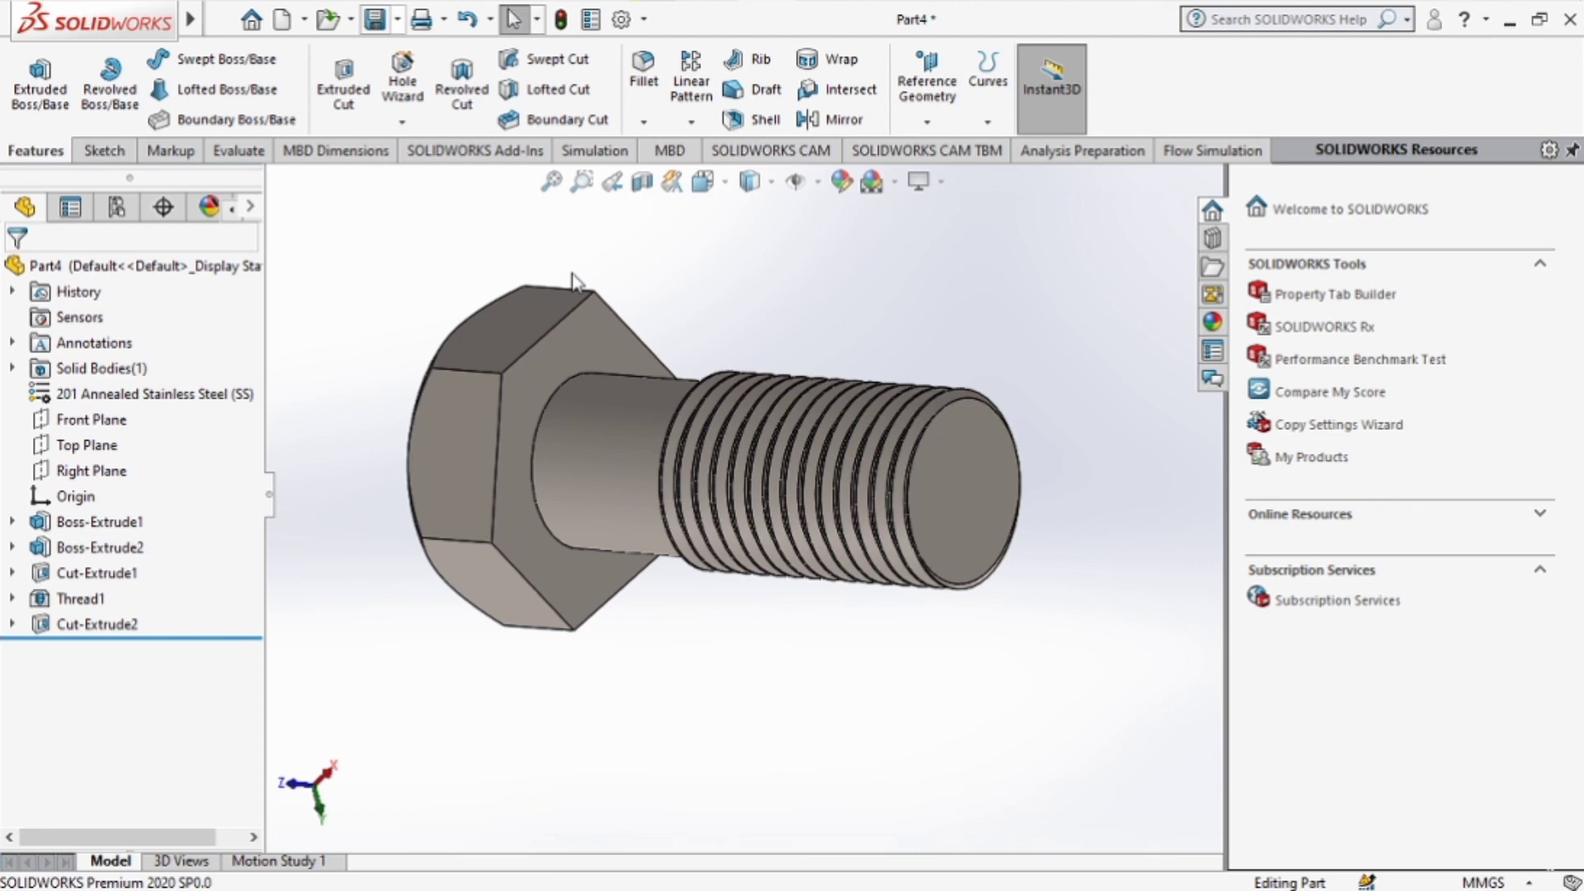
type("SO")
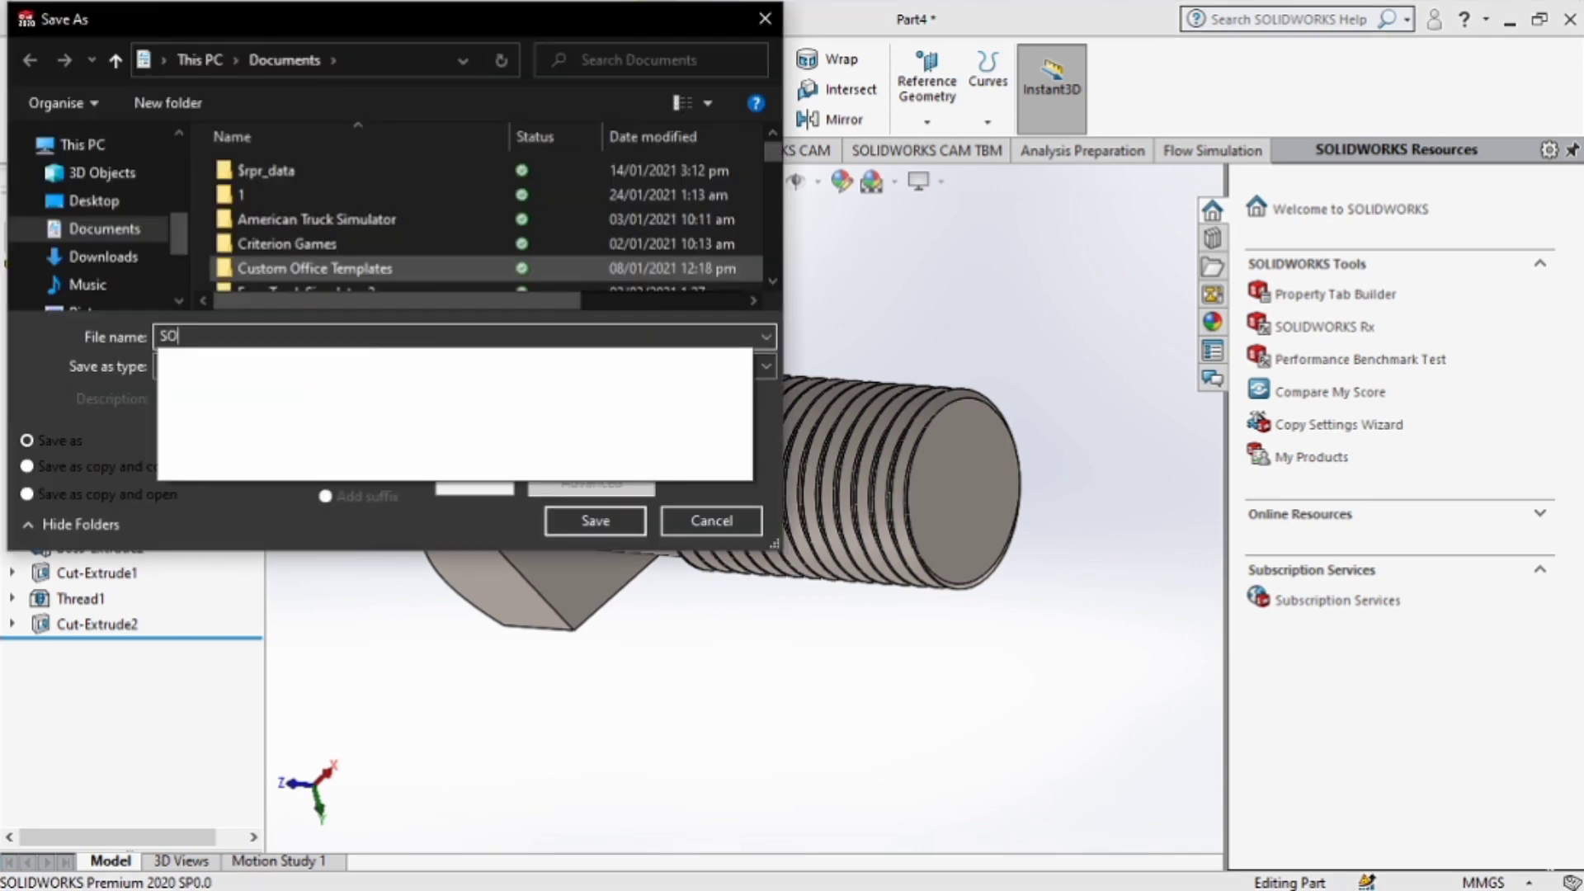